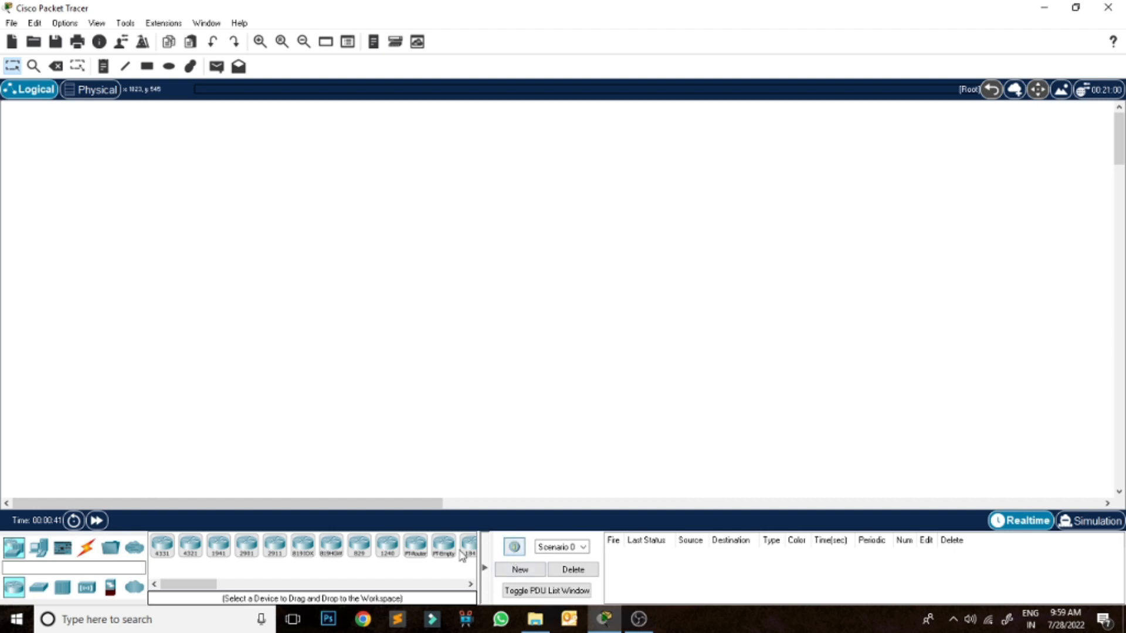
Step: Place two 3560-24PS multilayer switches side by side in the upper part of the workspace
click(38, 587)
mouse_move(246, 548)
mouse_down()
mouse_move(251, 275)
mouse_move(241, 207)
mouse_move(255, 541)
mouse_up()
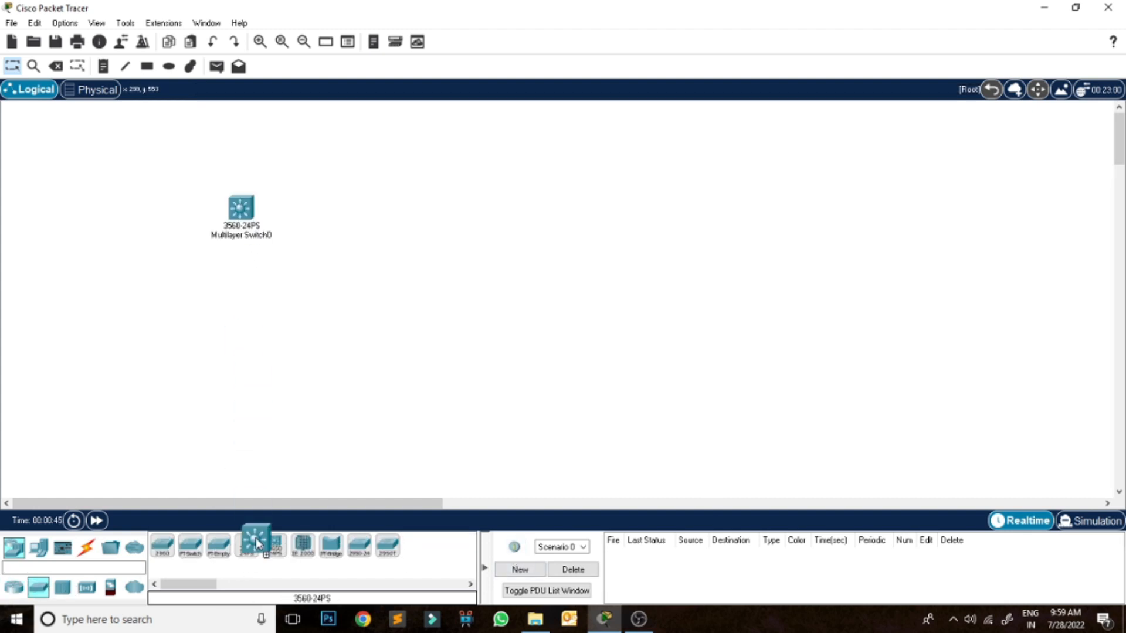
drag(551, 213, 551, 213)
drag(262, 232, 235, 226)
drag(555, 225, 558, 219)
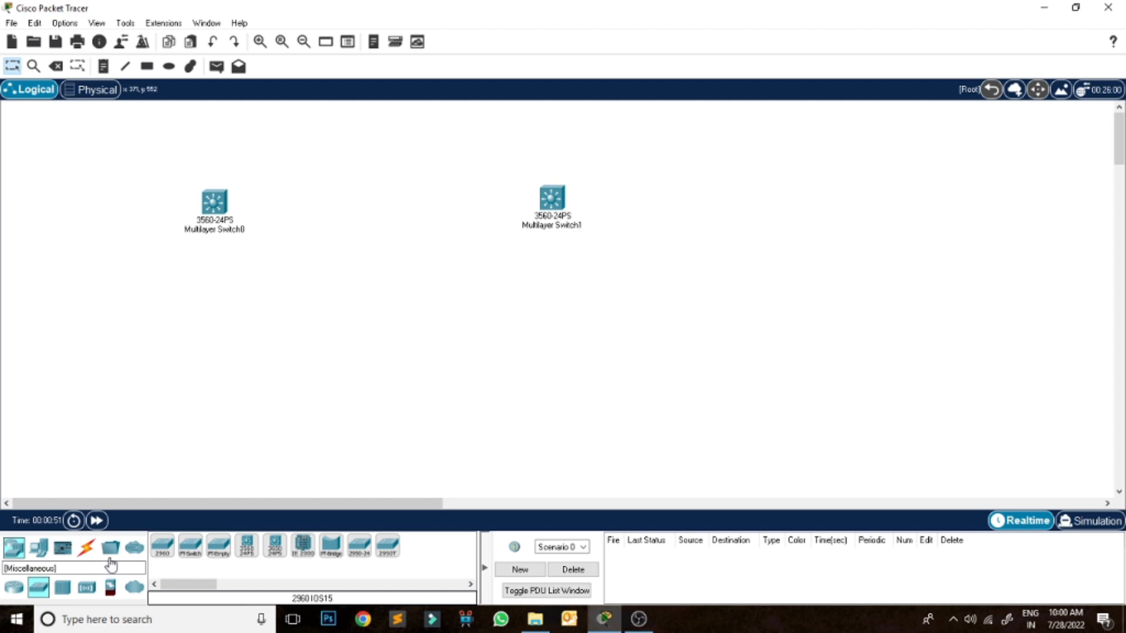
Step: Add two 2960 switches, one below each multilayer switch
click(159, 549)
click(201, 375)
click(160, 548)
click(556, 370)
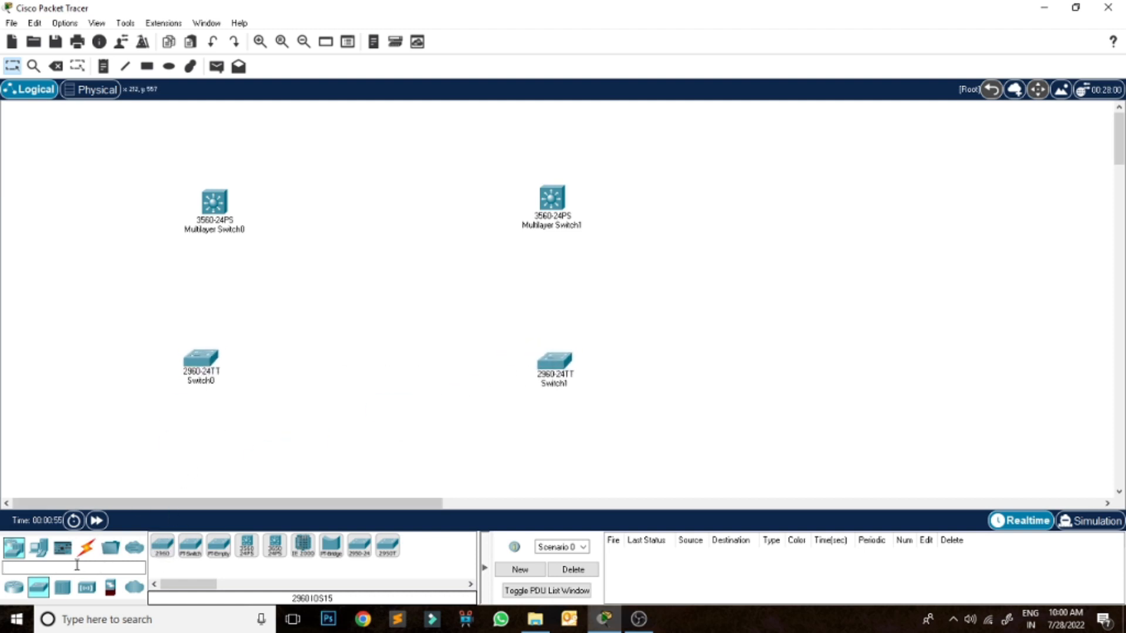
Step: Add two PCs, one below each 2960 switch
click(48, 555)
click(163, 546)
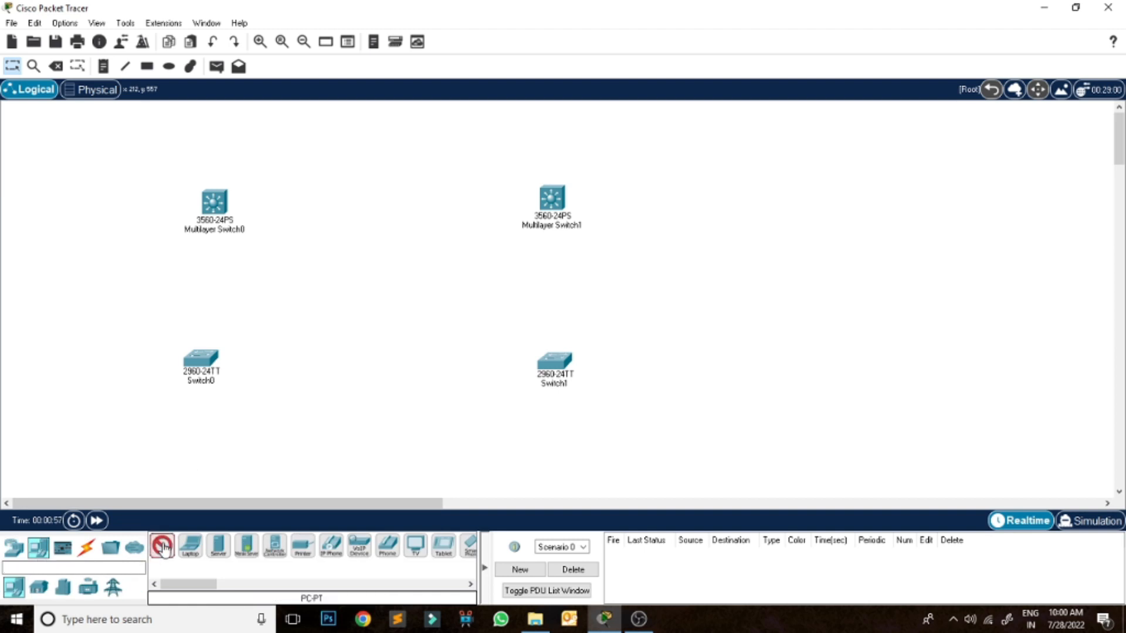
click(188, 443)
click(567, 441)
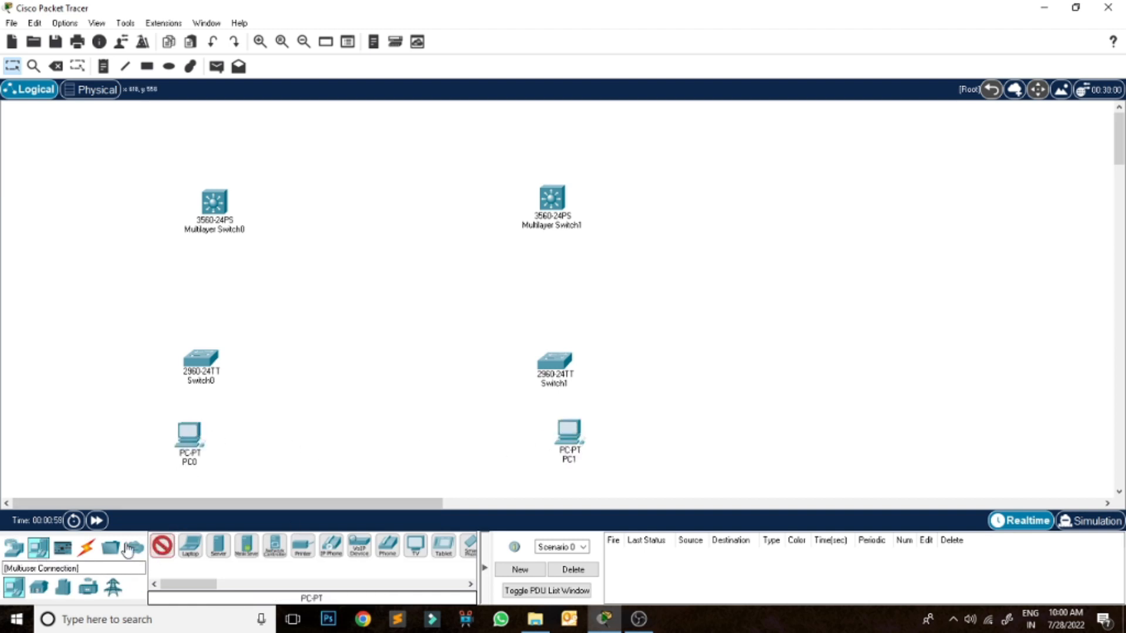
Step: Connect PC0 to Switch0 and PC1 to Switch1 using the automatic connection type
click(86, 547)
click(162, 546)
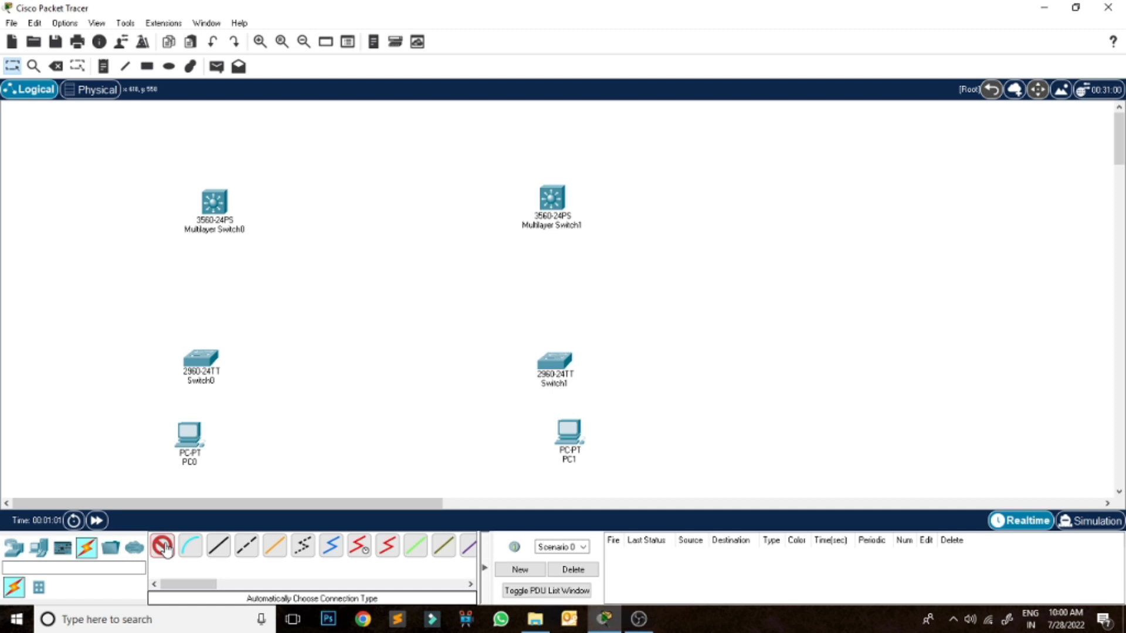
click(192, 437)
click(203, 362)
click(570, 365)
click(570, 431)
Step: Link Switch0 to Multilayer Switch0 and Switch1 to Multilayer Switch1 with automatic connections
click(212, 365)
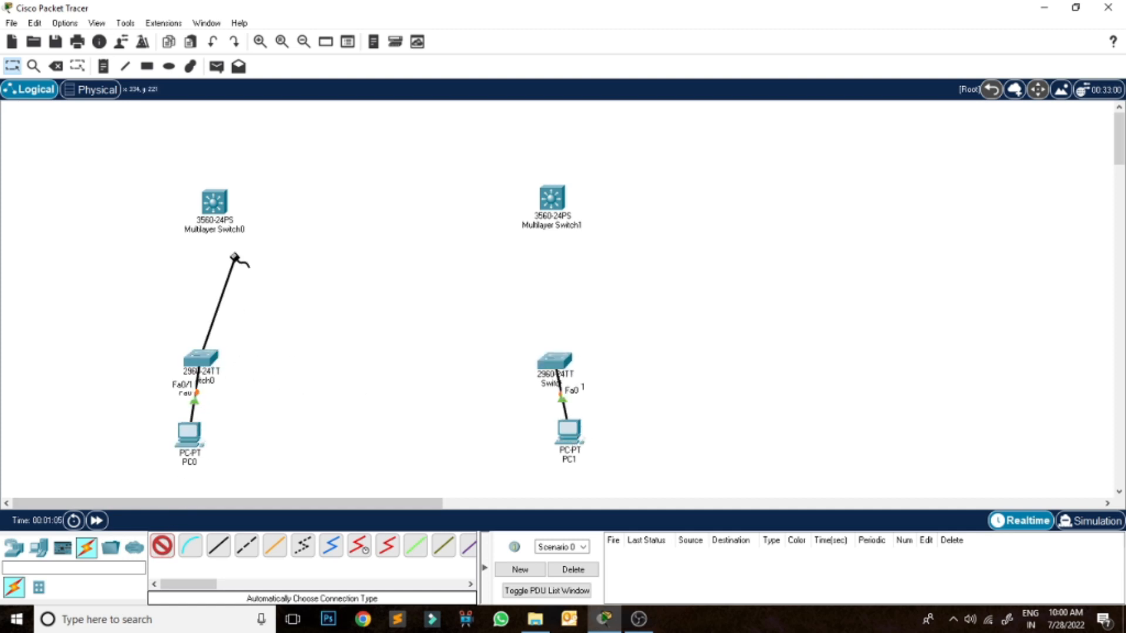
click(213, 203)
click(551, 199)
click(553, 362)
Step: Connect the two multilayer switches to each other with two parallel automatic links
click(216, 199)
click(552, 197)
click(212, 202)
click(552, 200)
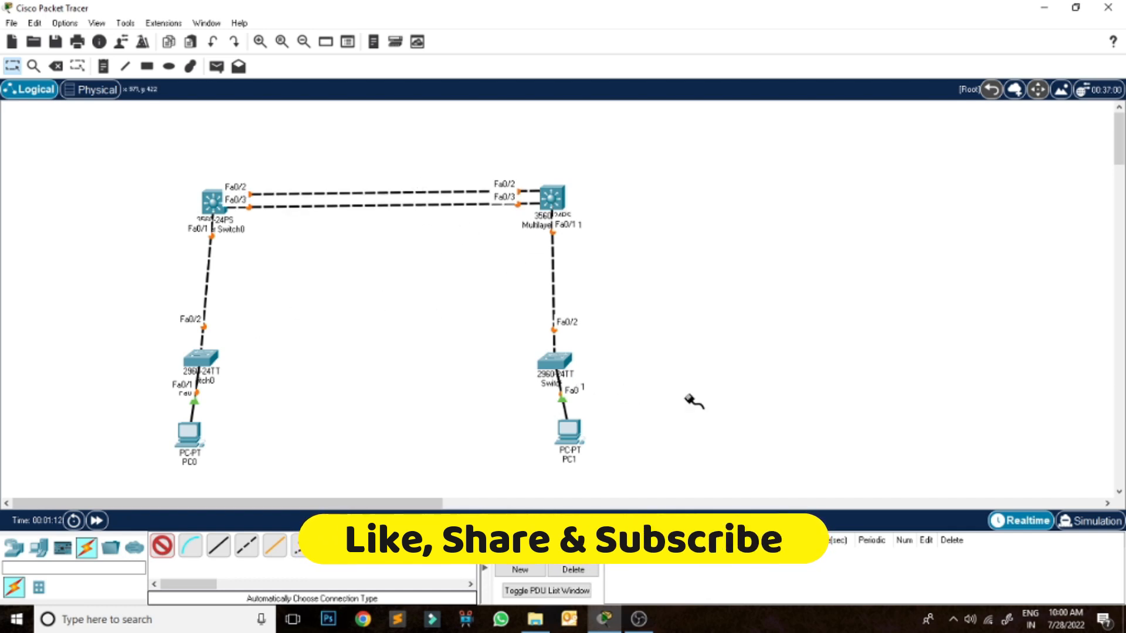
Step: Rearrange the switches and PCs into two aligned vertical columns with more room between the devices
click(12, 66)
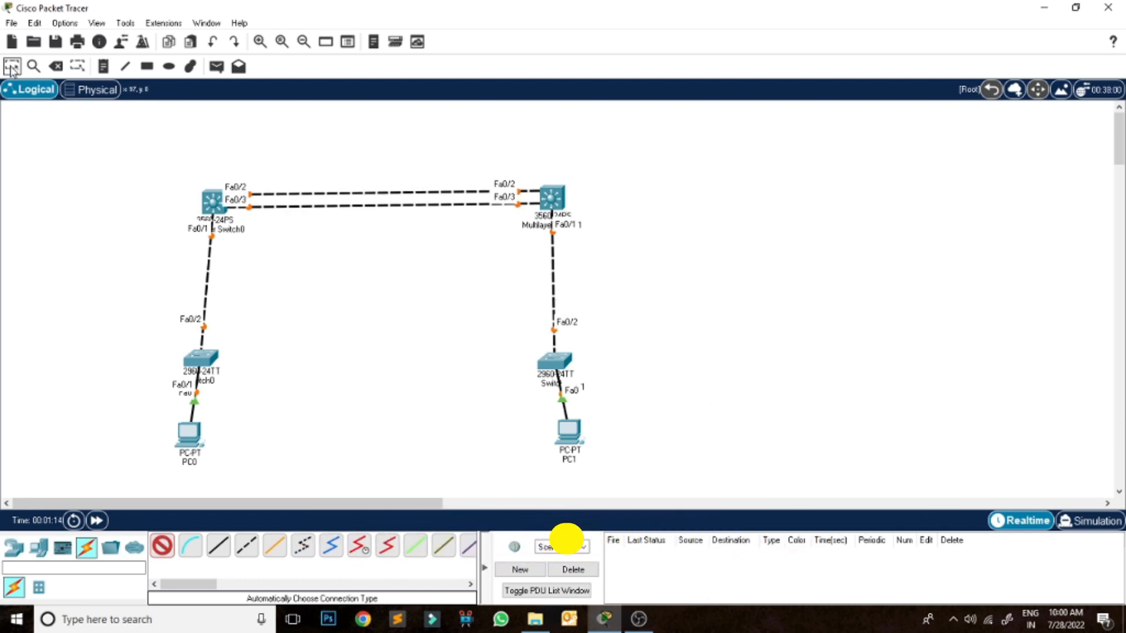
drag(215, 204, 200, 170)
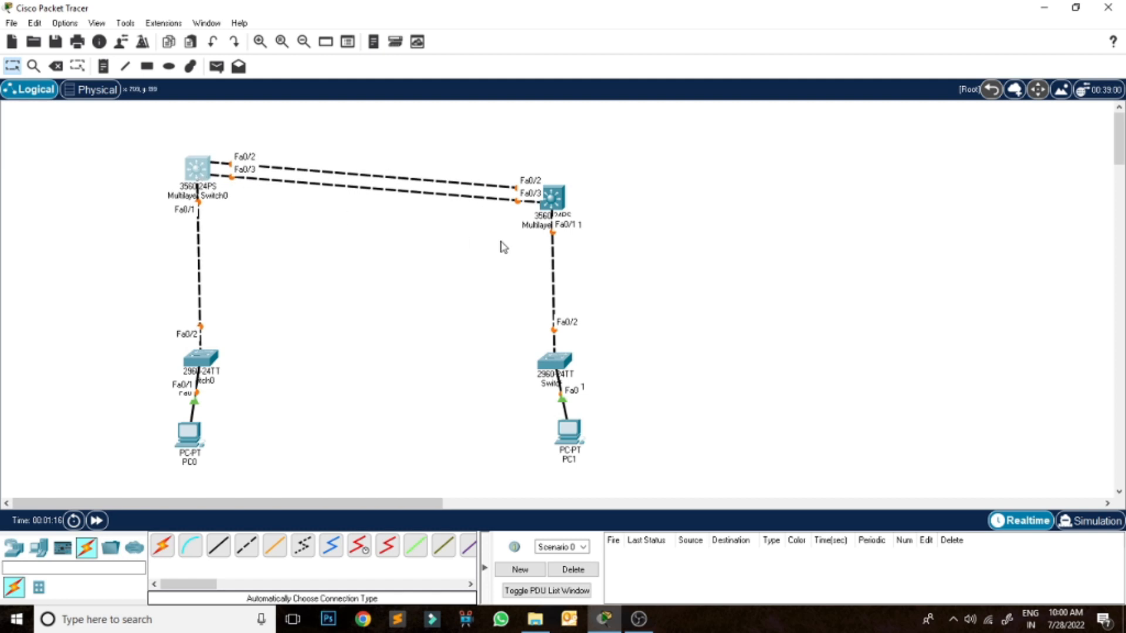
drag(557, 205, 553, 175)
drag(195, 369, 190, 327)
drag(189, 439, 199, 438)
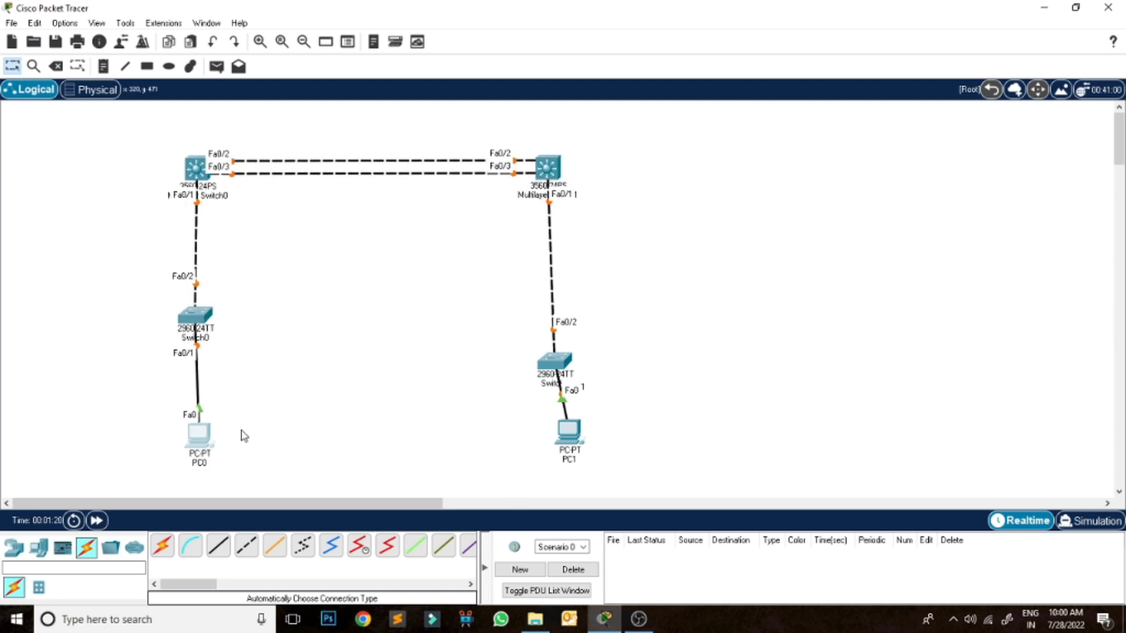
drag(550, 373, 547, 323)
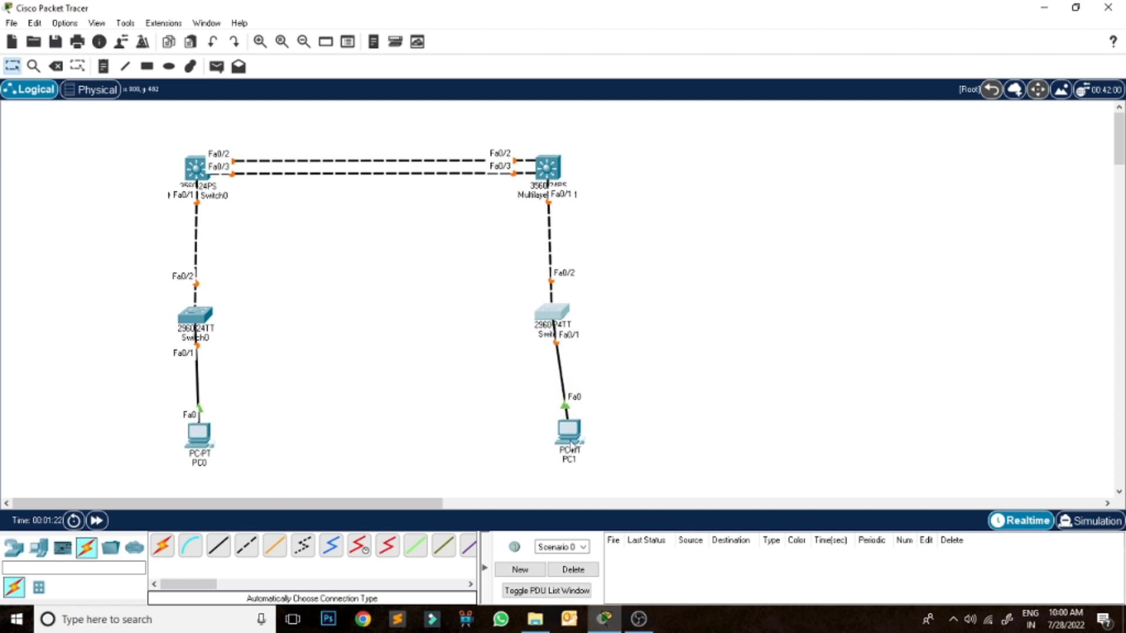
drag(571, 444, 552, 447)
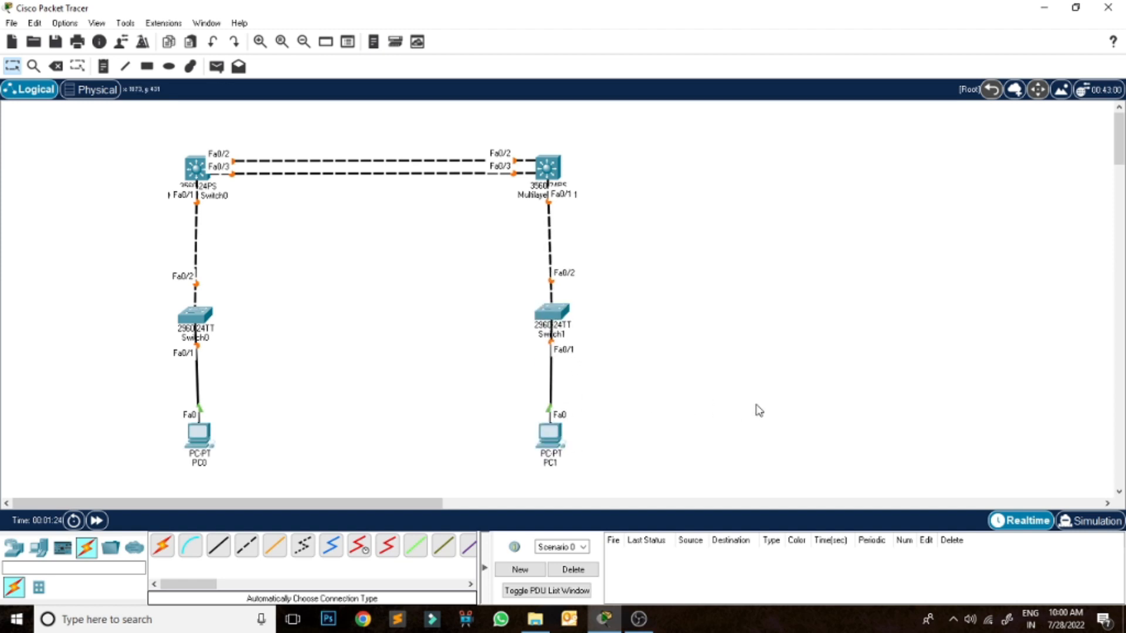
Step: Add notes on the PC0 side: 192.168.10.0/24 for the network, 10.1/24 at Multilayer Switch0 and 10.2/24 at PC0
click(104, 66)
click(107, 389)
text(192.168.10.0/24)
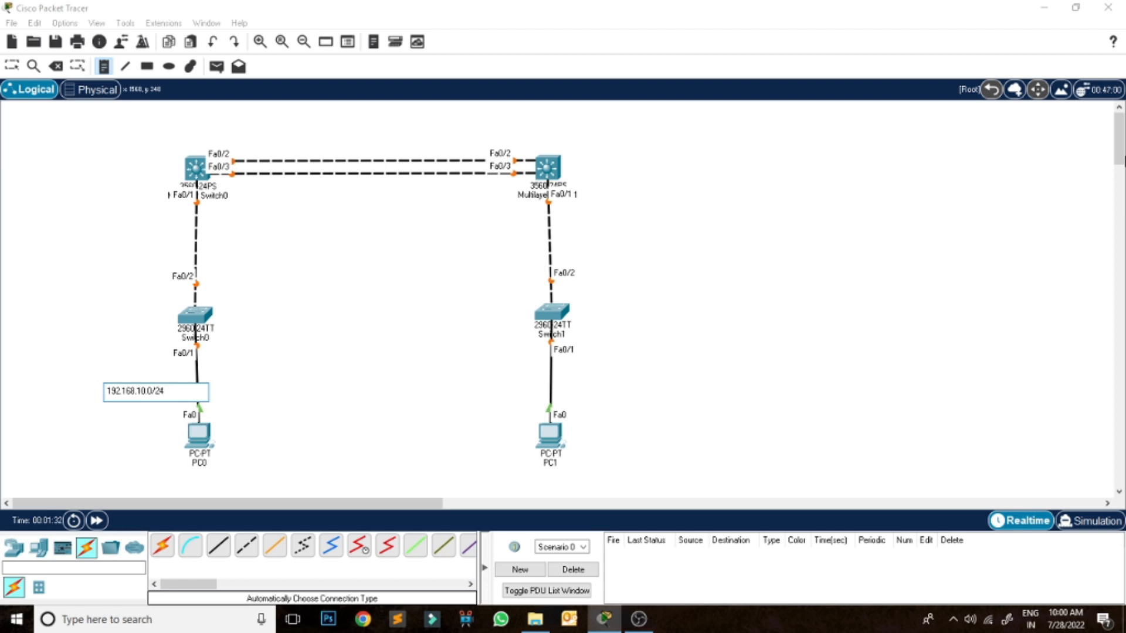
click(116, 212)
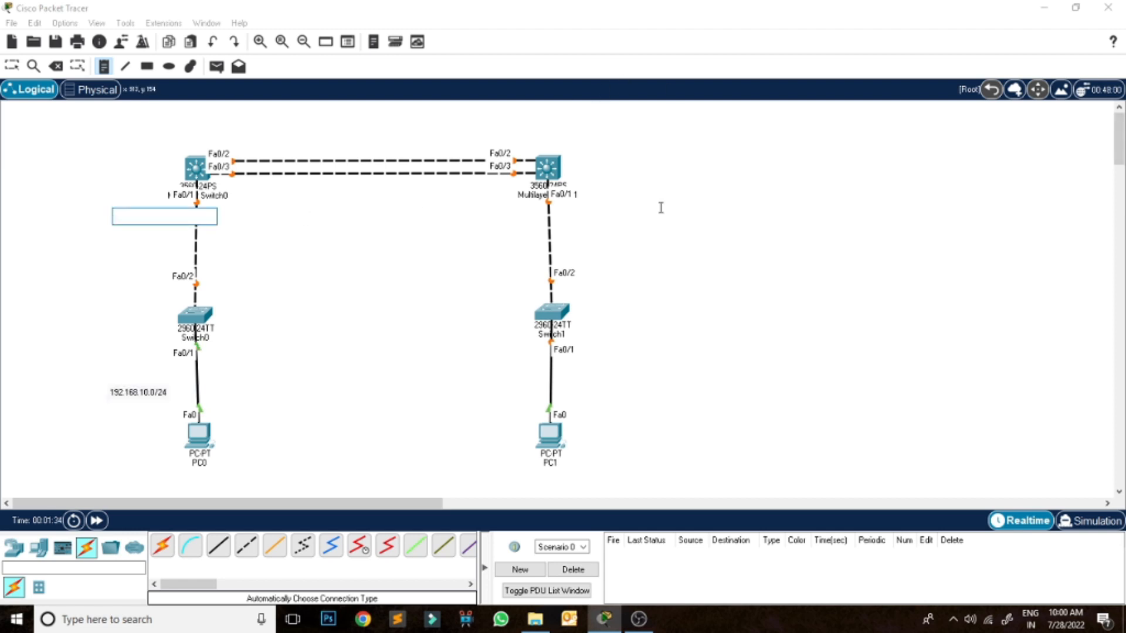
text(10.1)
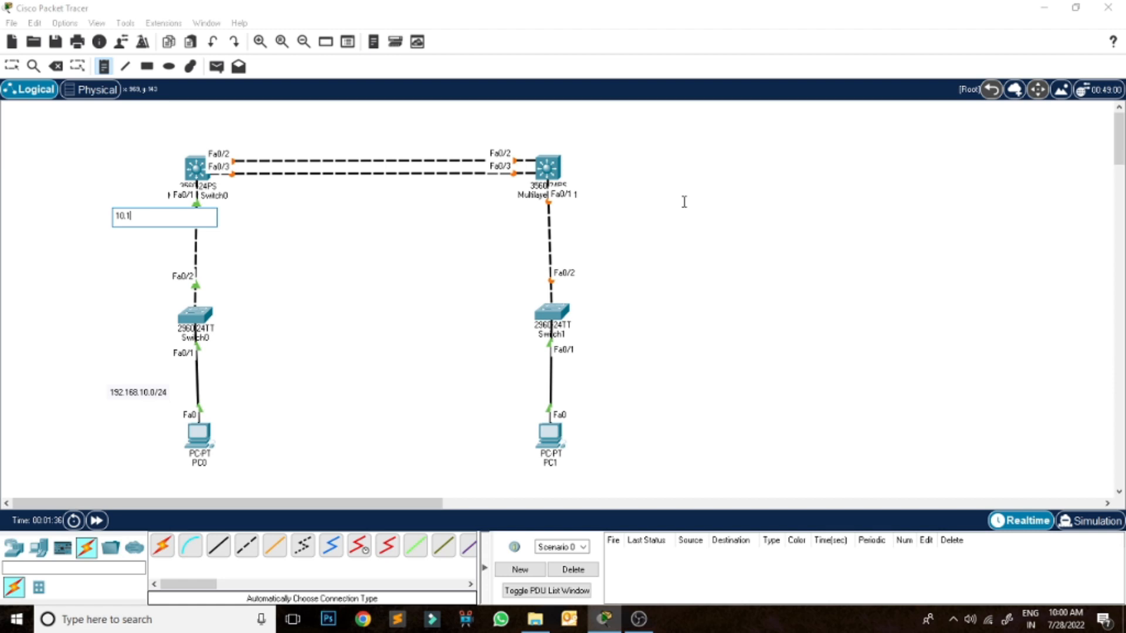
text(/24)
click(228, 442)
text(1)
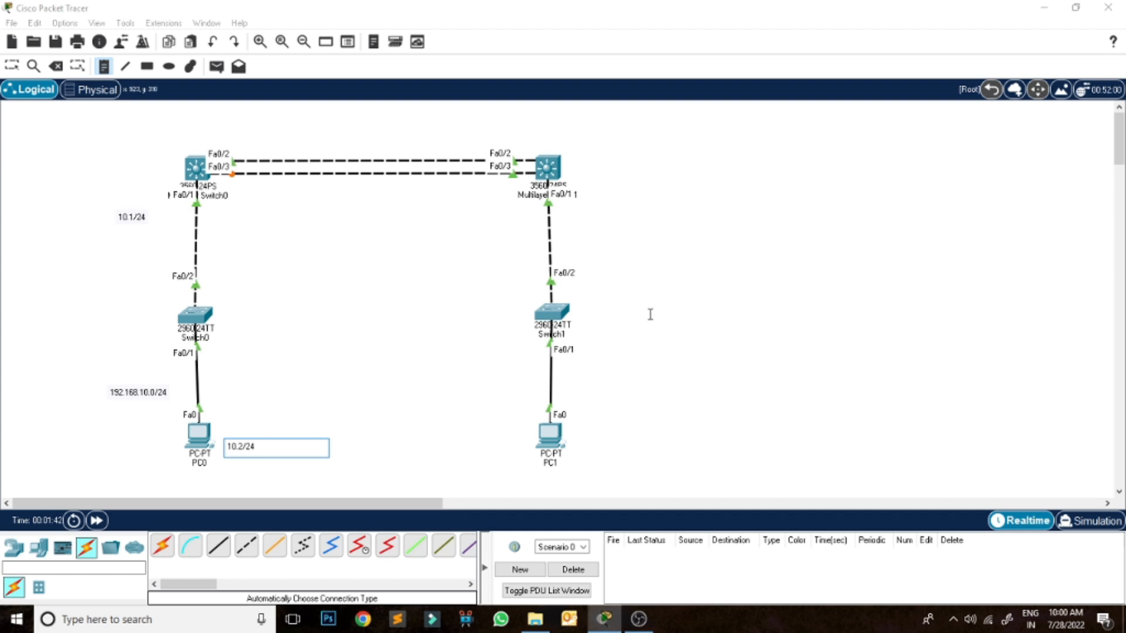
Step: Add notes on the PC1 side: 192.168.20.0/24 for the network, 20.1/24 at Multilayer Switch1 and 20.2/24 at PC1
click(600, 282)
text(192)
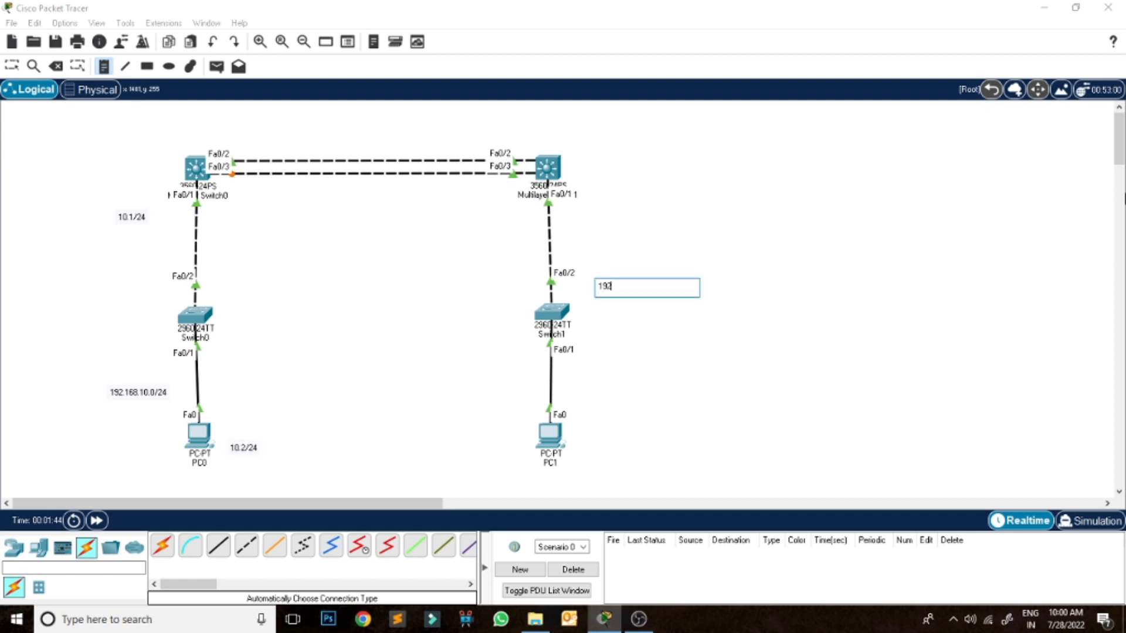
text(.168.20.0/24)
click(592, 195)
text(20.1/24)
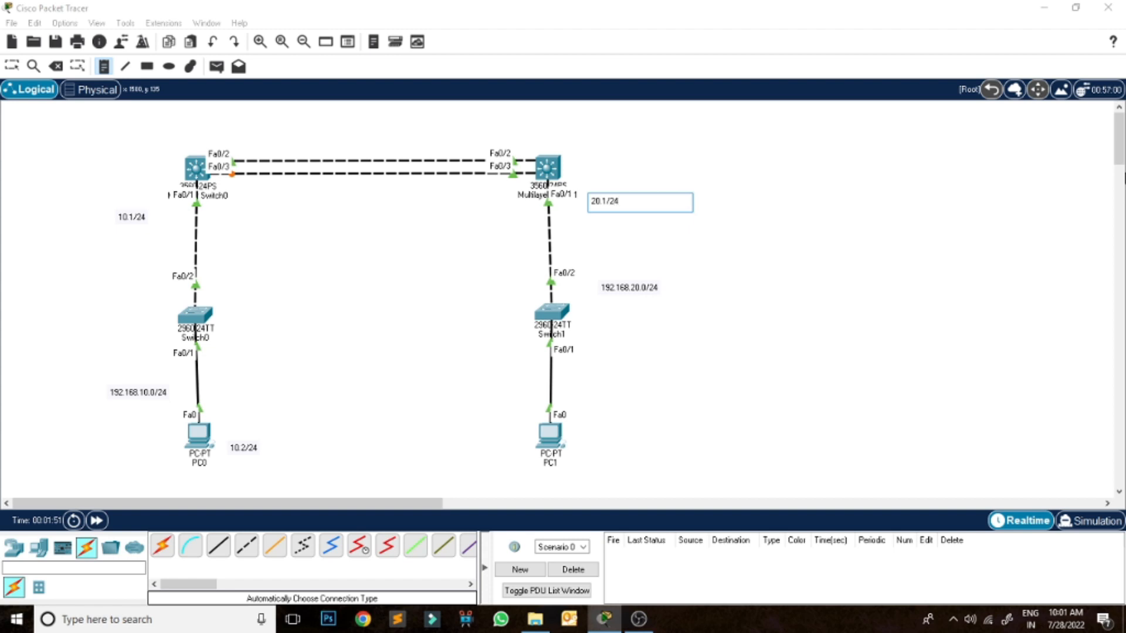
click(595, 437)
text(20.2/24)
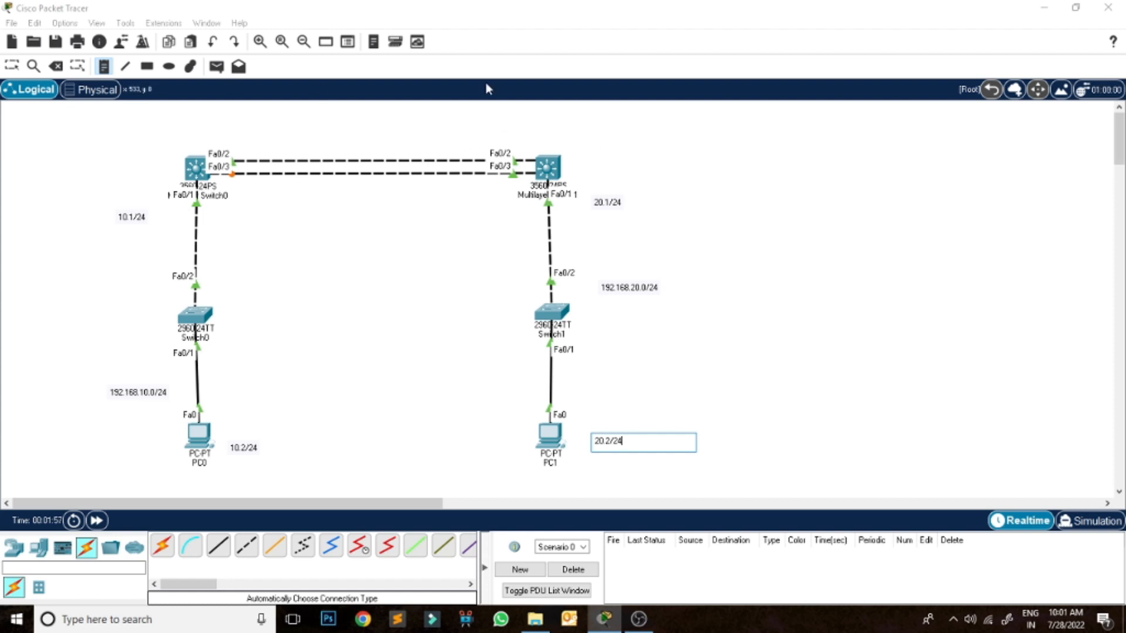
Step: Label the inter-switch links 172.16.0.0/16 centred above them, with 172.16.0.1/16 at Multilayer Switch0 and 172.16.0.2/16 at Multilayer Switch1
click(291, 126)
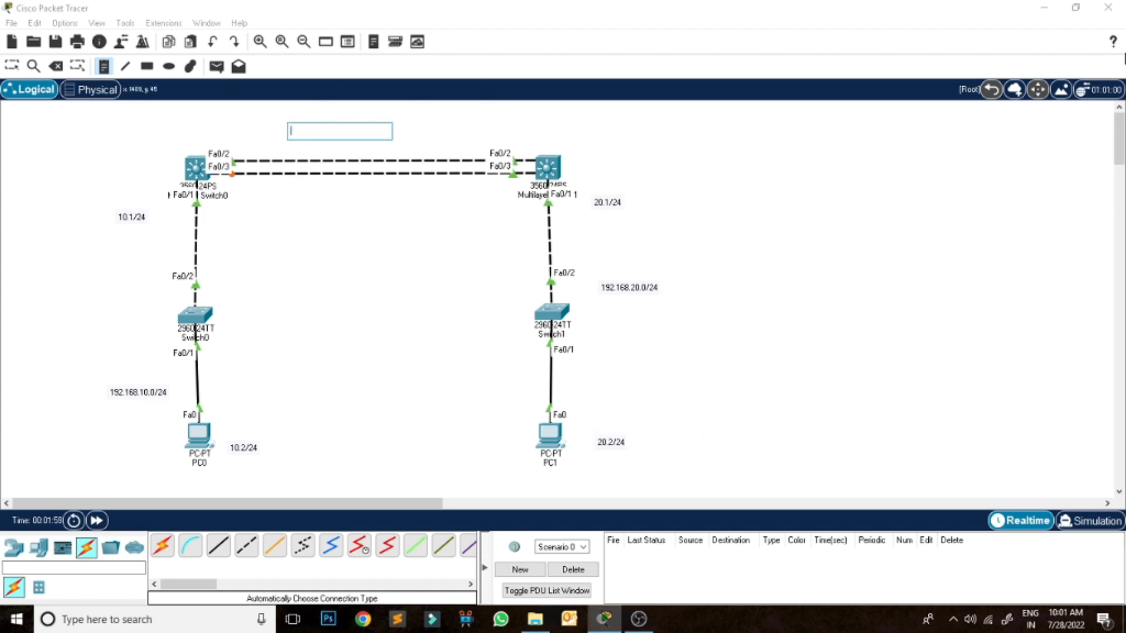
text(19)
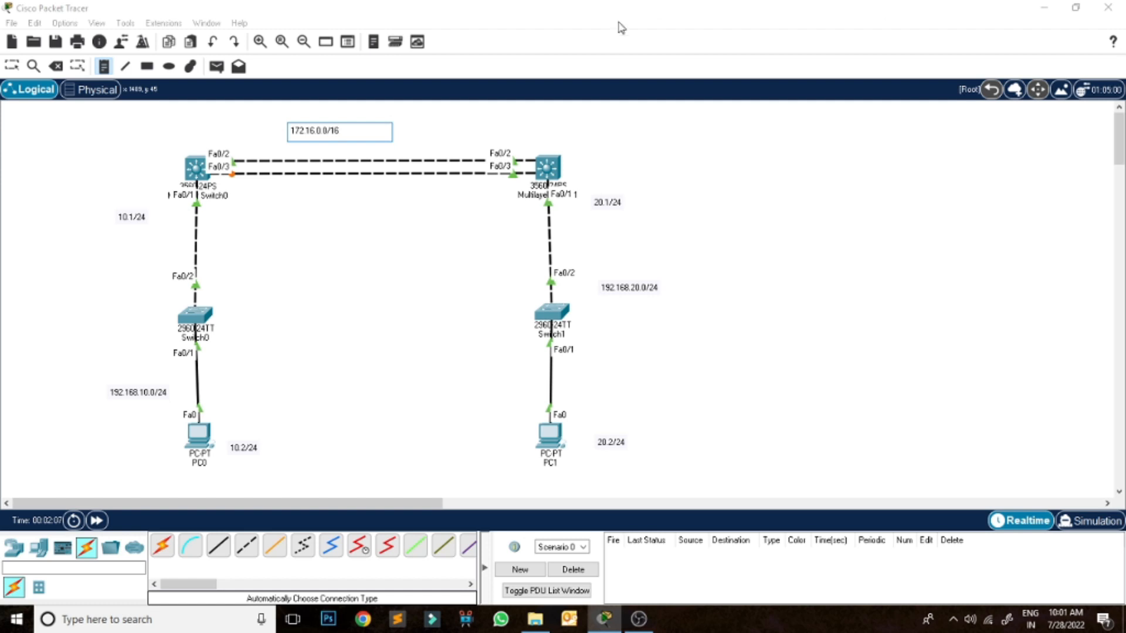
click(197, 129)
text(17)
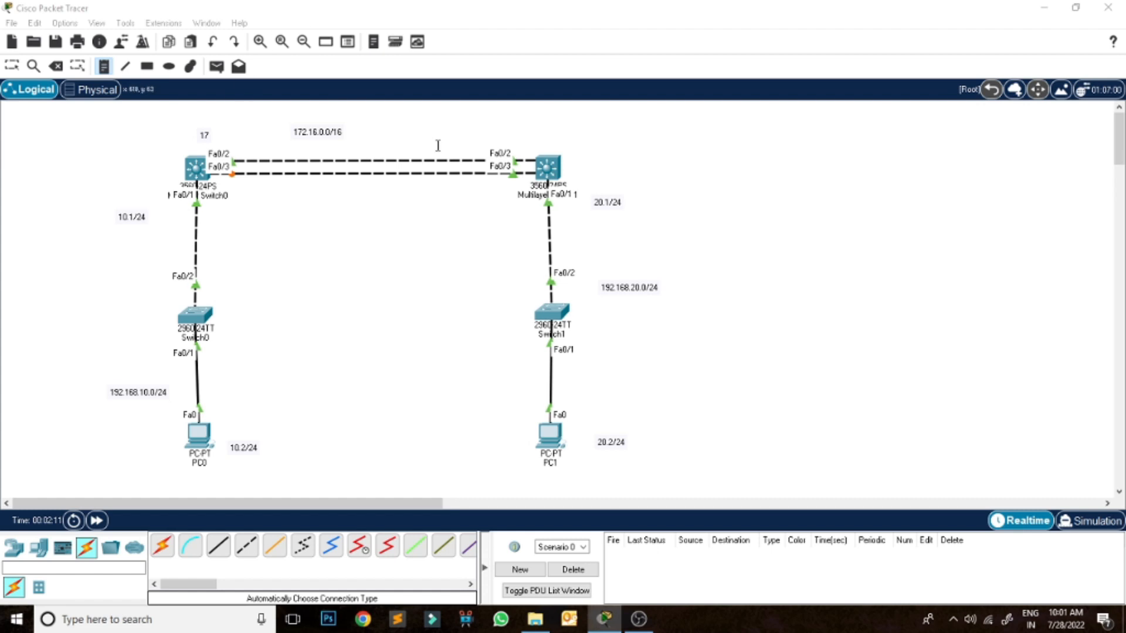
click(496, 136)
text(172.16.0.2/16)
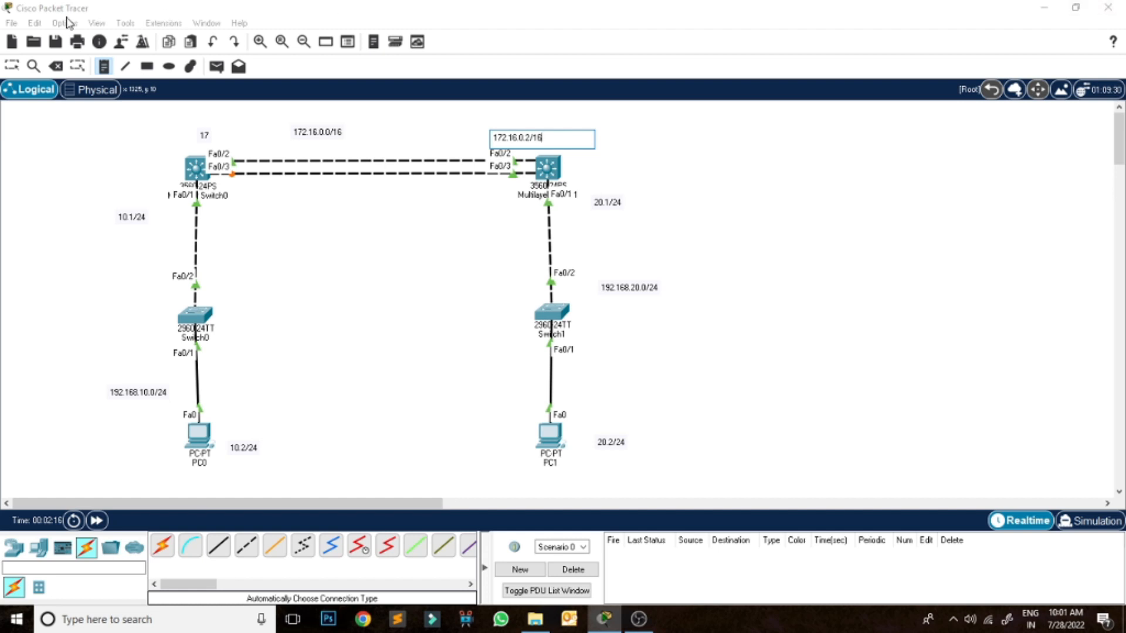
key(Escape)
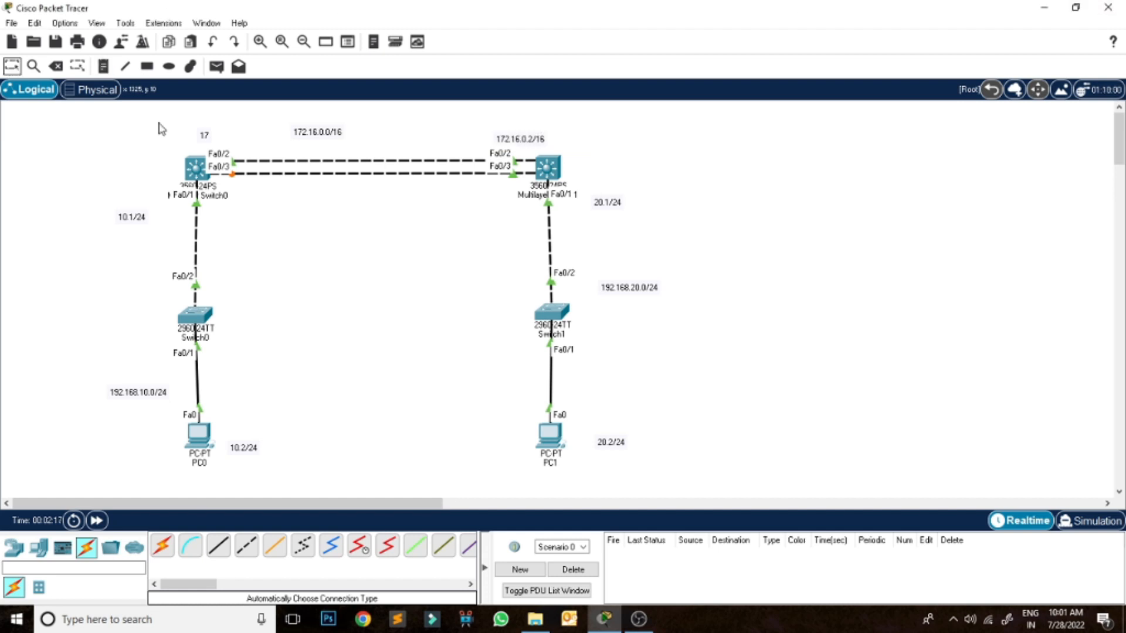
double_click(206, 135)
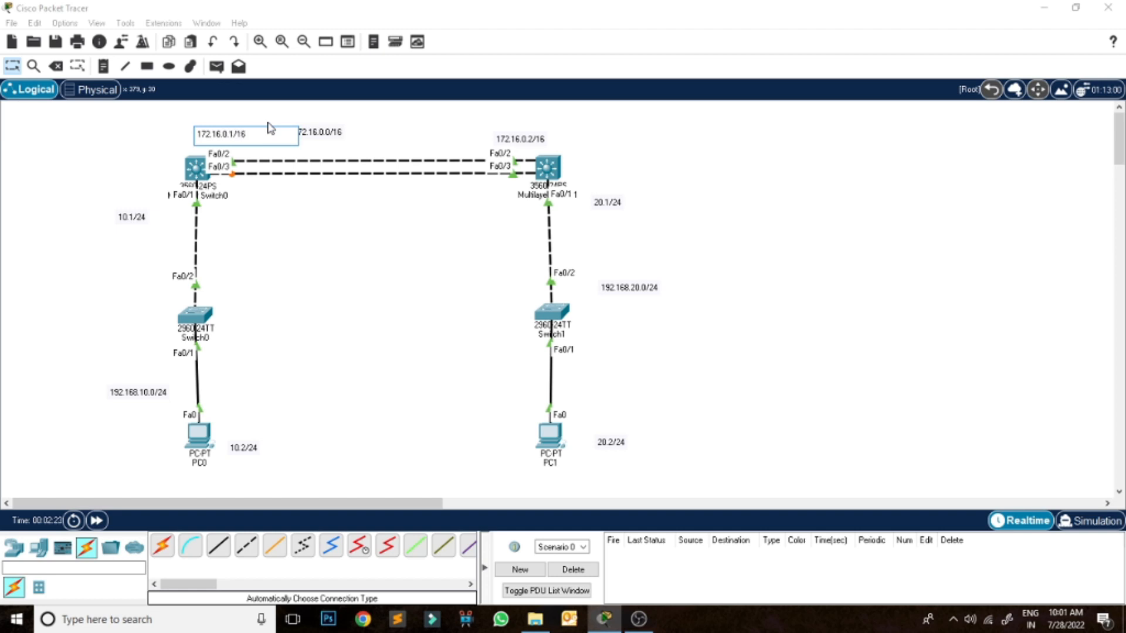
click(11, 66)
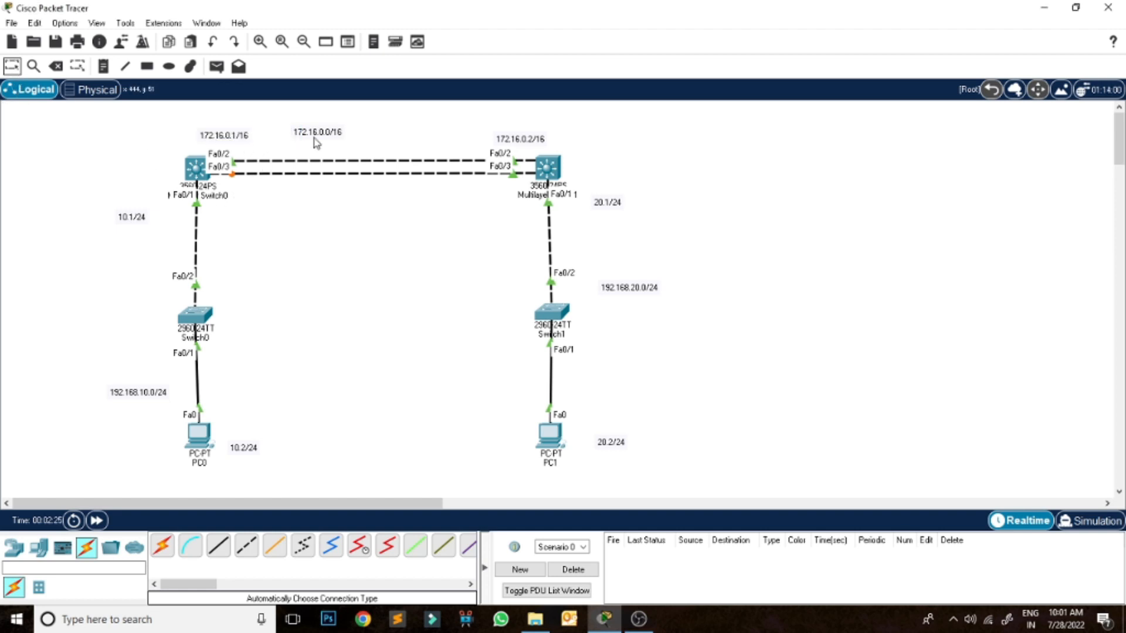
drag(315, 142, 359, 133)
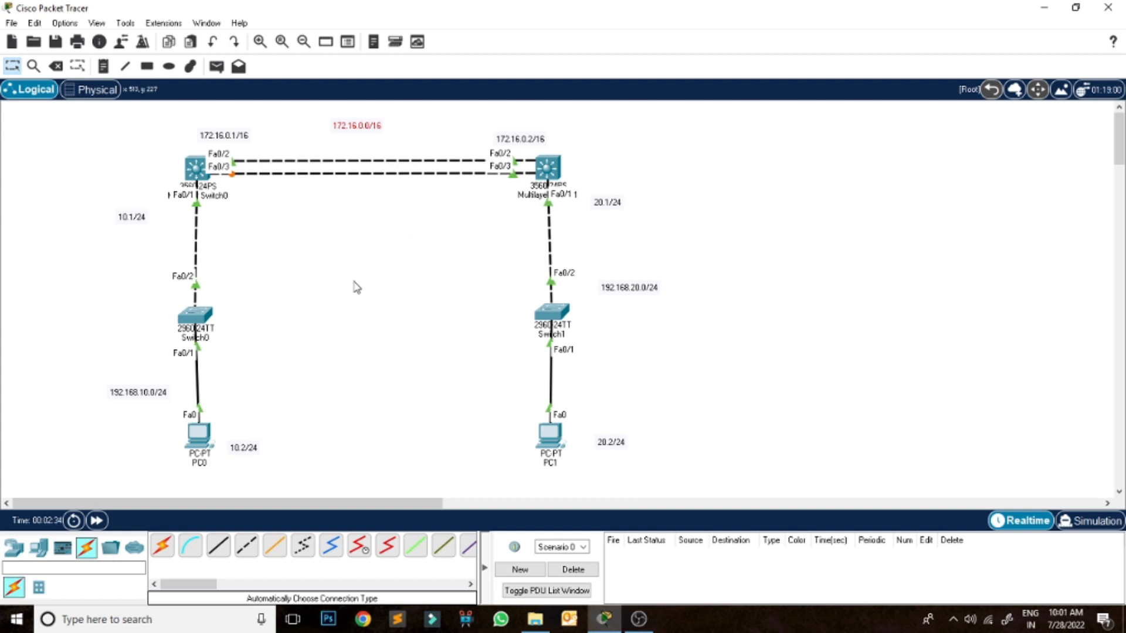
Step: Give PC0 the static IPv4 address 192.168.10.2, subnet mask 255.255.255.0 and default gateway 192.168.10.1
click(205, 438)
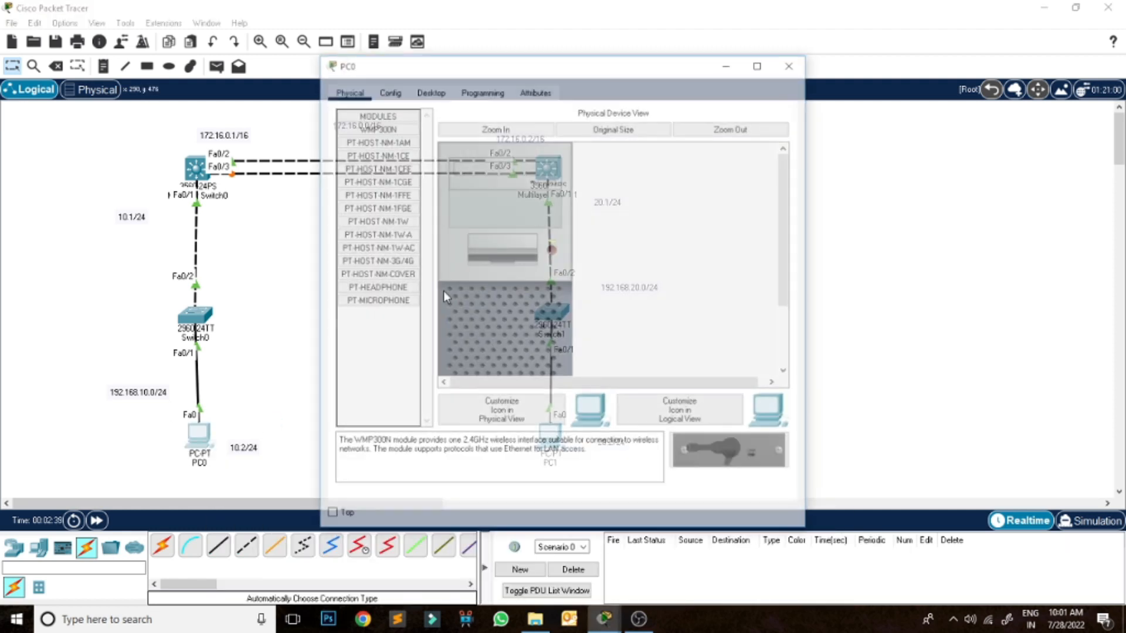
click(387, 90)
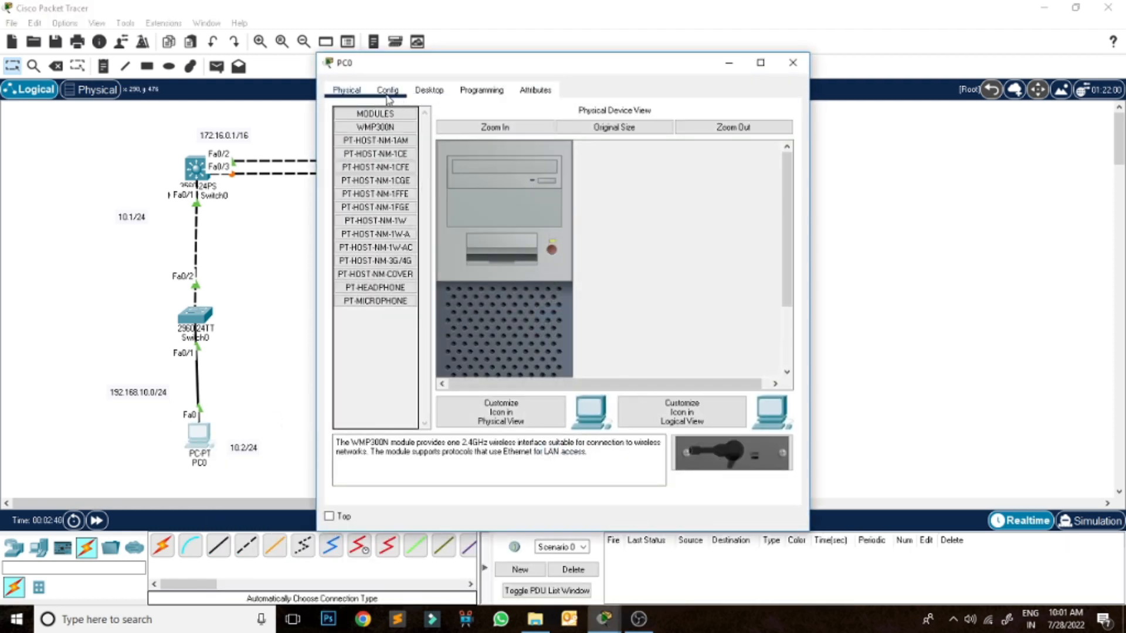
click(428, 90)
click(393, 199)
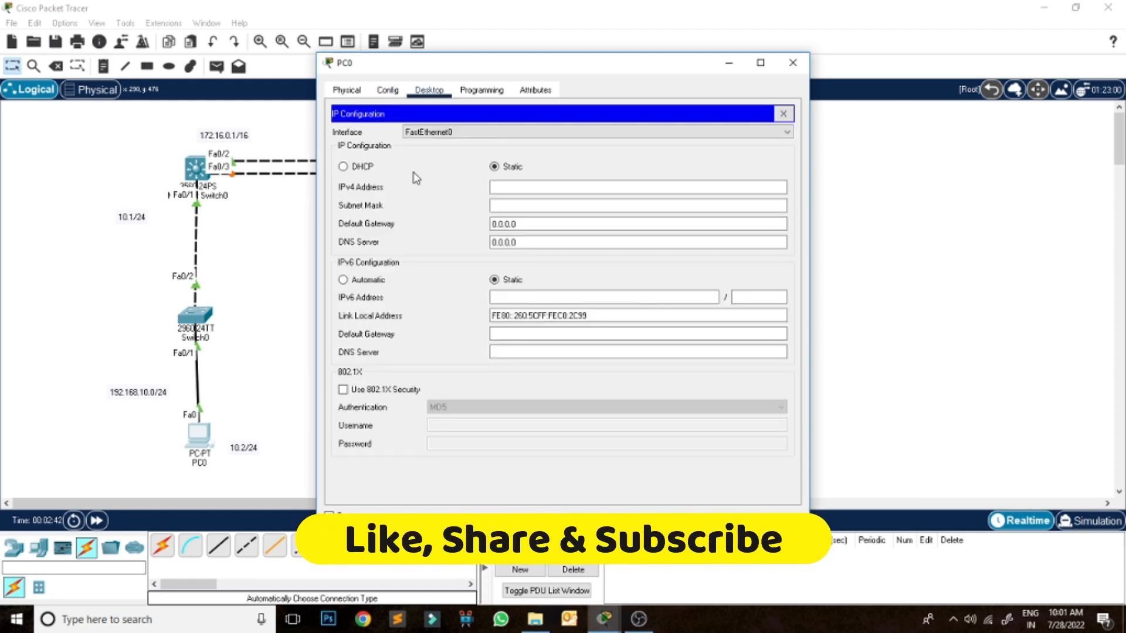
click(498, 186)
text(192)
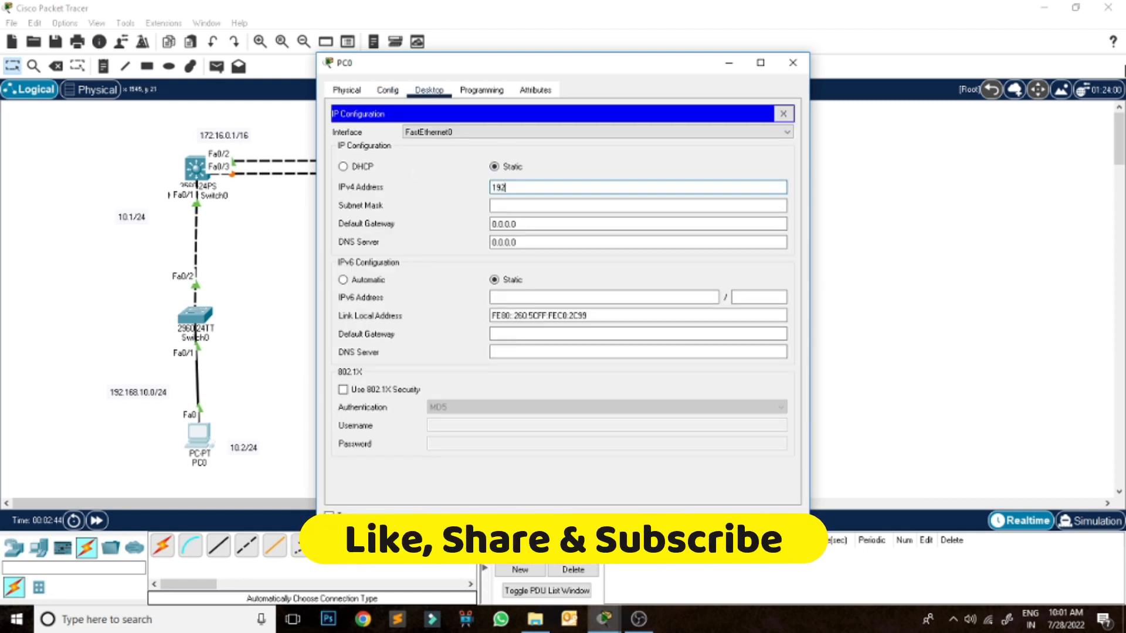
text(.168.10)
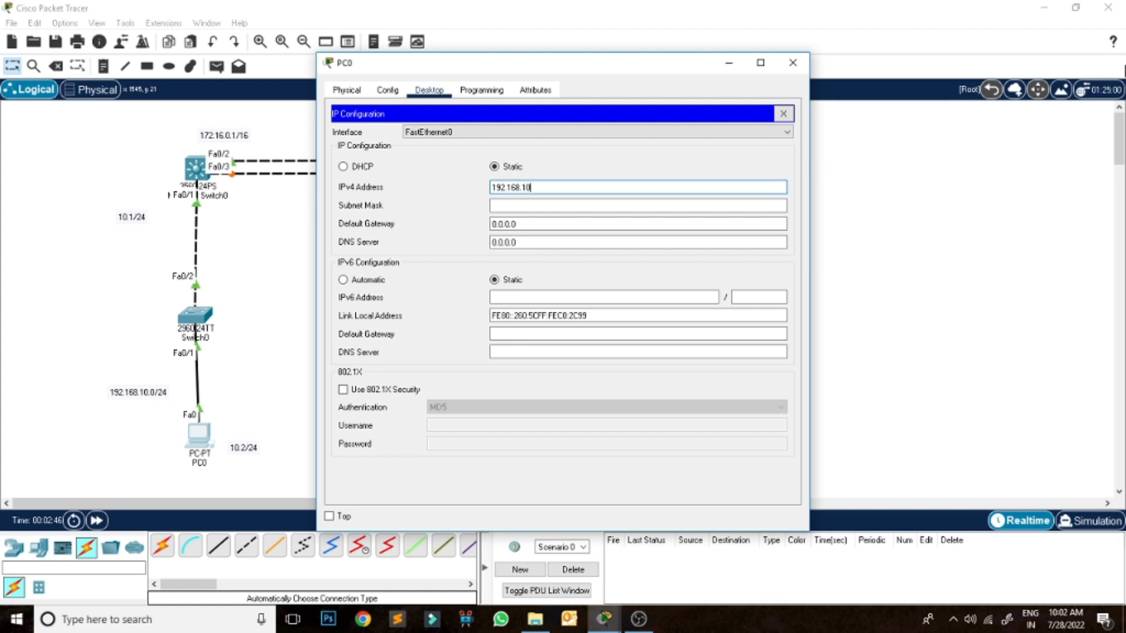
key(Tab)
key(Tab)
text(192.168.10)
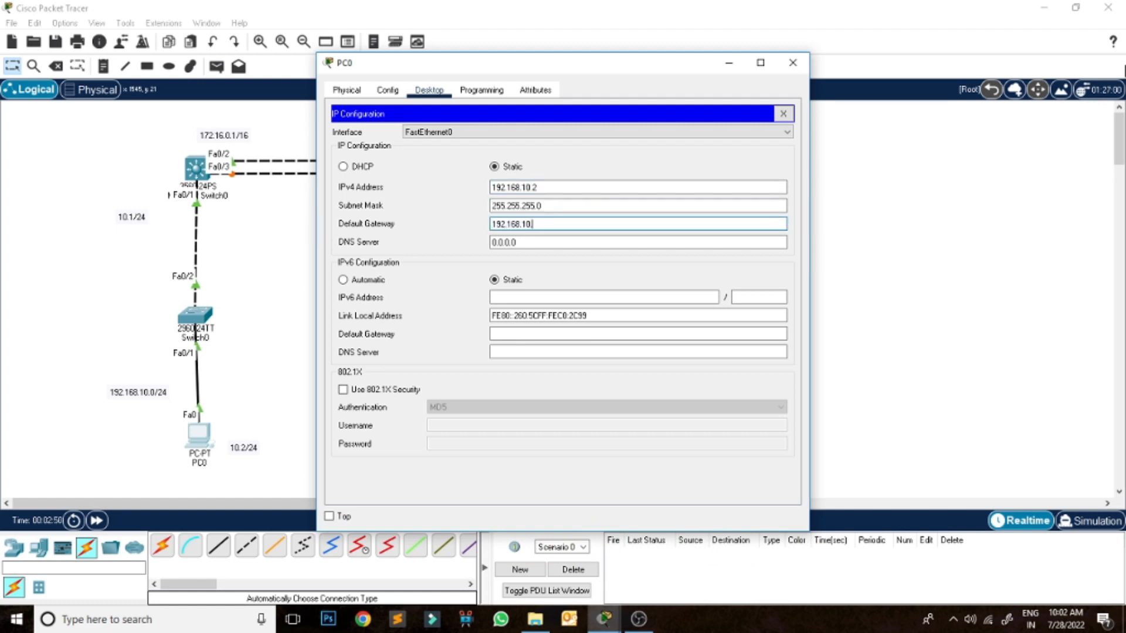
text(.1)
click(793, 63)
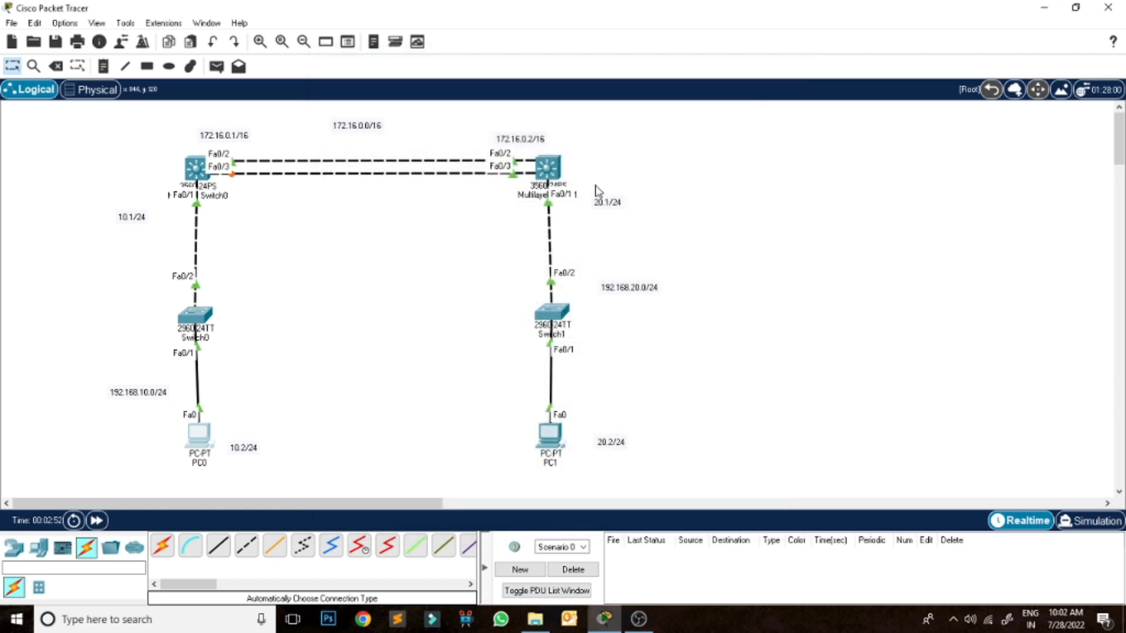
Step: Give PC1 the static IPv4 address 192.168.20.2, subnet mask 255.255.255.0 and default gateway 192.168.20.1
click(550, 434)
click(430, 90)
click(384, 154)
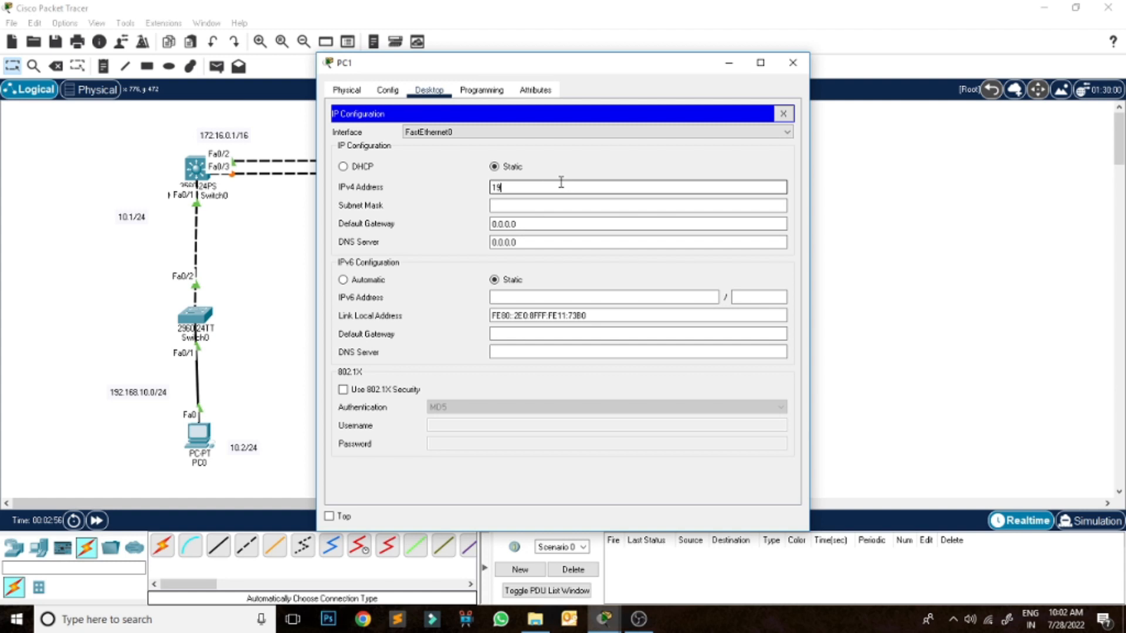
text(192.168.20.2)
key(Tab)
key(Tab)
text(192.168.2)
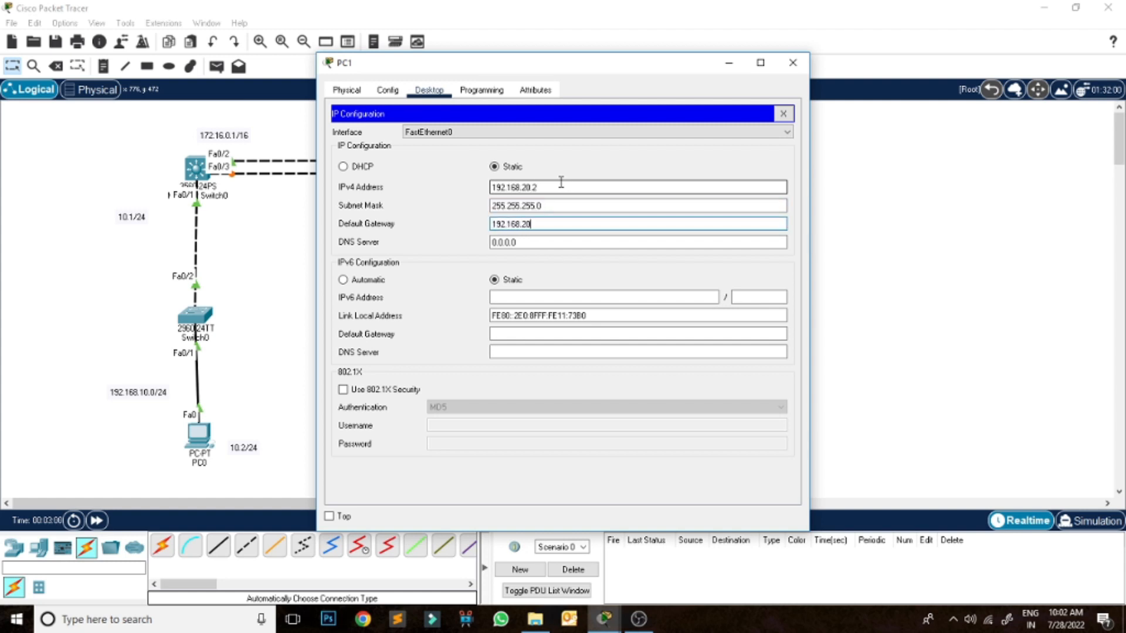
text(0.1)
click(792, 63)
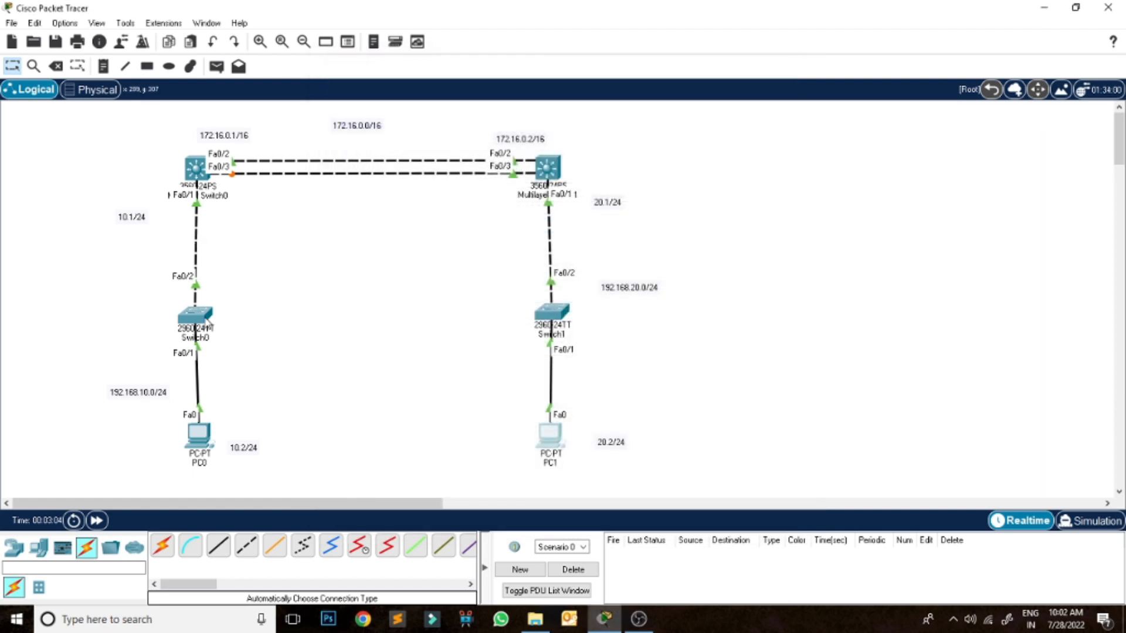
Step: Move Switch0 and Switch1 slightly upward in the topology
drag(205, 321, 207, 309)
drag(548, 320, 544, 313)
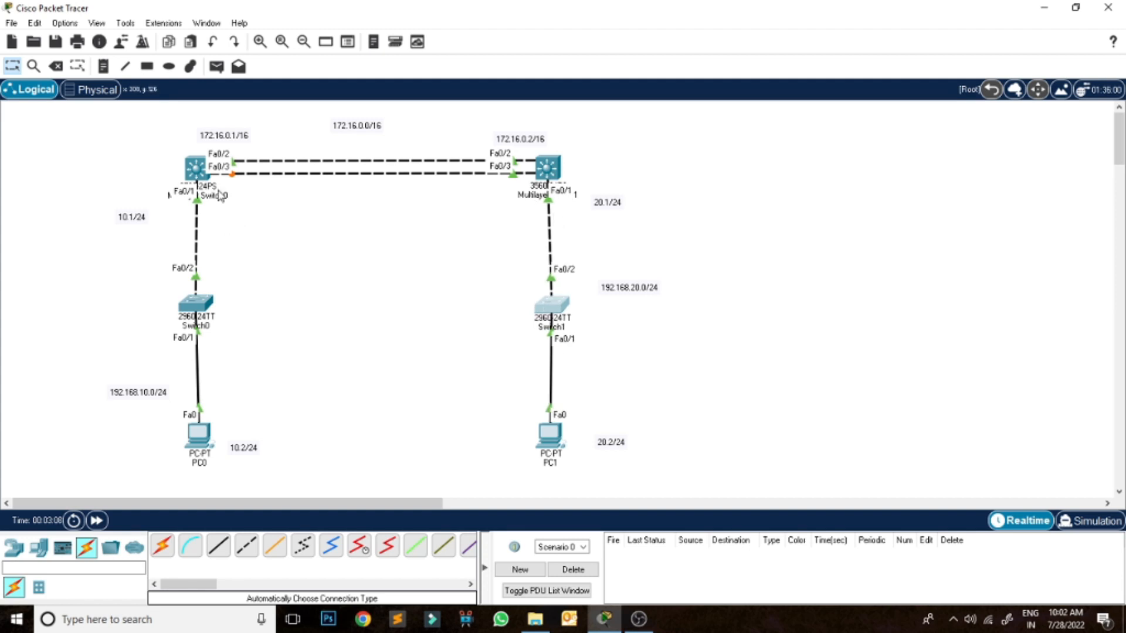
Step: Open the command line of Multilayer Switch0 in a wider window and decline the initial configuration dialog
click(194, 168)
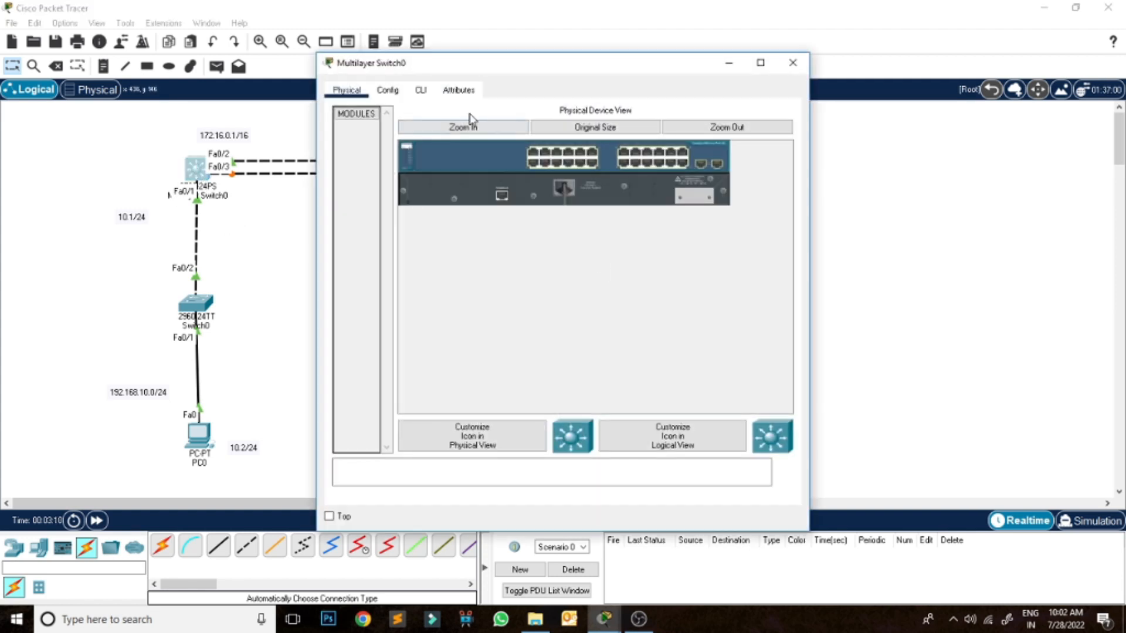
click(429, 98)
key(Return)
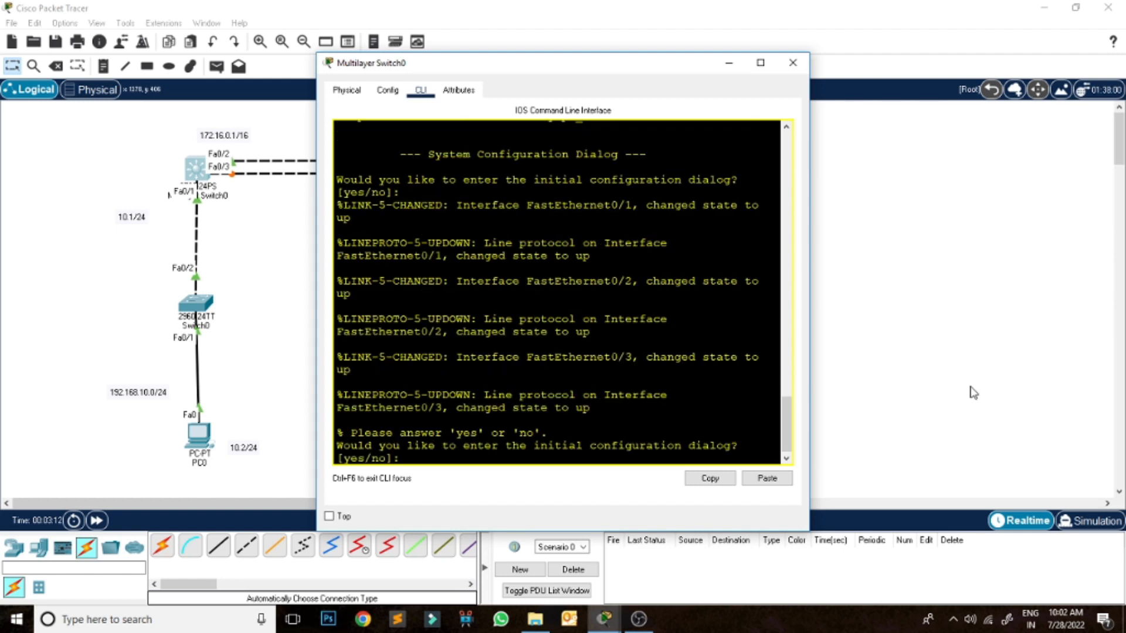
key(Return)
key(Return)
key(Return)
key(Return)
key(Return)
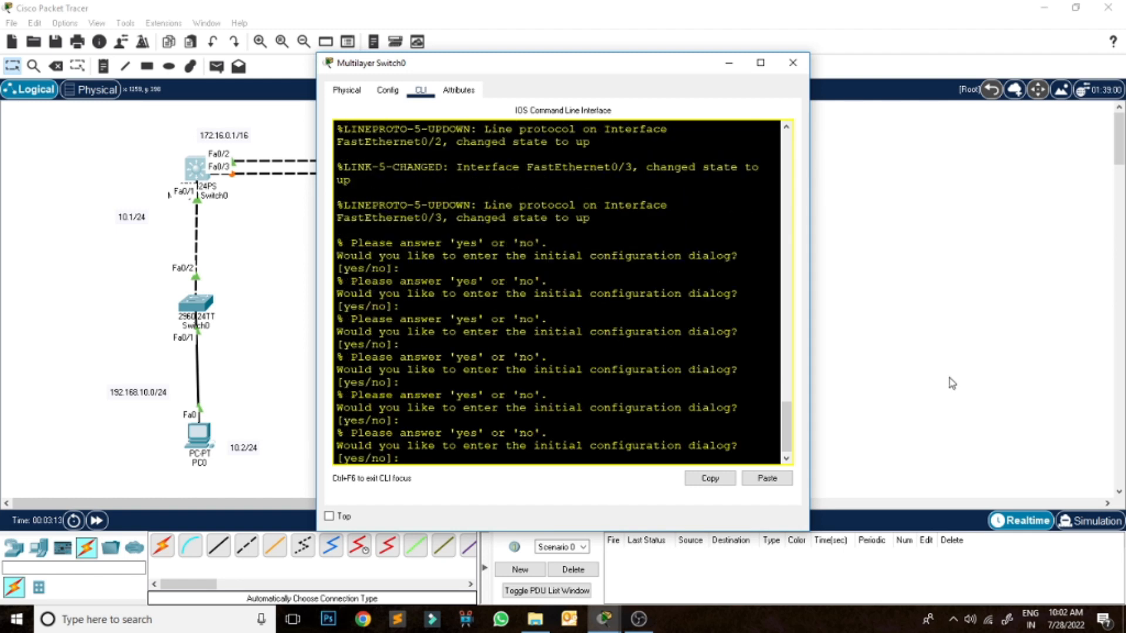
drag(809, 296, 983, 329)
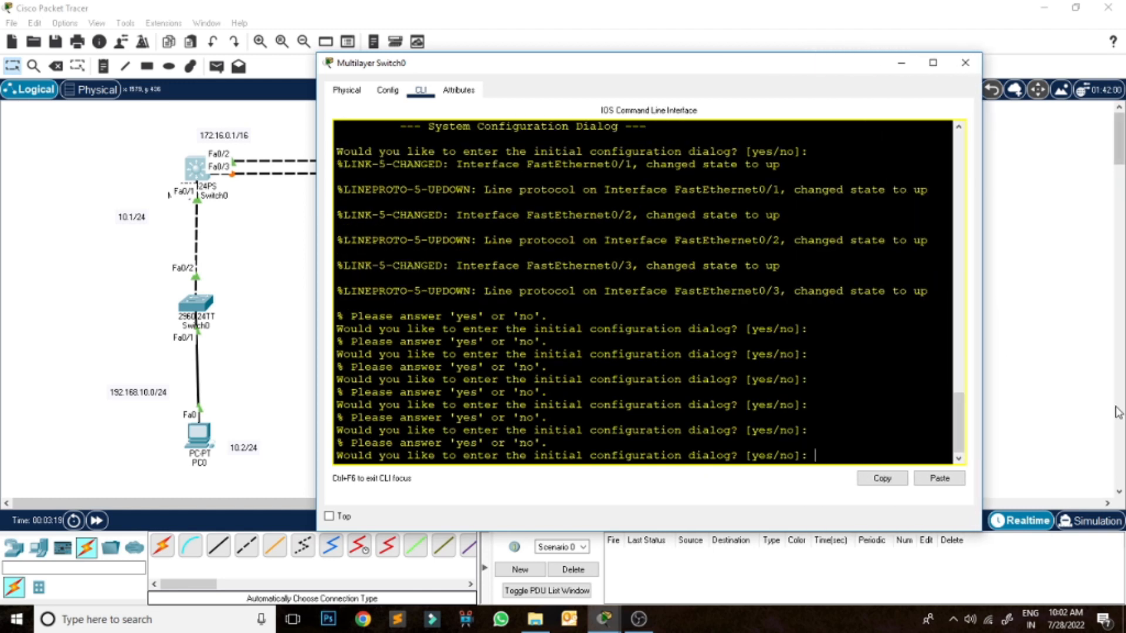
text(n)
key(Return)
key(Return)
key(Return)
key(Return)
key(Return)
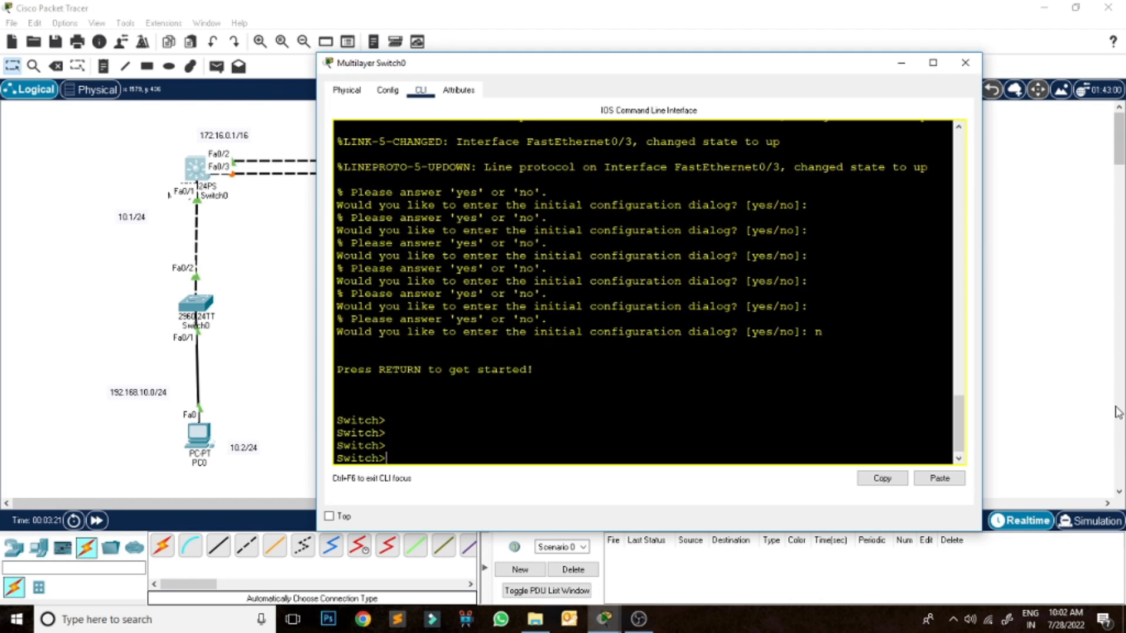
Step: Enter privileged mode and global configuration on Multilayer Switch0, then open interface f0/1 for configuration
text(en)
key(Return)
key(Return)
key(Return)
key(Return)
text(conf t)
key(Return)
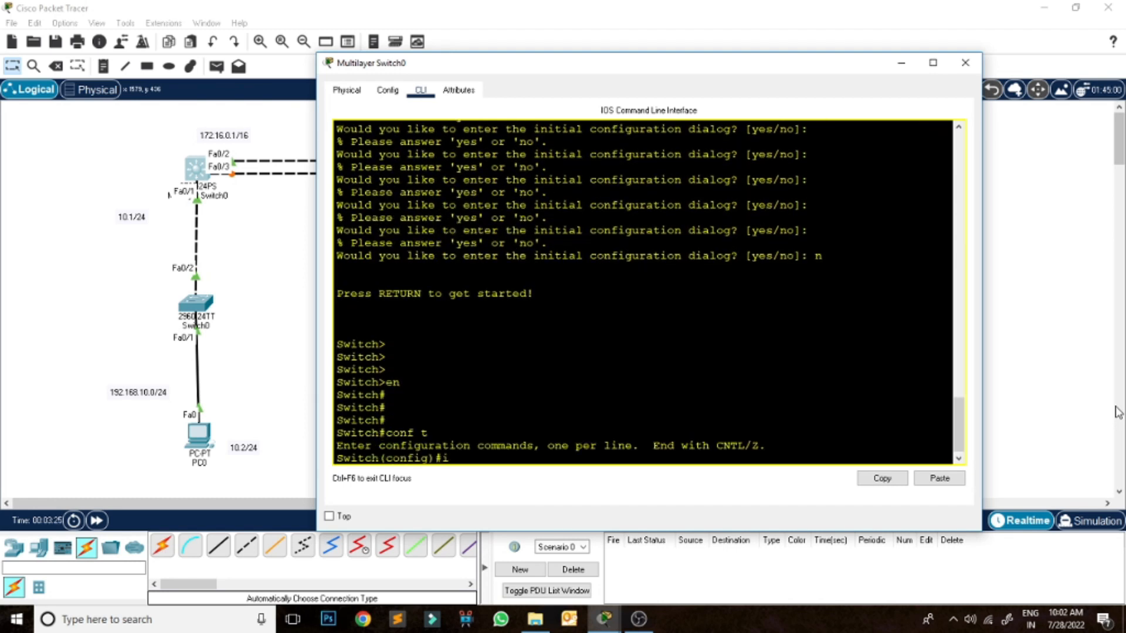
text(int f0/1)
key(Return)
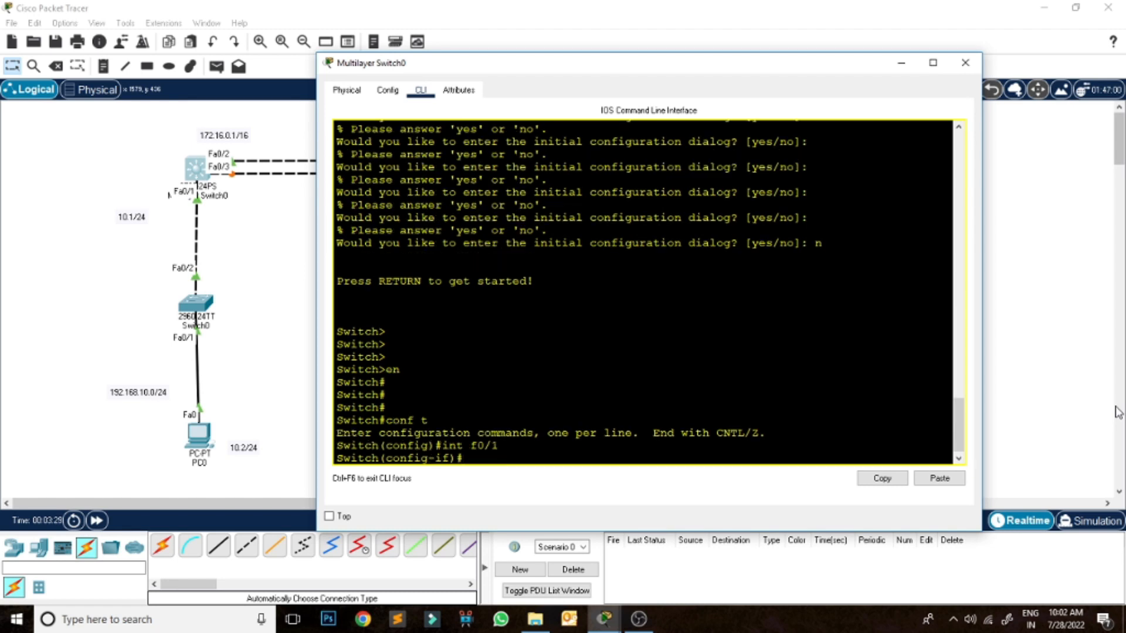
Step: Try to assign IP address 192.168.10.1 with mask 255.255.255.0 to interface f0/1 while it is a switchport
text(ip address 192.168.10)
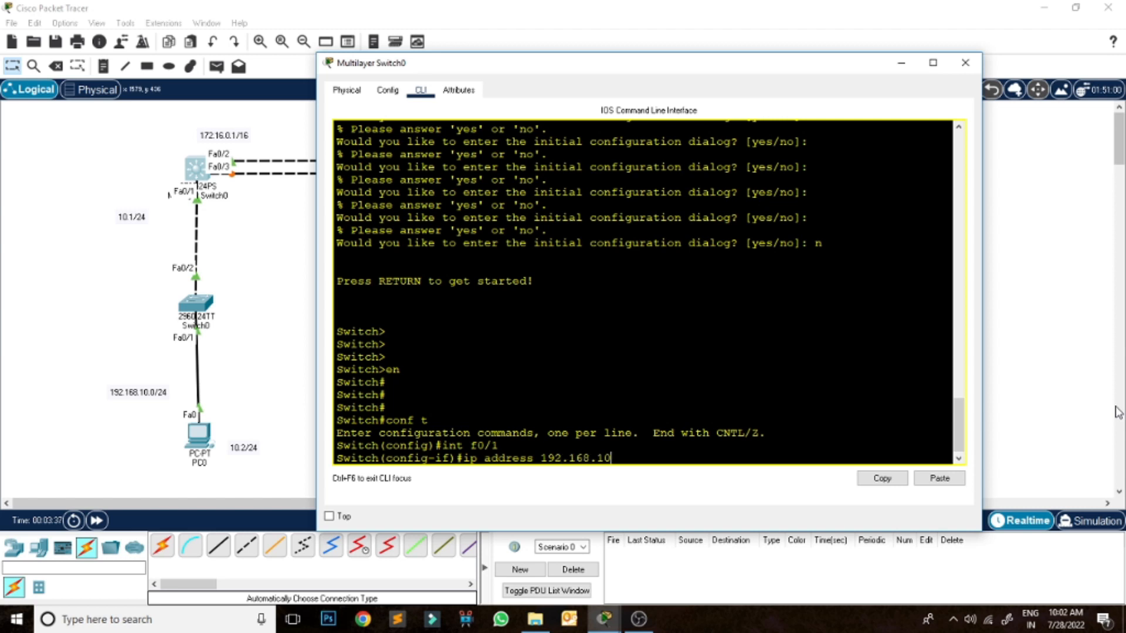
text(.1 255.255.255.0)
key(Return)
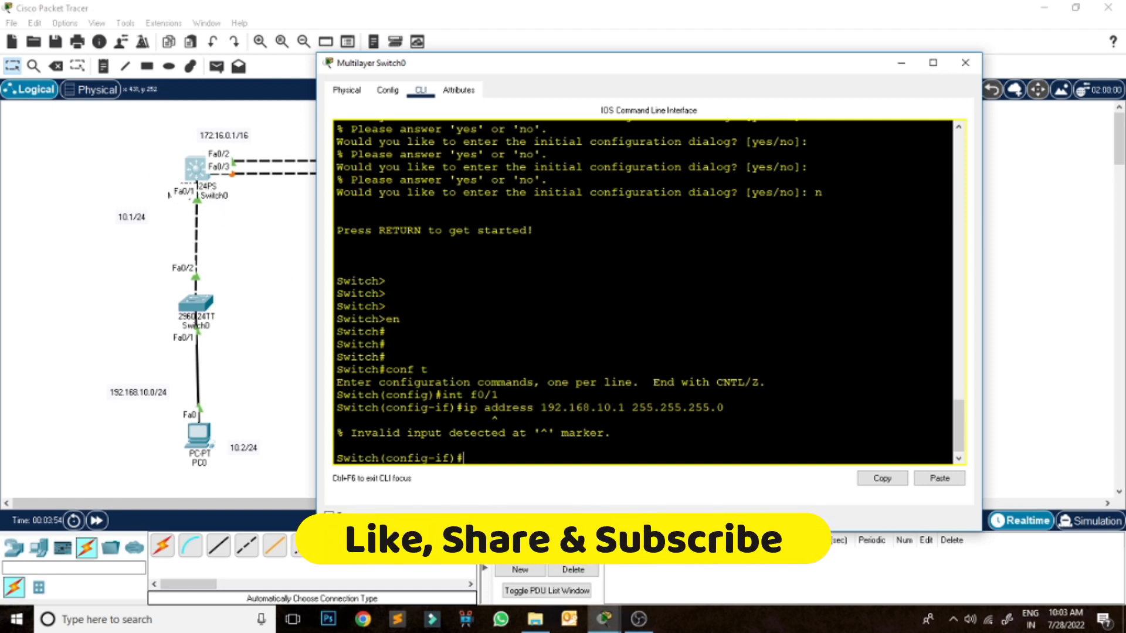
Step: Make f0/1 a routed port with no switchport and assign it IP address 192.168.10.1 255.255.255.0
text(no swi)
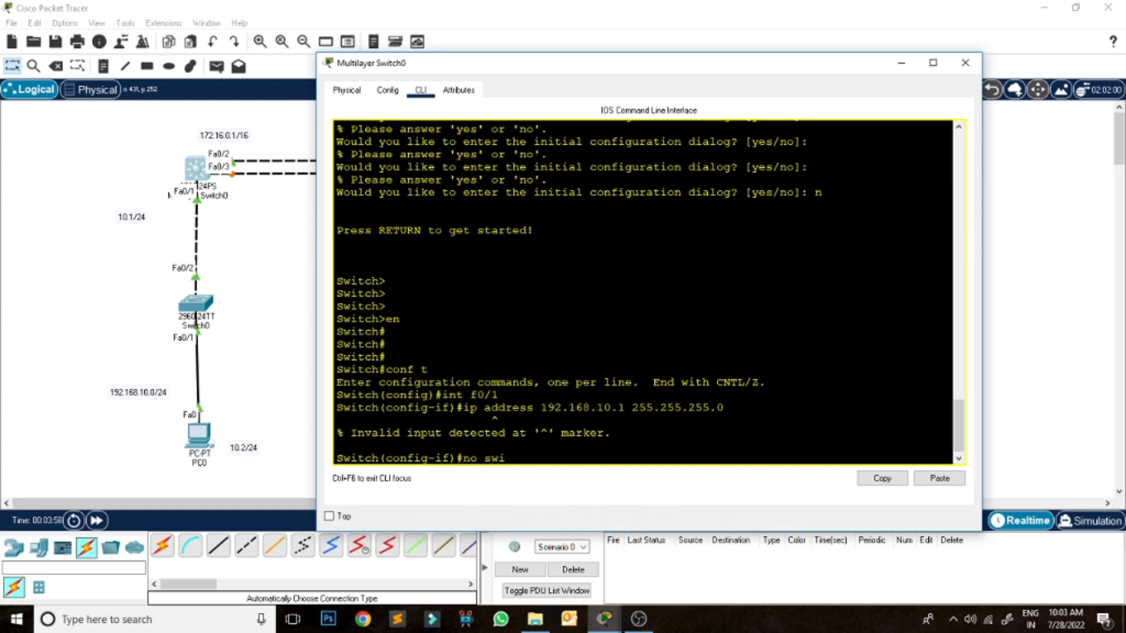
key(Tab)
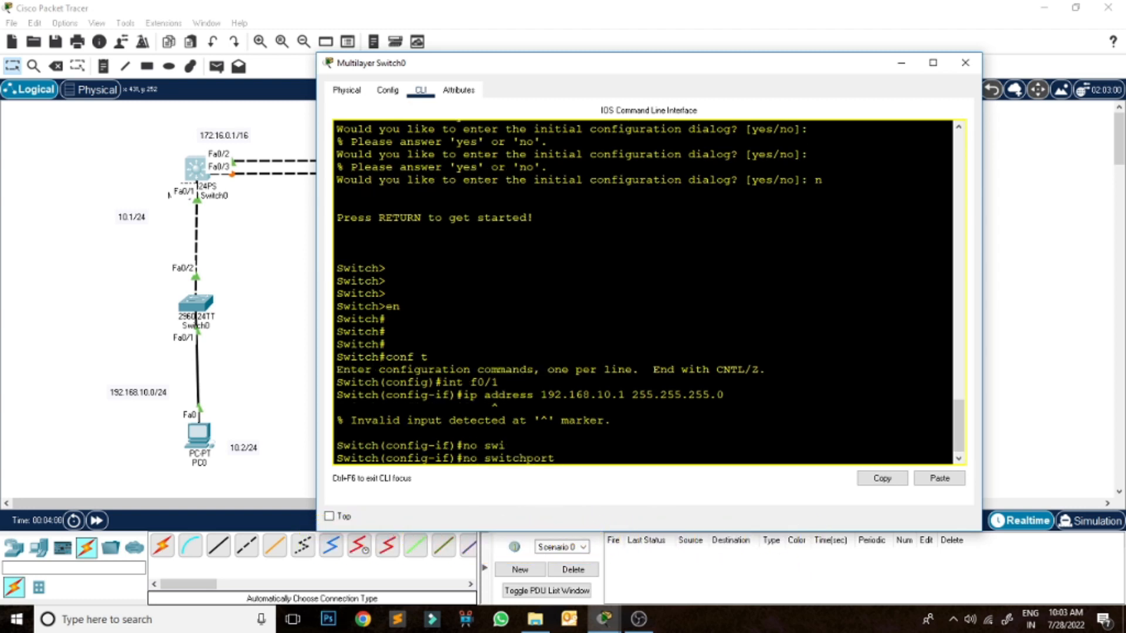
key(Return)
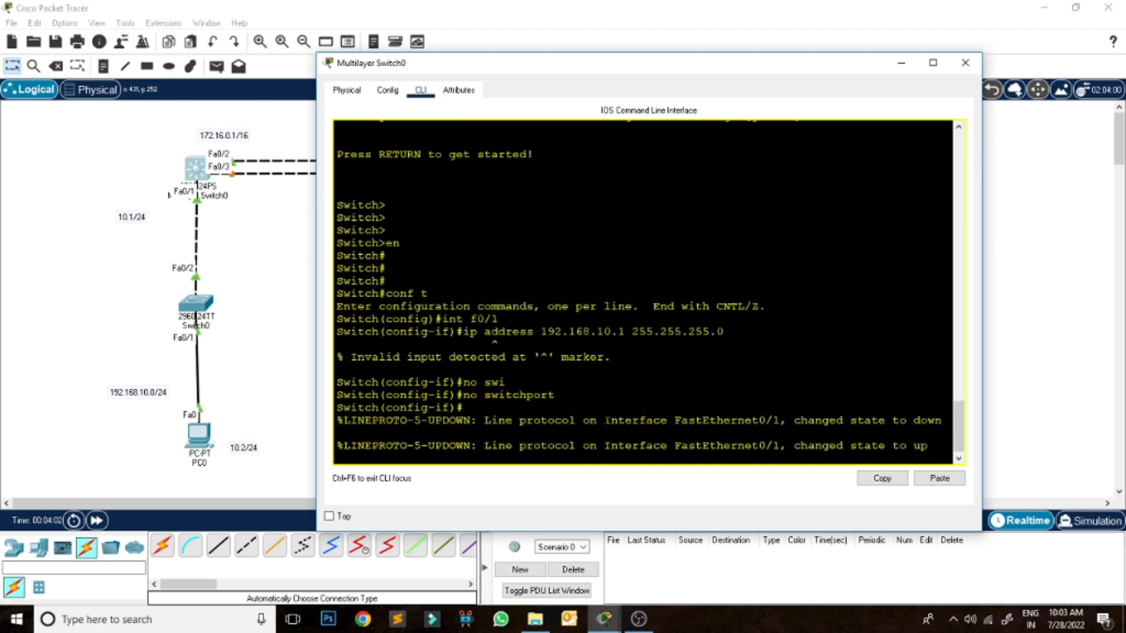
key(Return)
key(Return)
key(Up)
key(Up)
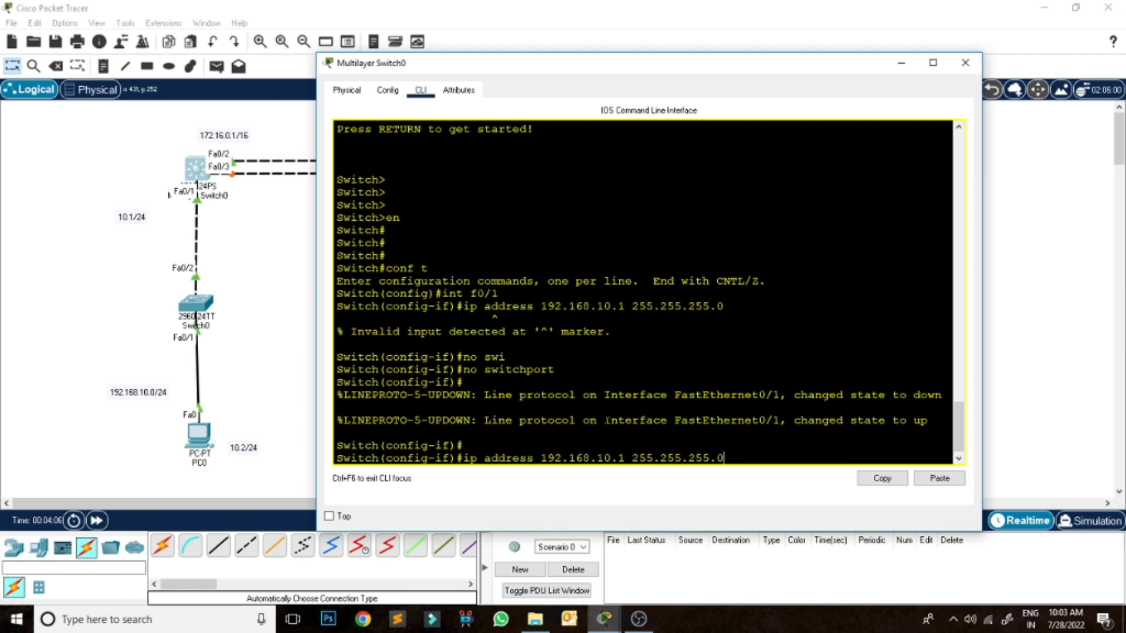
key(Return)
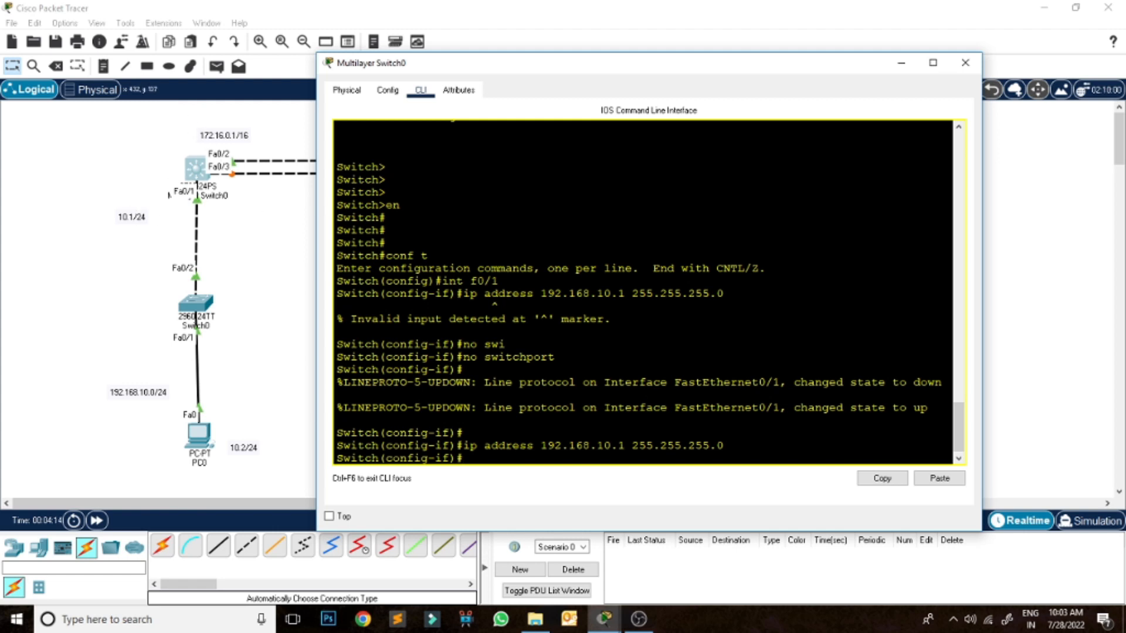
Step: Return to global configuration mode and set the switch's hostname to SW1
text(exit)
key(Return)
key(Return)
key(Return)
key(Return)
text(hos)
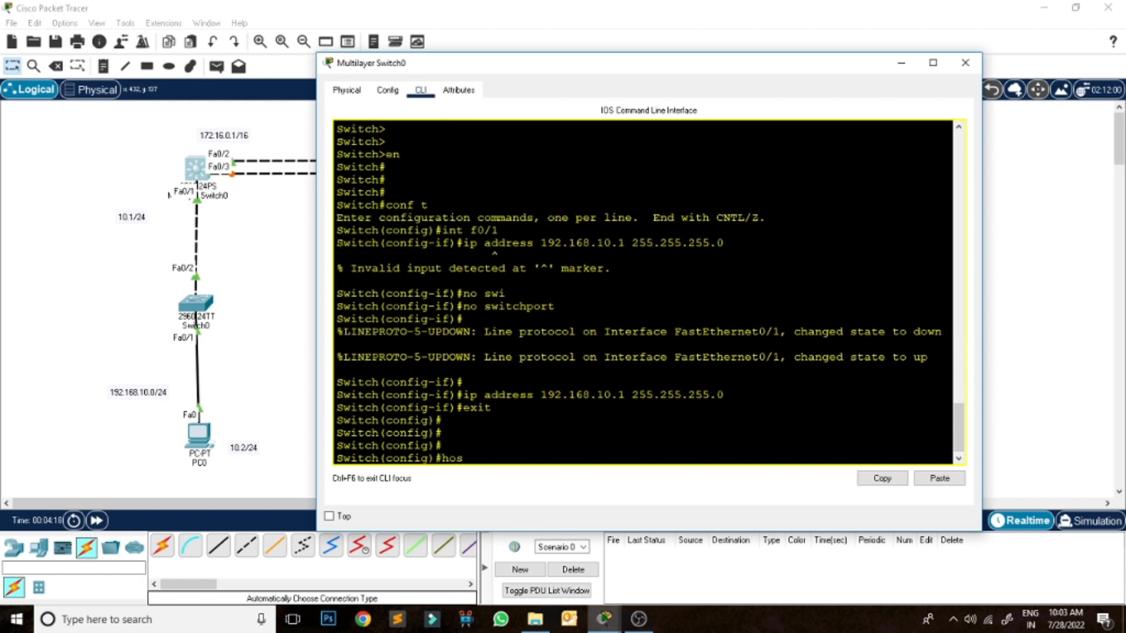
key(Tab)
text(SW1)
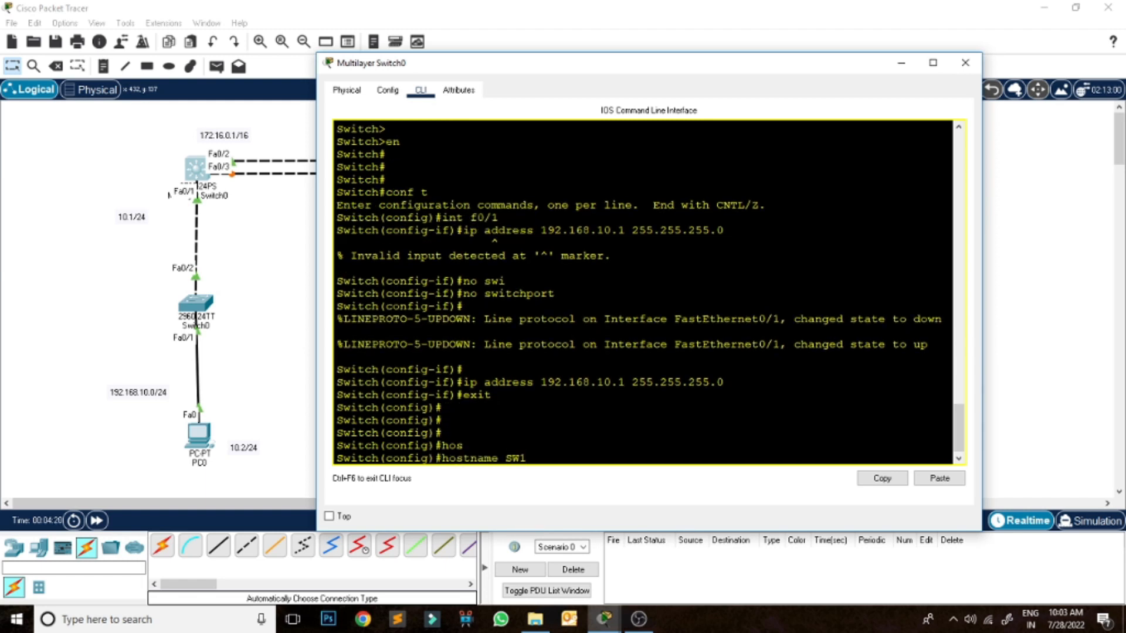
key(Return)
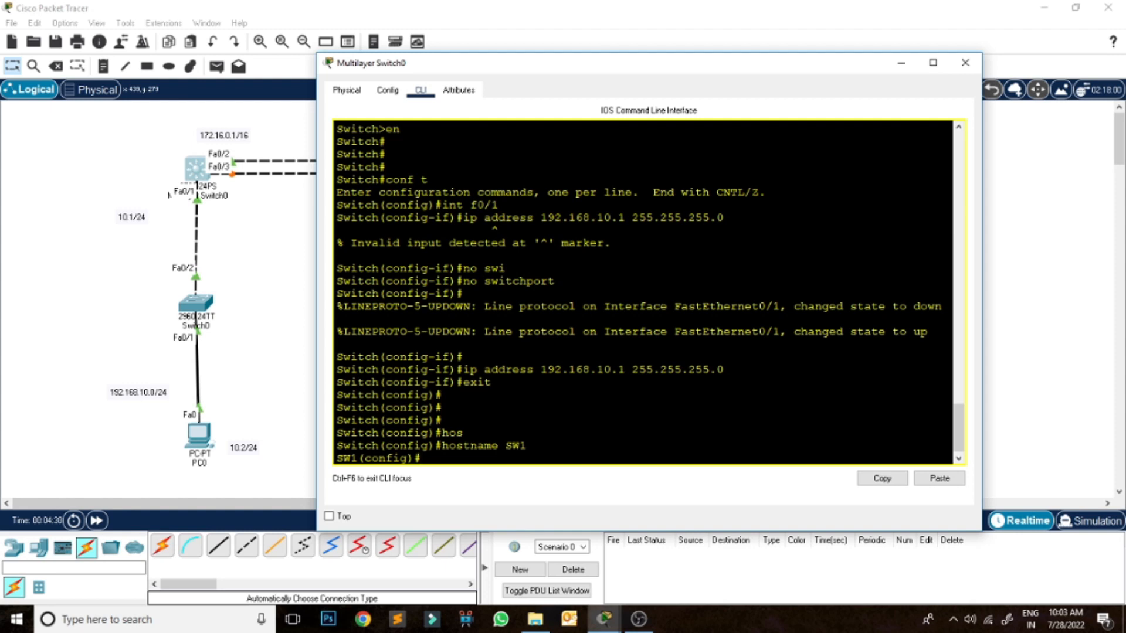
Step: Create port-channel interface 1 on SW1 and make it a layer 3 interface with no switchport
text(nt po)
key(Tab)
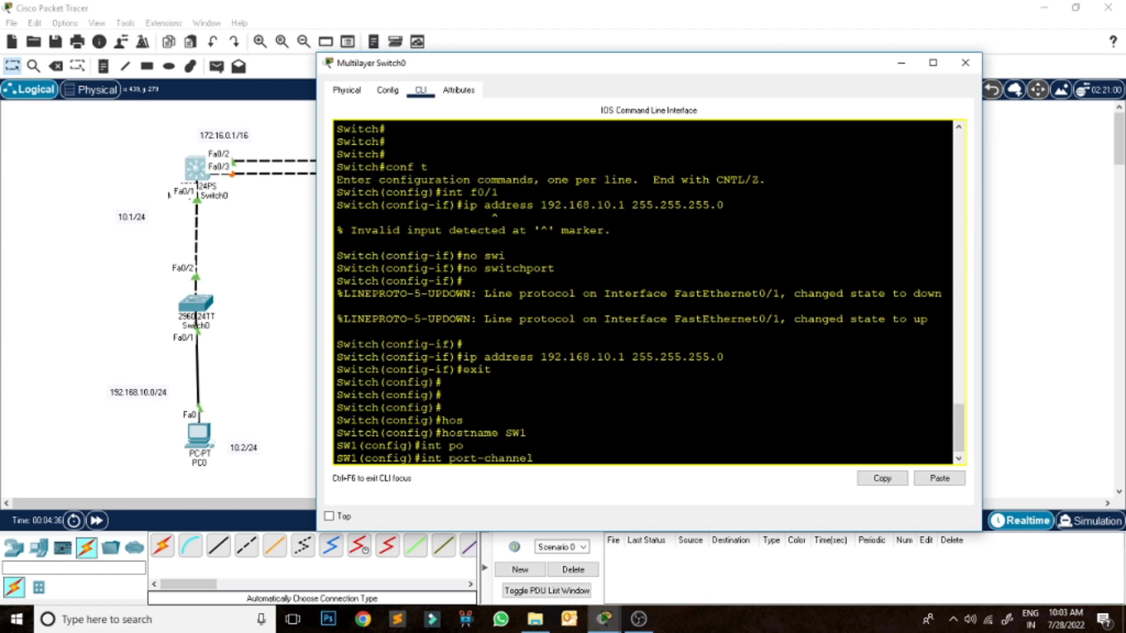
text(?)
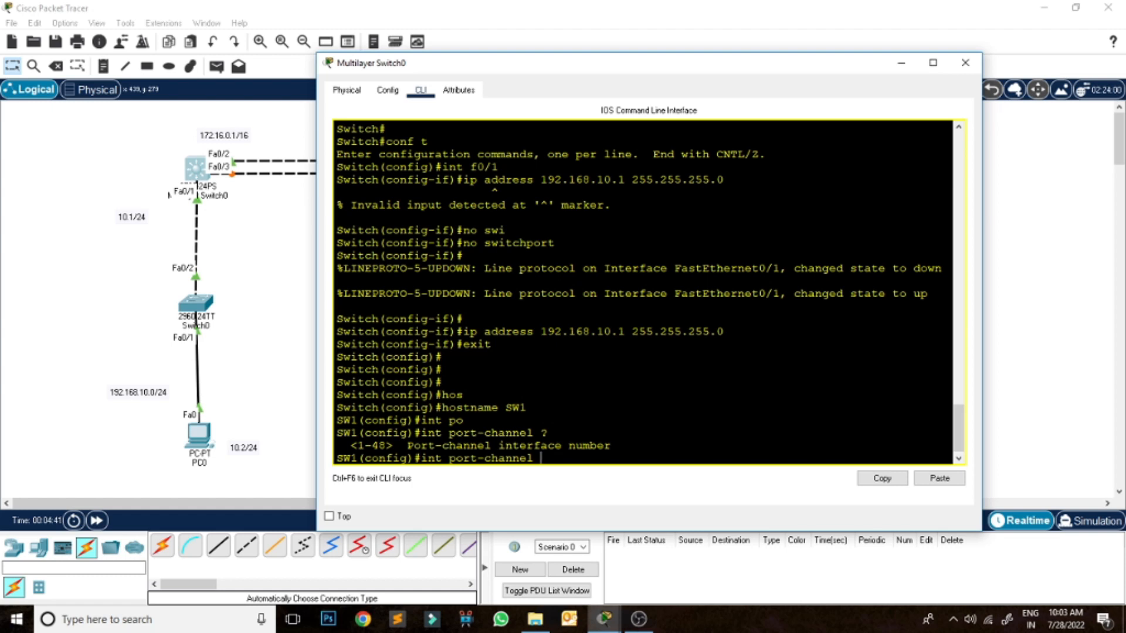
text(1)
key(Return)
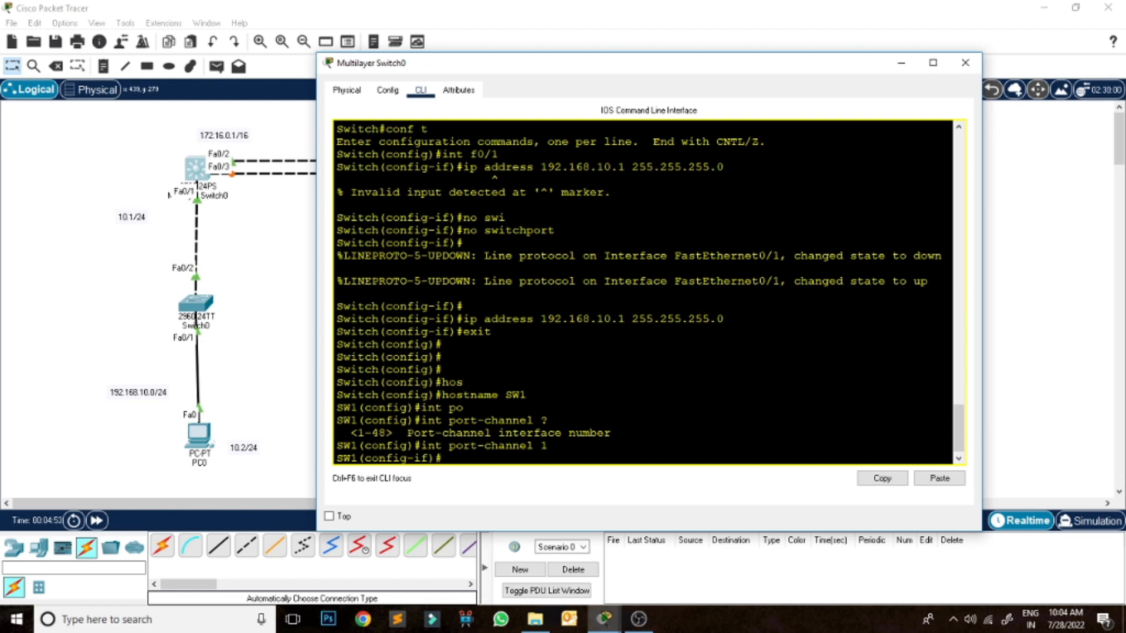
text(no sw)
key(Tab)
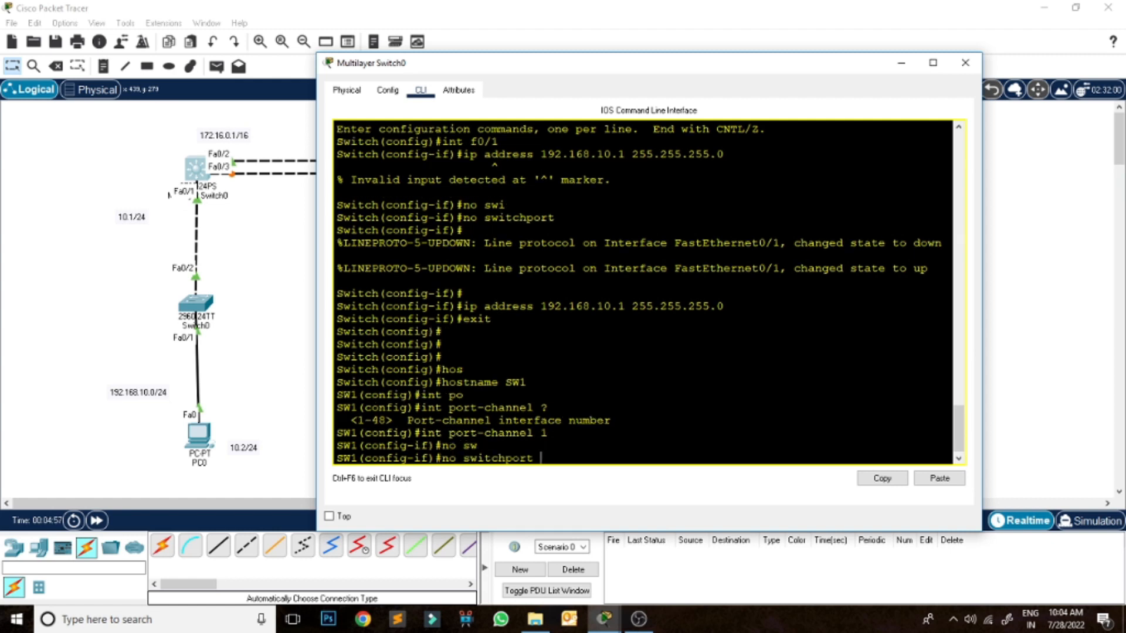
key(Return)
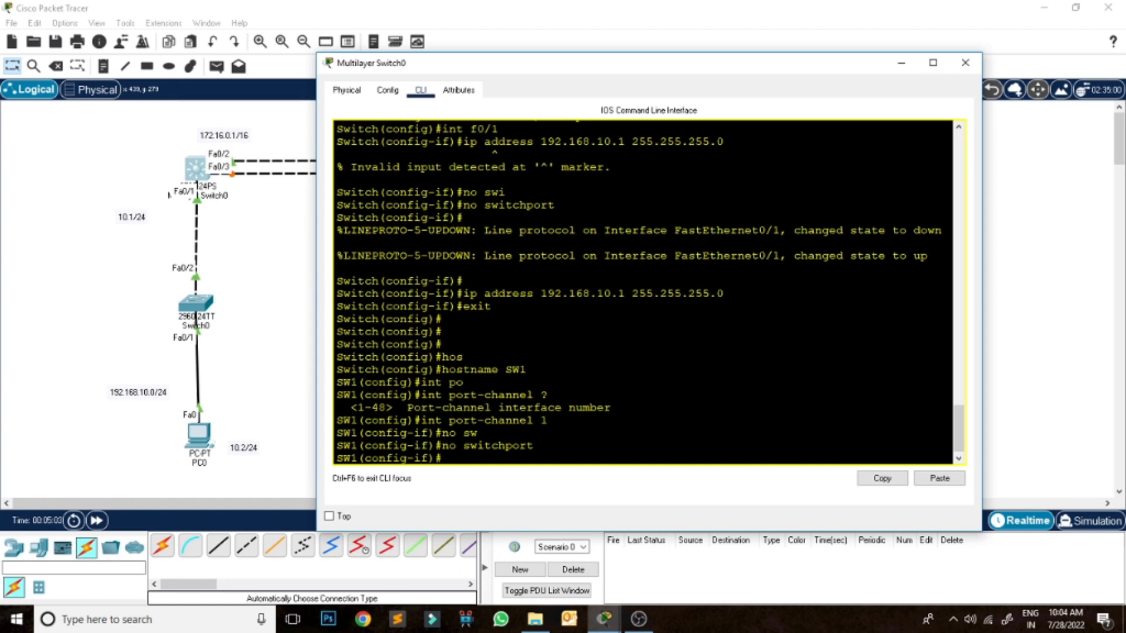
drag(548, 421, 409, 421)
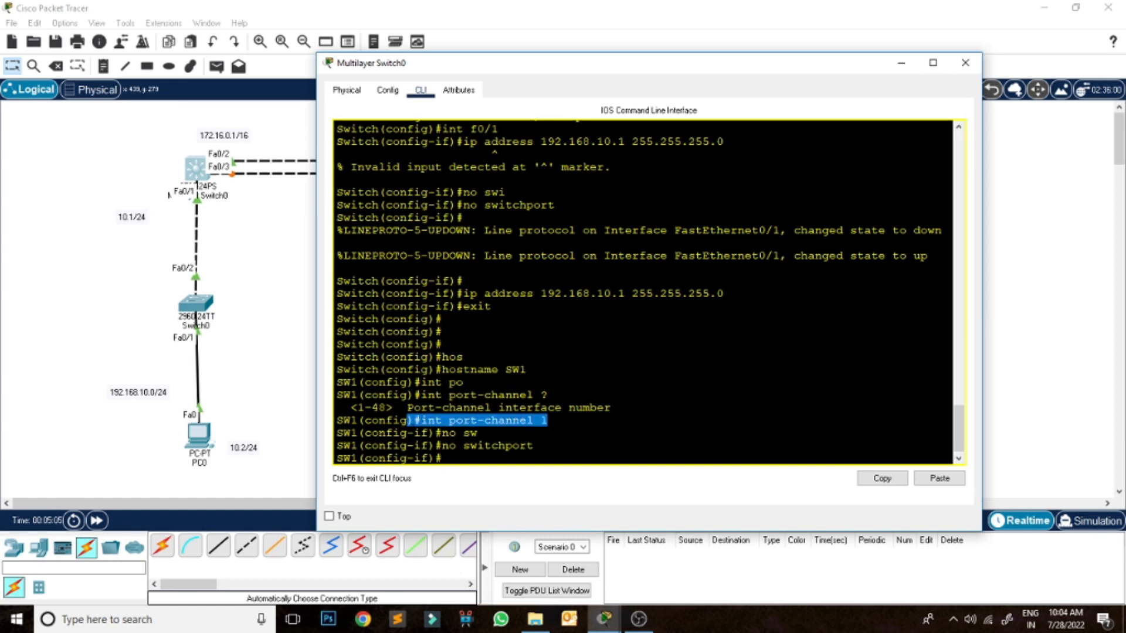
click(453, 463)
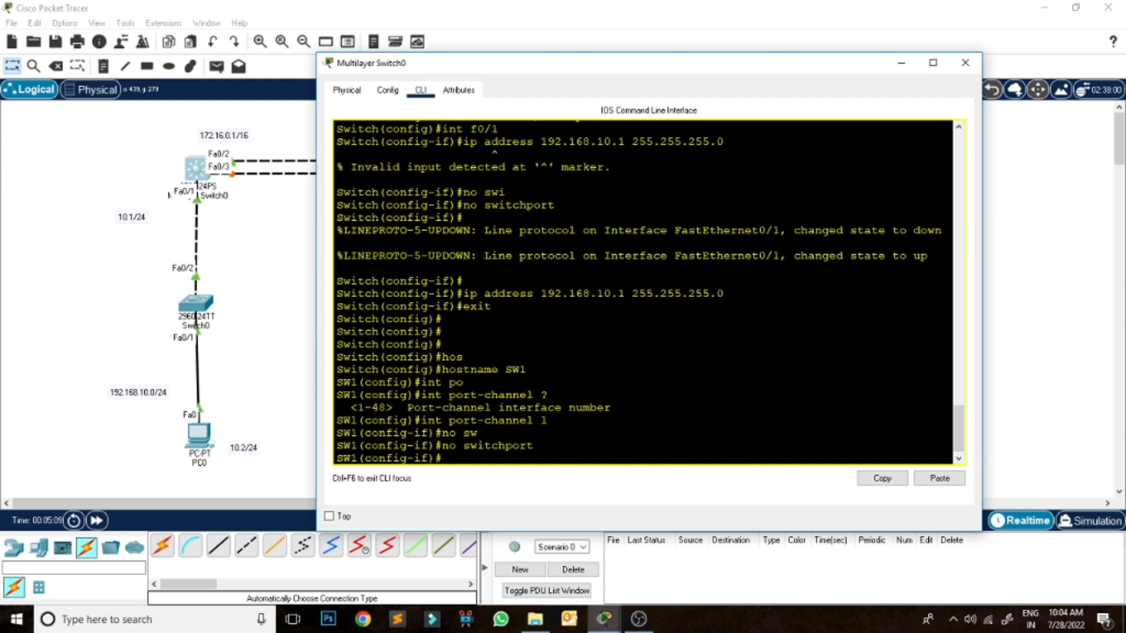
Step: Assign IP address 172.16.0.1 with mask 255.255.0.0 to port-channel 1
text(ip add)
key(Tab)
text(1)
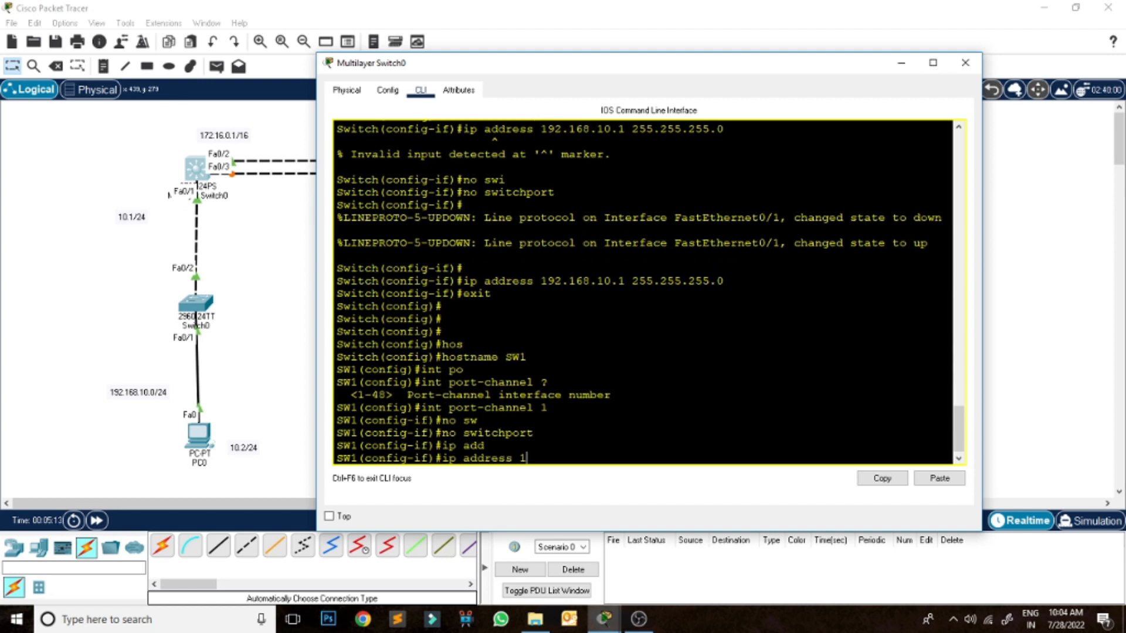
text(72.16.0.1 255.255.0.0)
key(Return)
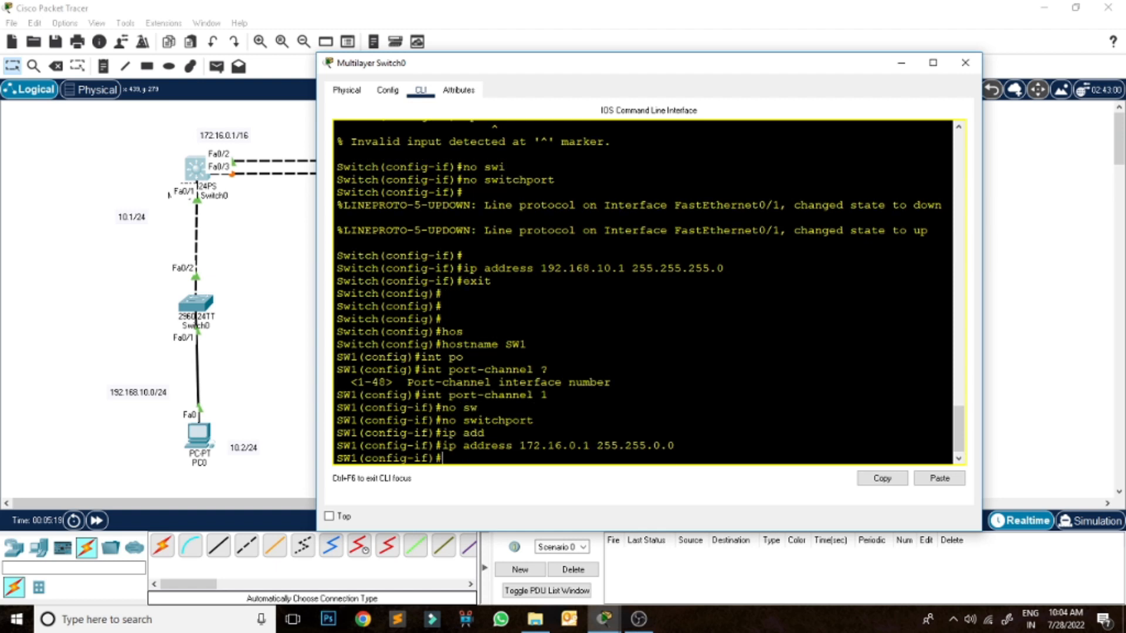
Step: Enable port-channel 1 with no shutdown and return to global configuration mode
text(no sh)
key(Tab)
key(Return)
key(Return)
key(Return)
key(Return)
key(Return)
text(exit)
key(Return)
key(Return)
key(Return)
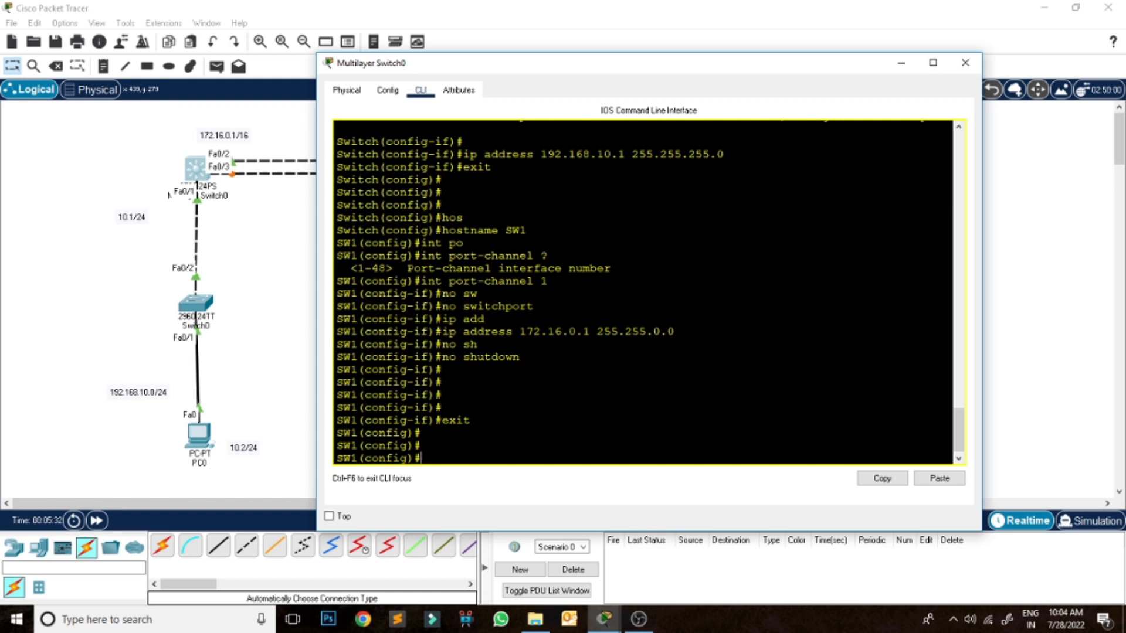
Step: Select the interface range f0/2-3 on SW1 and turn both ports into routed ports with no switchport
text(int ra)
key(Tab)
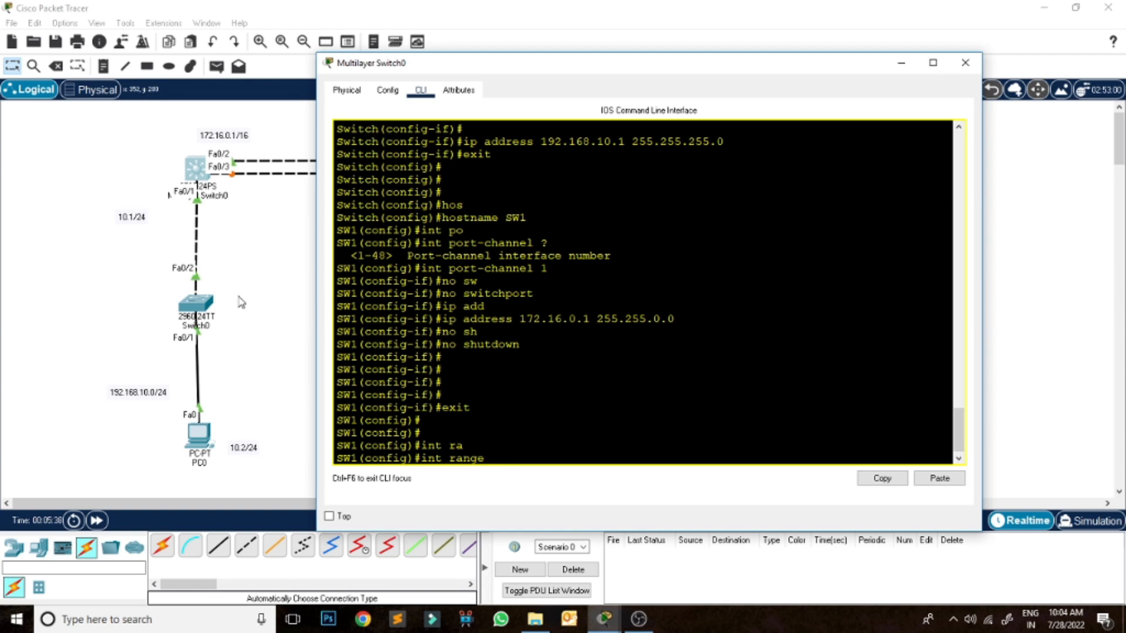
text(f0/2-3)
key(Return)
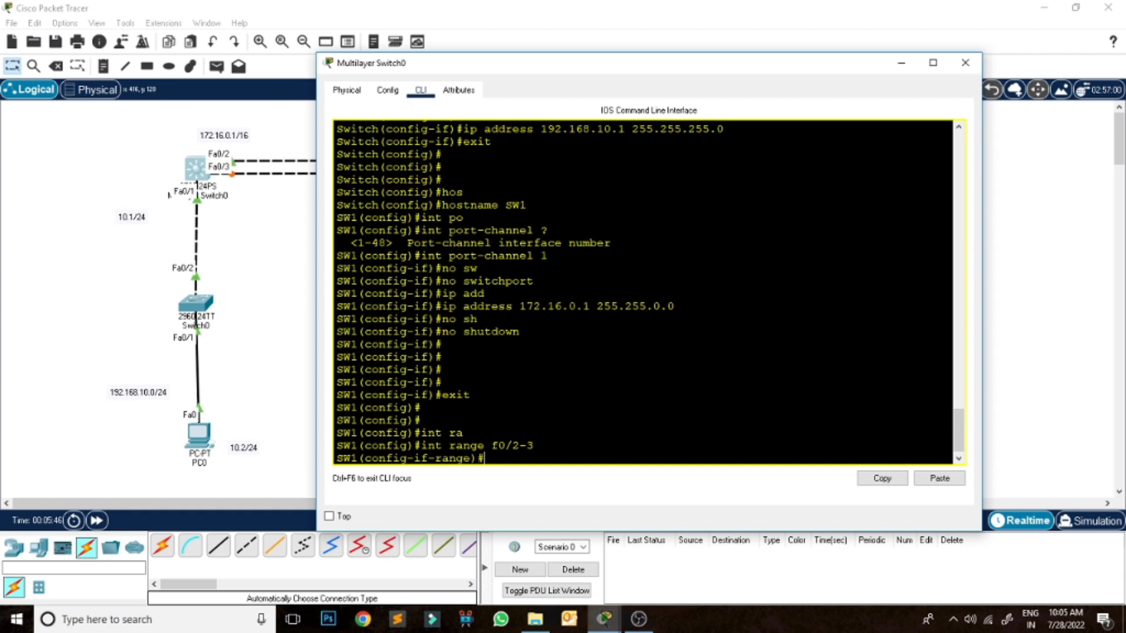
text(no swi)
key(Tab)
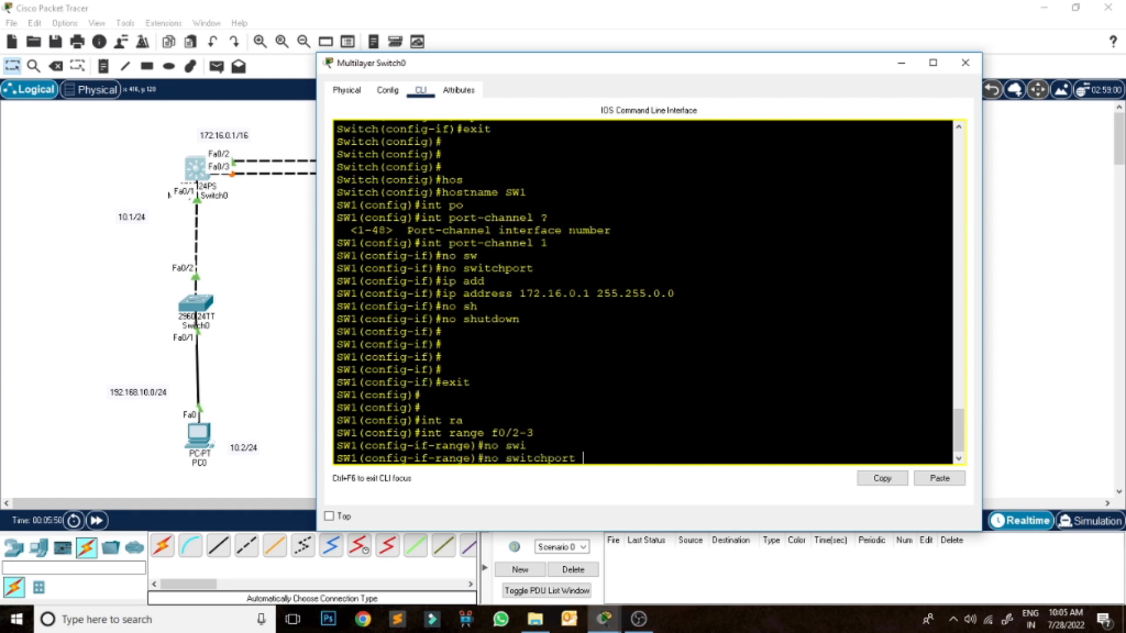
key(Return)
key(Return)
key(Return)
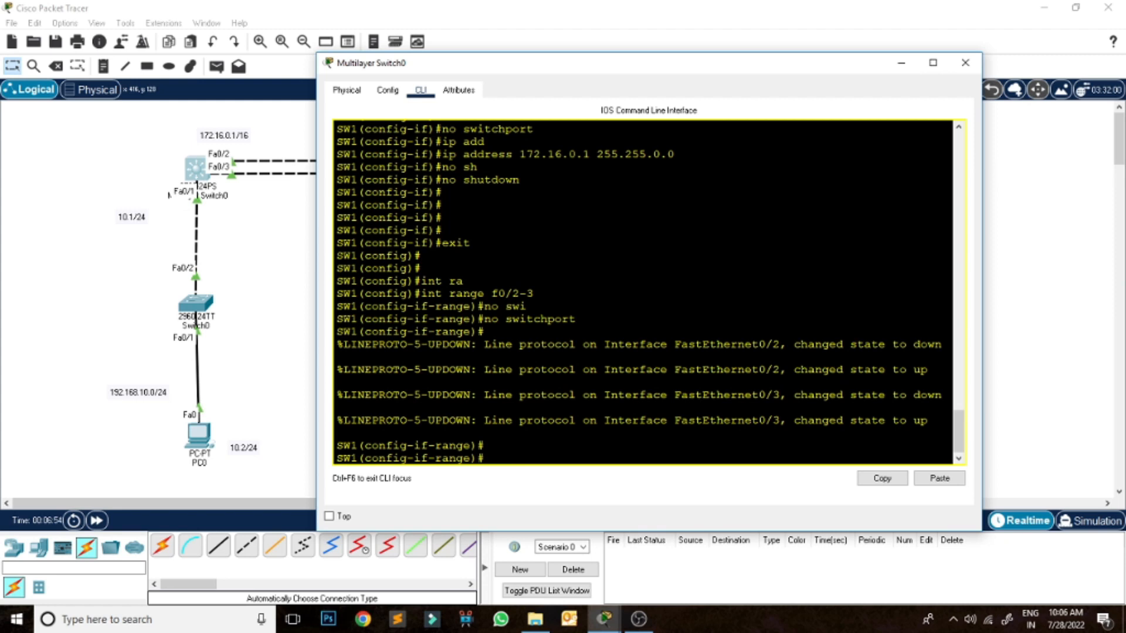
Step: Begin the channel-group 1 mode command for ports f0/2-3 on SW1 and list its available modes
text(channel-grou)
key(Tab)
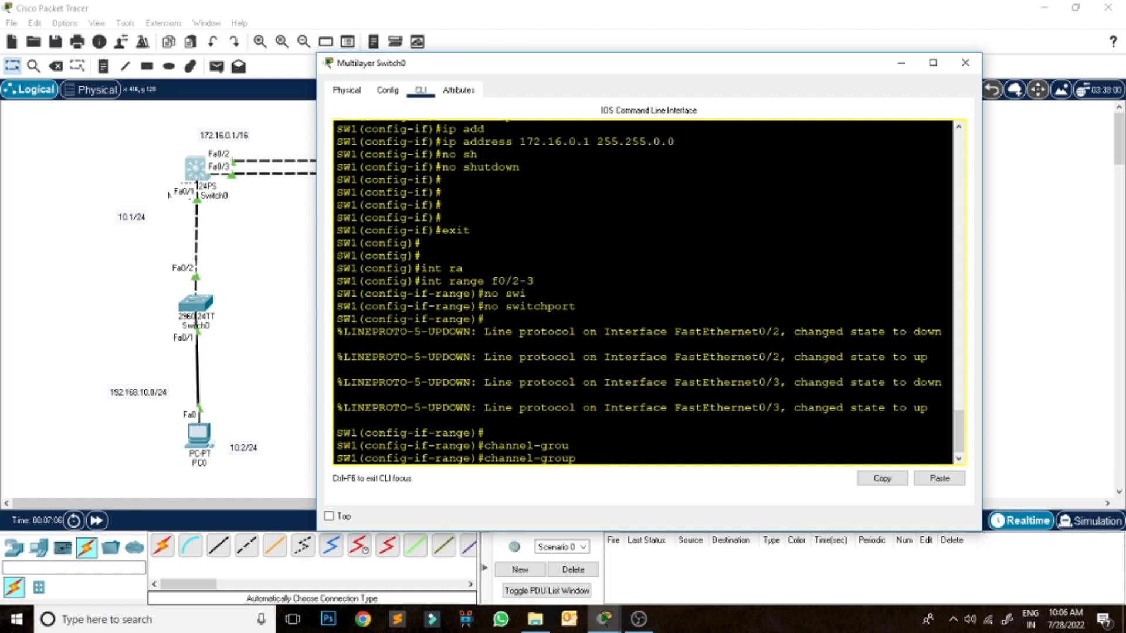
text(1 mode)
key(Tab)
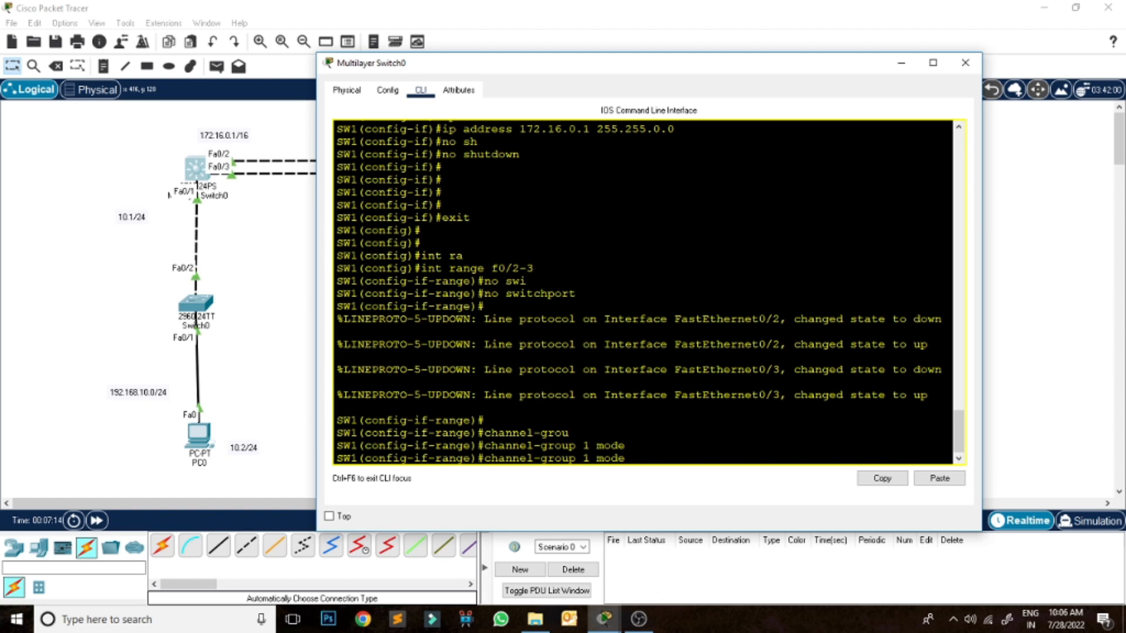
text(?)
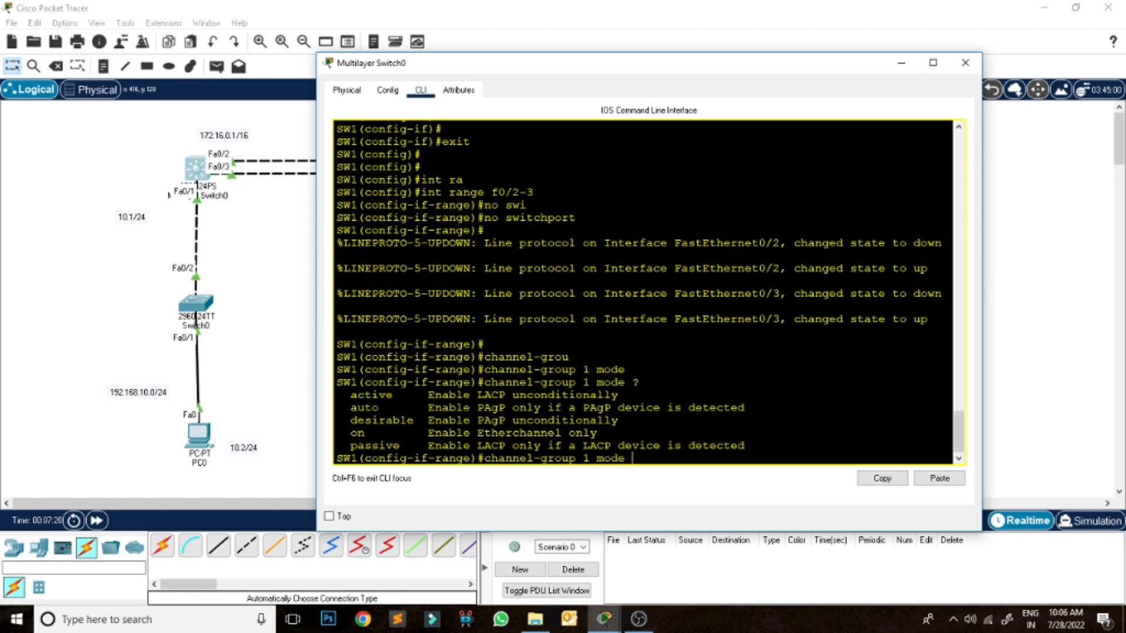
Step: Examine the LACP and PAgP descriptions of the listed channel-group modes, including active, auto and passive
drag(471, 394, 540, 394)
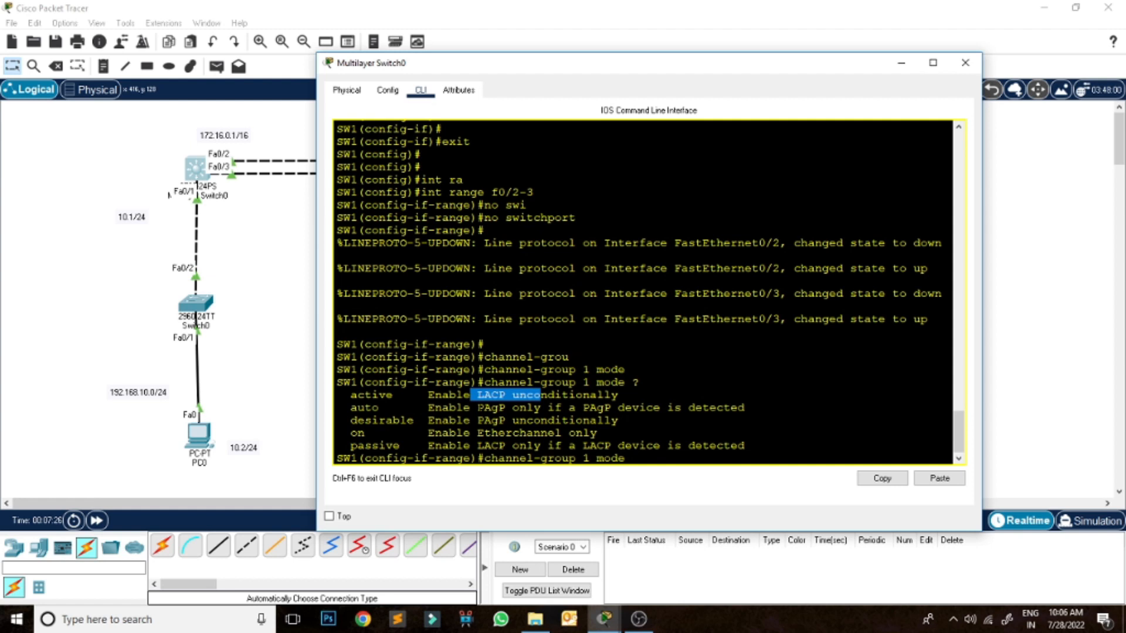
drag(479, 408, 519, 408)
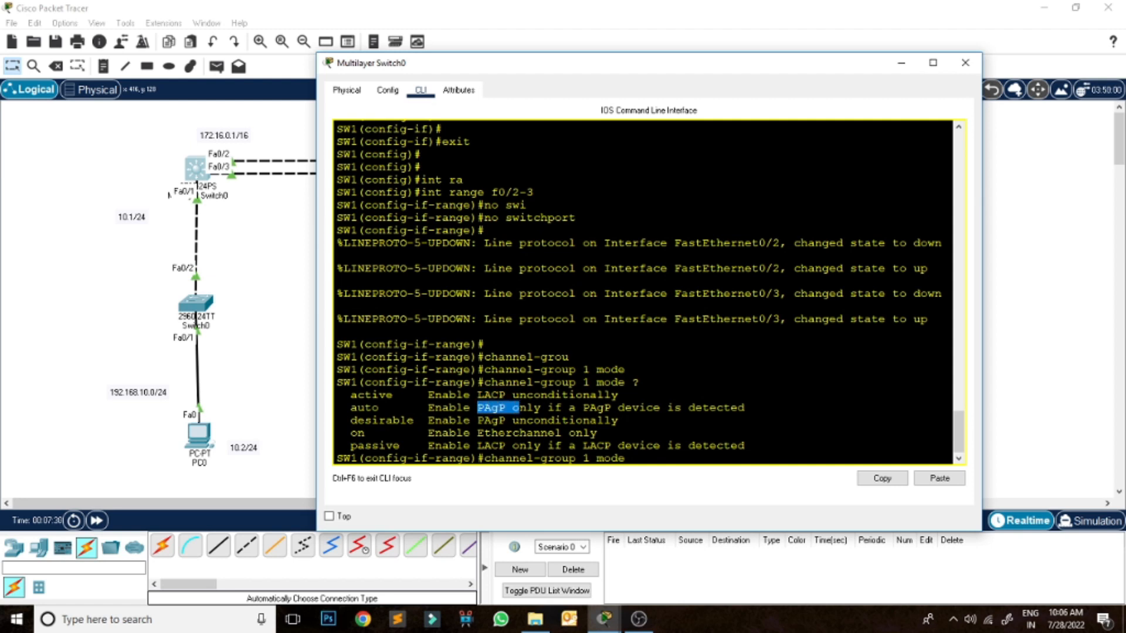
drag(470, 446, 526, 445)
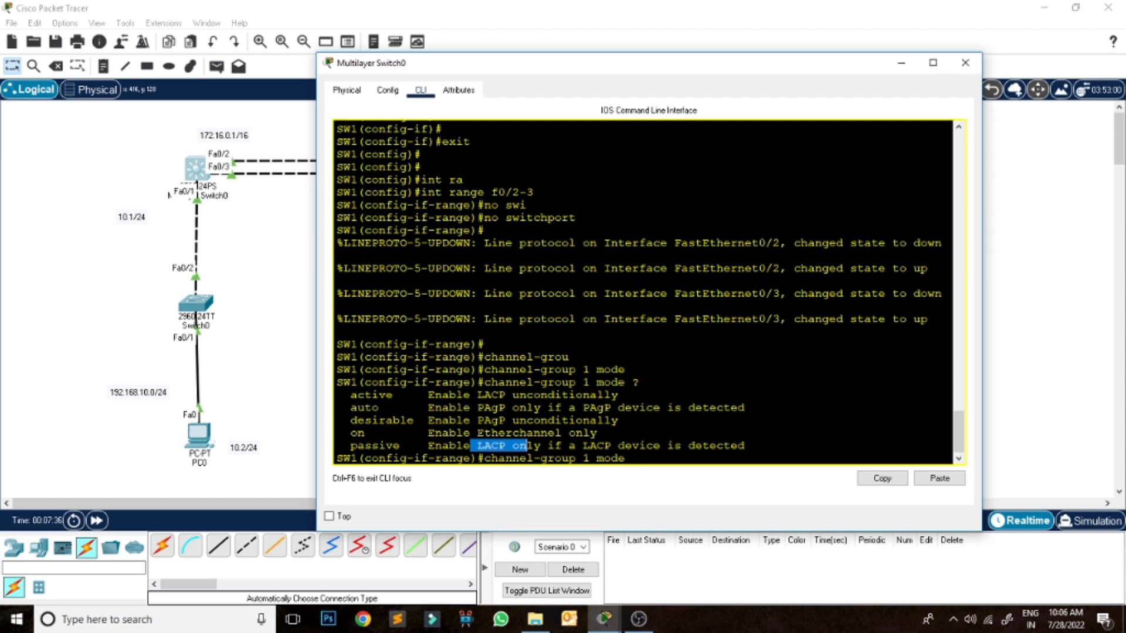
drag(485, 394, 533, 395)
drag(344, 394, 406, 395)
drag(344, 445, 413, 445)
click(413, 446)
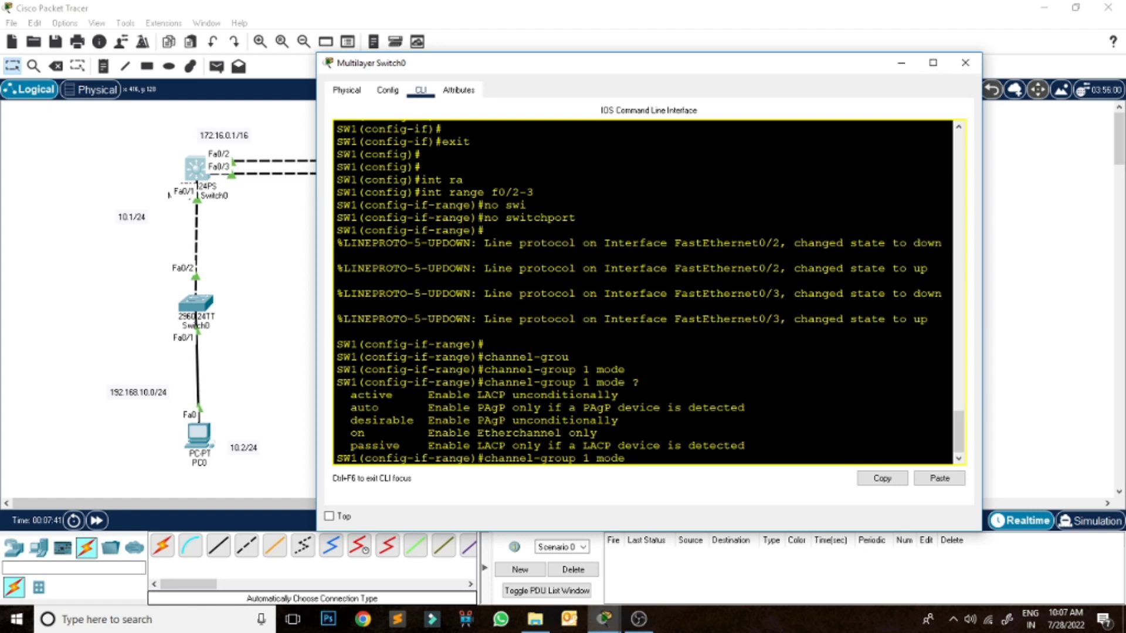
Step: Assign ports f0/2-3 on SW1 to channel-group 1 in active mode
text(ac)
key(Tab)
key(Return)
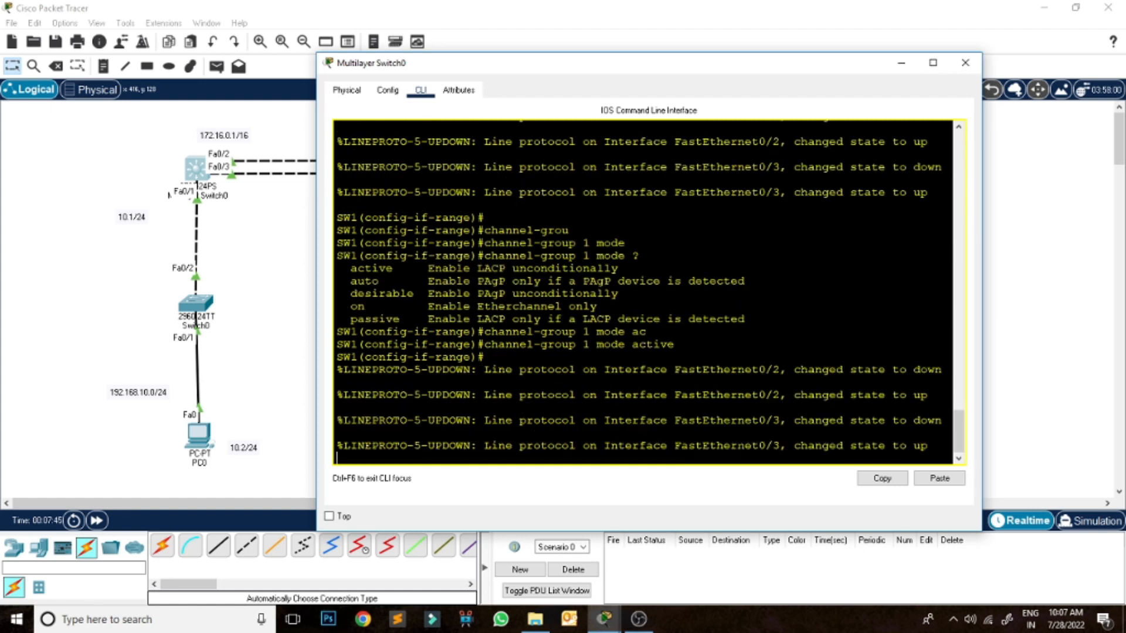
key(Return)
key(Return)
key(Return)
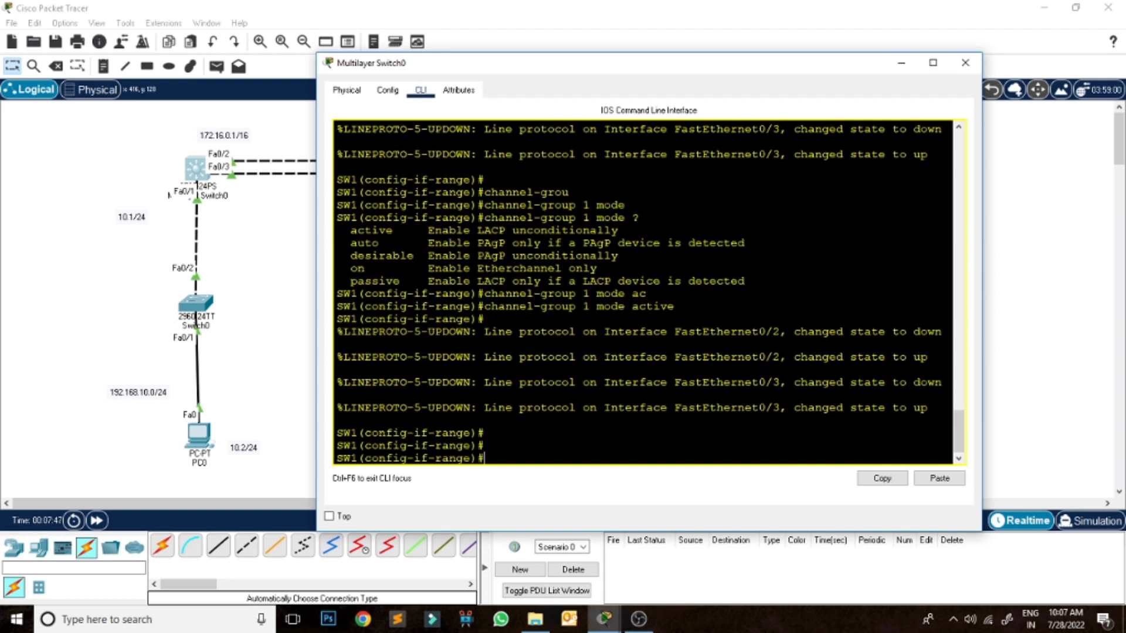
Step: Return SW1 to global configuration mode and close its device window
text(exit)
key(Return)
key(Return)
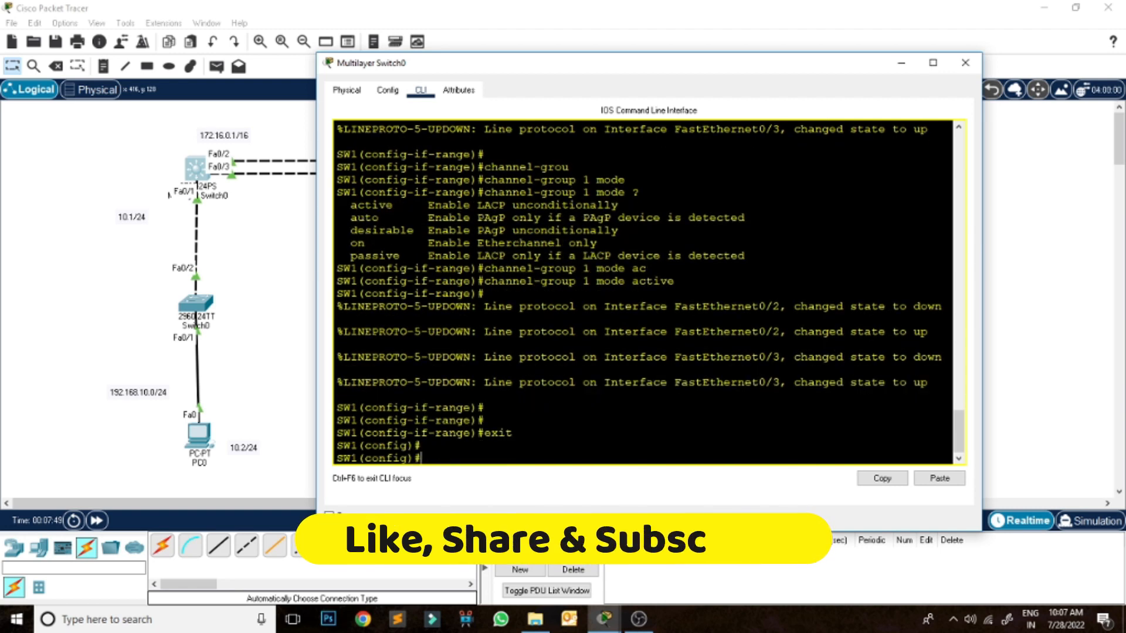
click(965, 62)
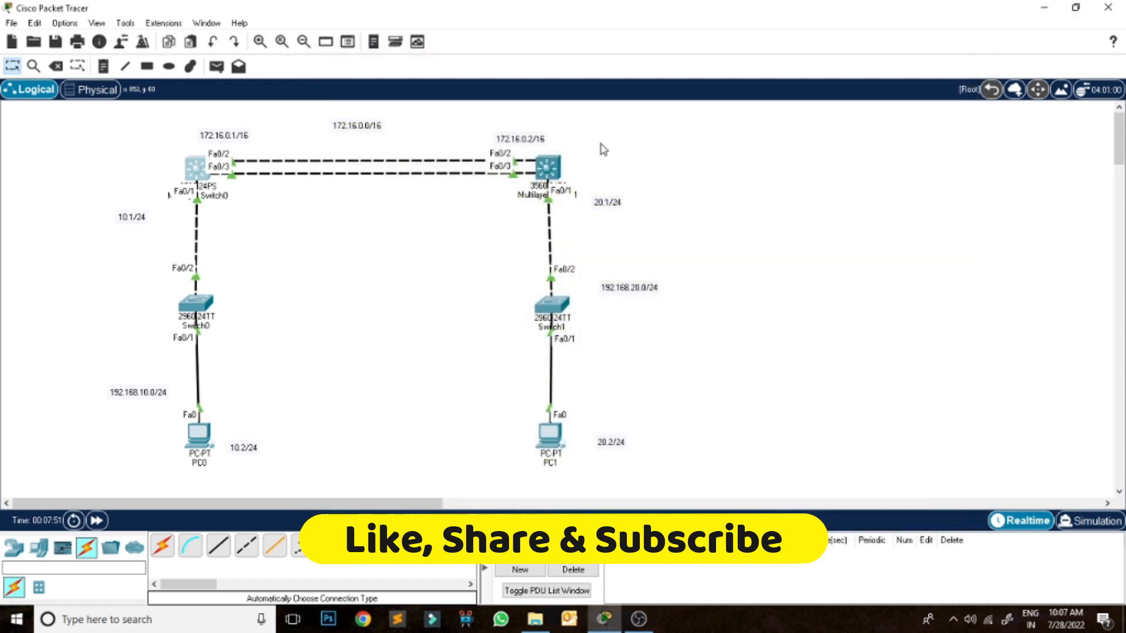
Step: Open the command line of Multilayer Switch1 in a widened window, keeping its side of the topology in view
click(550, 168)
drag(558, 68, 860, 60)
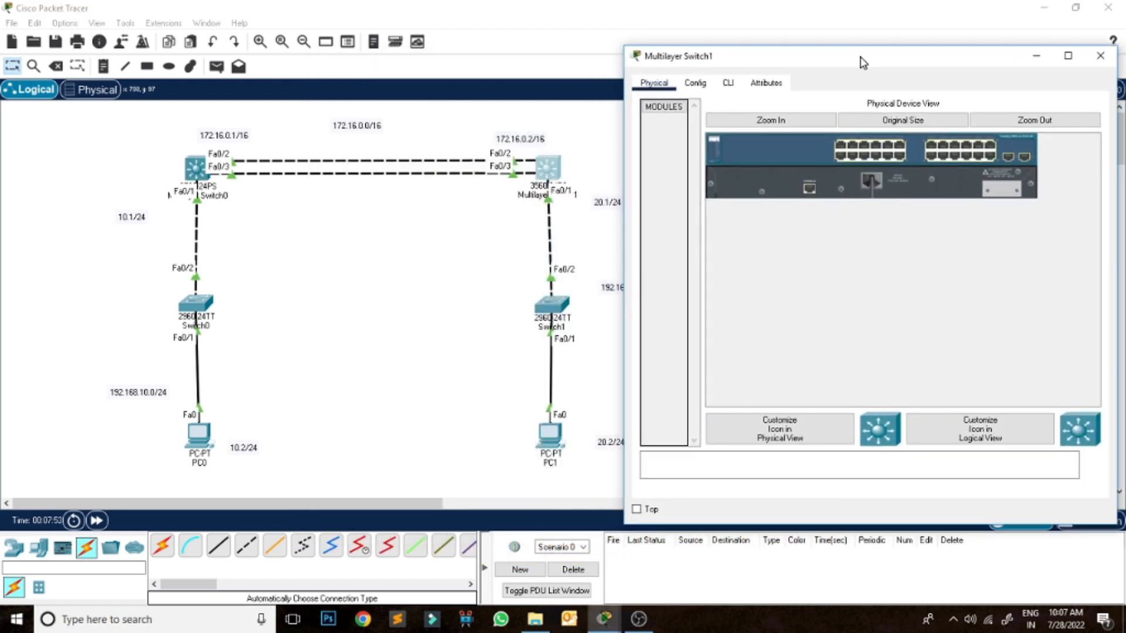
drag(309, 503, 398, 510)
click(298, 169)
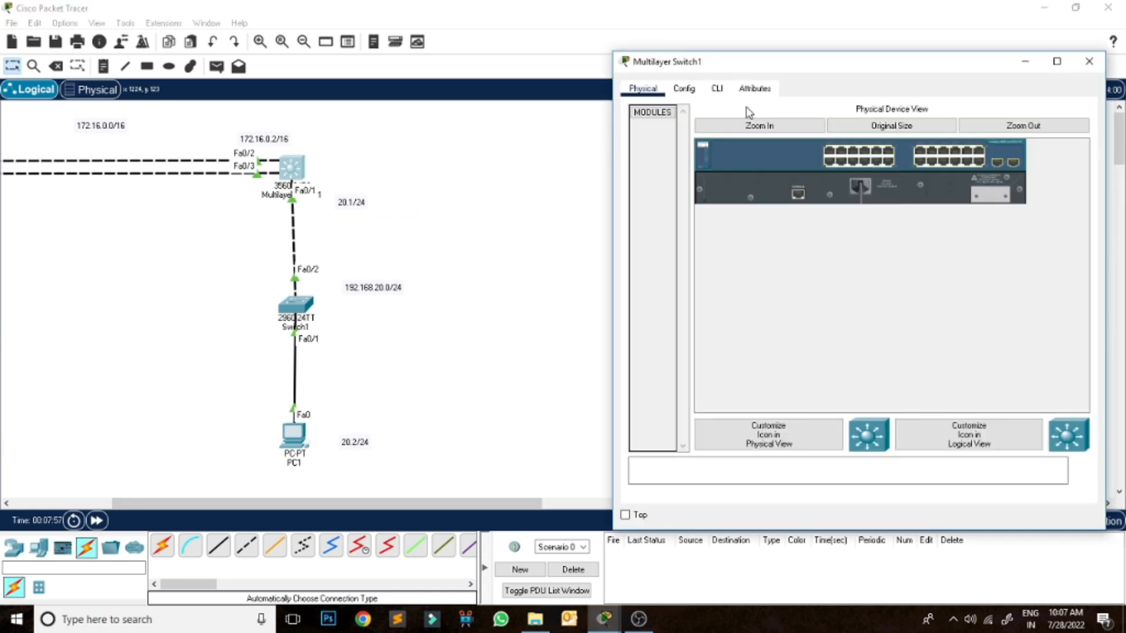
drag(760, 66, 580, 63)
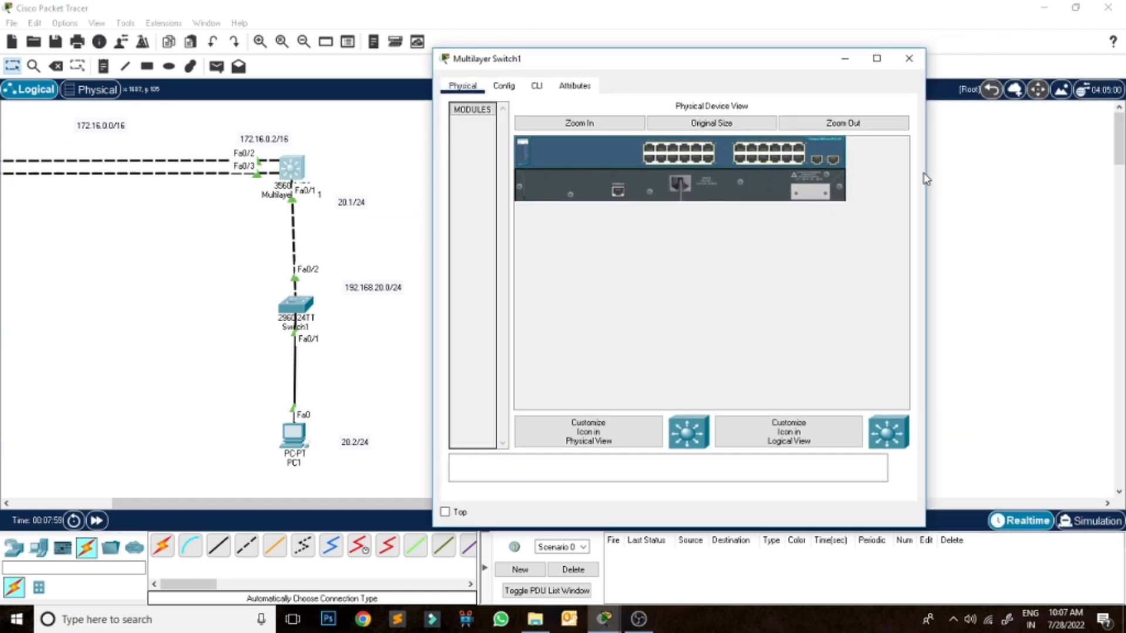
drag(929, 172, 1117, 171)
click(537, 86)
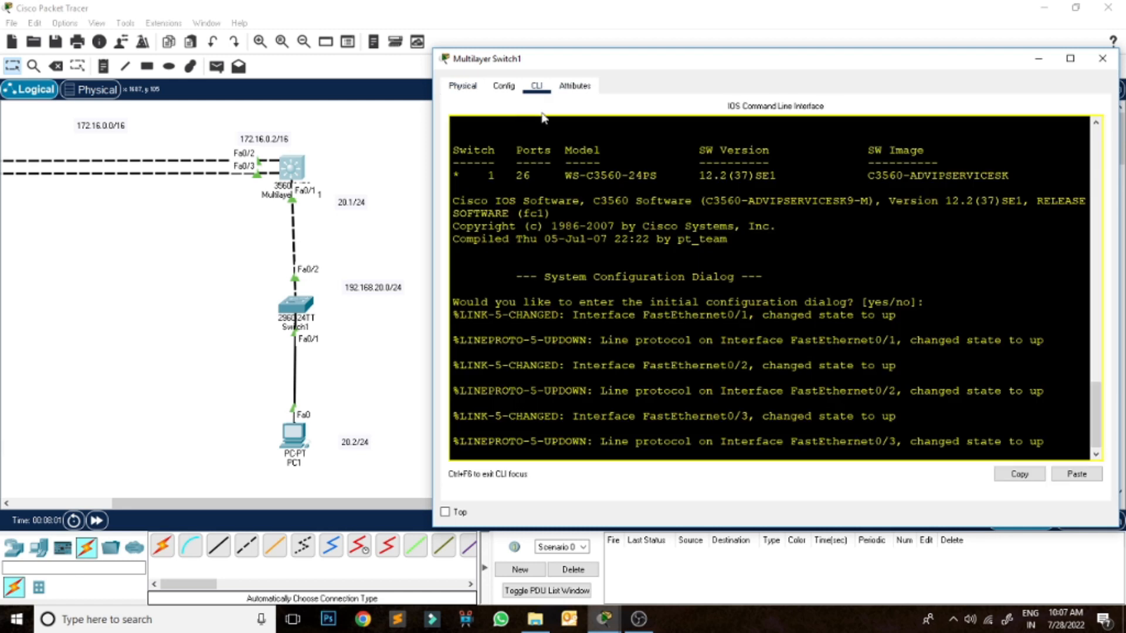
Step: Decline the initial configuration dialog on Multilayer Switch1 and bring up the user prompt
key(Return)
key(Return)
key(Return)
key(Return)
text(n)
key(Return)
key(Return)
key(Return)
key(Return)
key(Return)
Step: Enter privileged mode and global configuration mode on Multilayer Switch1
text(en)
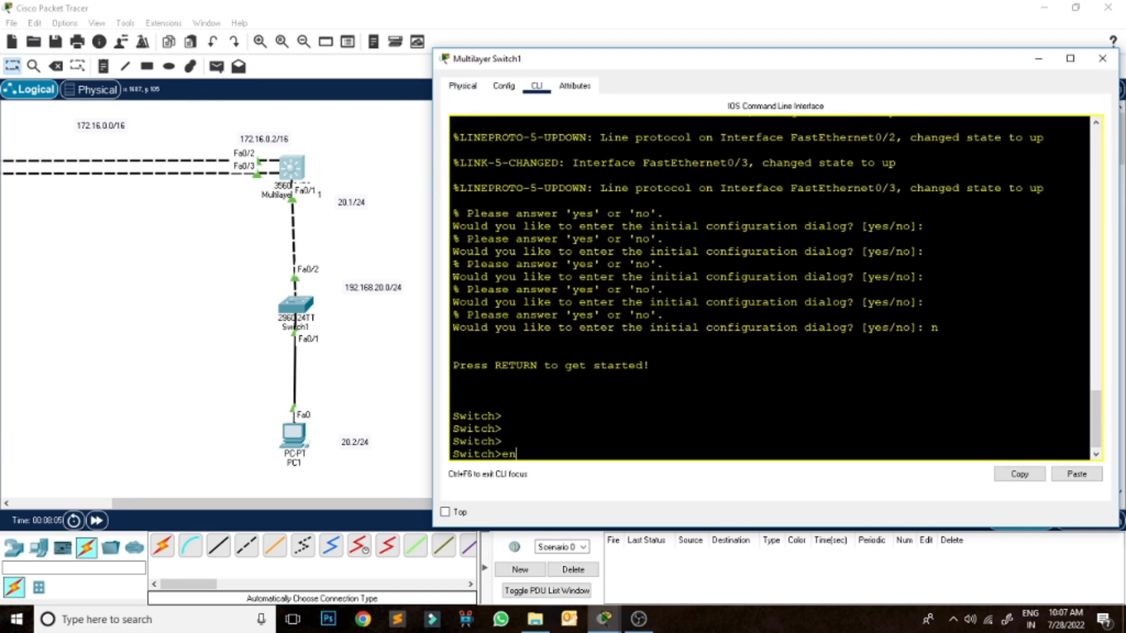
key(Return)
key(Return)
key(Return)
text(t)
key(Return)
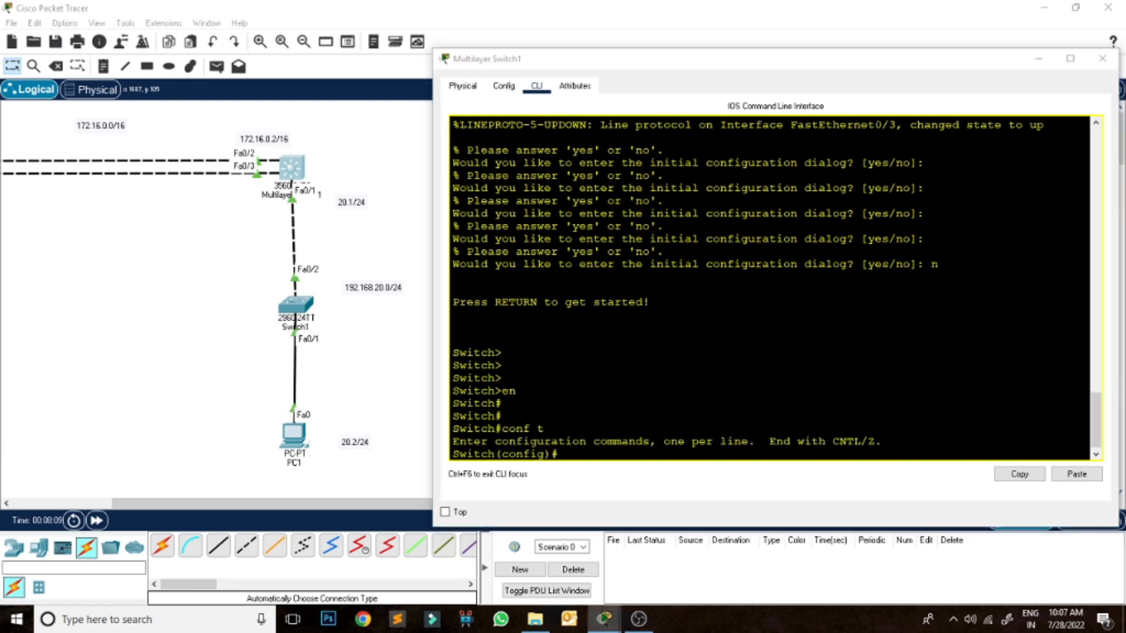
Step: Set the hostname of Multilayer Switch1 to SW2
click(559, 455)
text(hos)
key(Tab)
text(SW2)
key(Return)
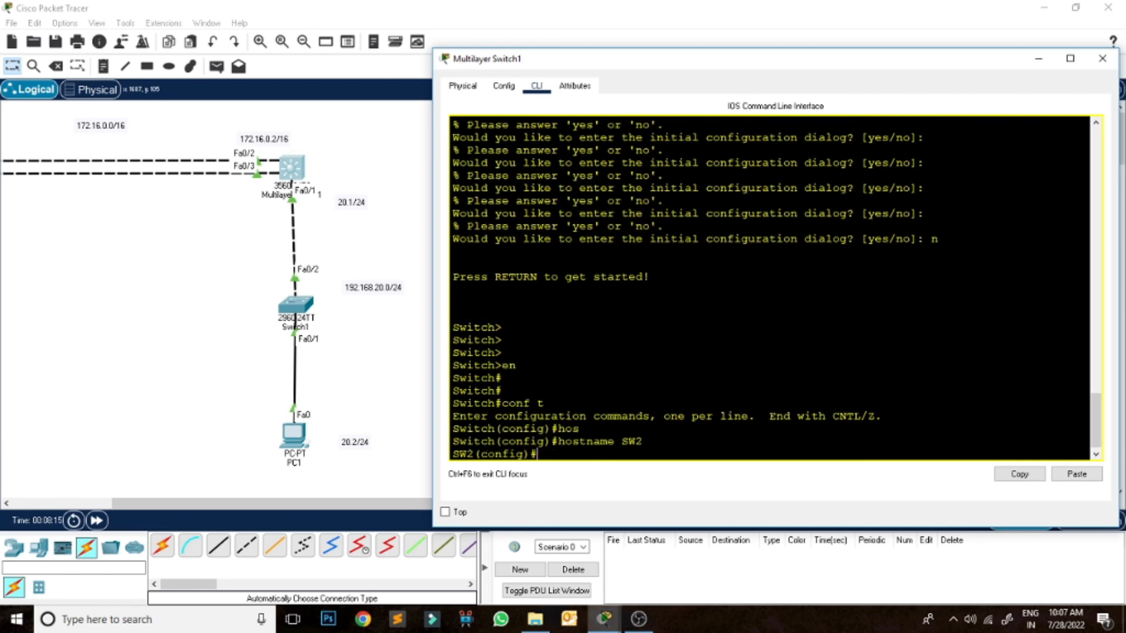
Step: Select interface f0/1 on SW2 and turn it into a routed port with no switchport
text(int f0/1)
key(Return)
text(no swi)
key(Tab)
key(Return)
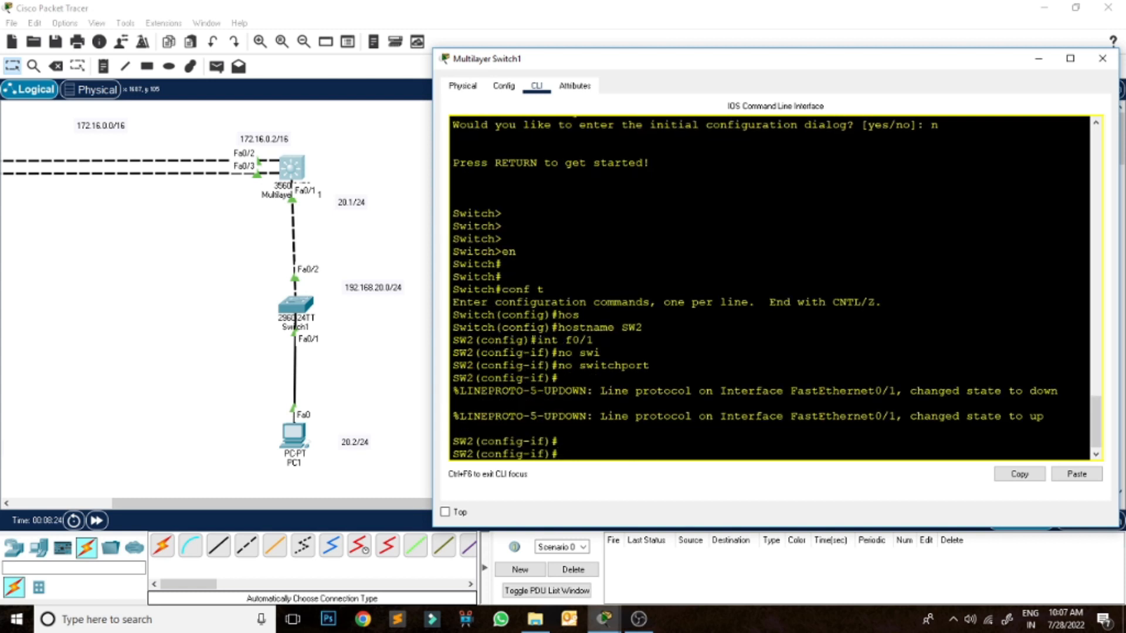
Step: Assign IP address 192.168.20.1 with mask 255.255.255.0 to f0/1 on SW2 and return to global configuration mode
text(ip add)
key(Tab)
text(192.)
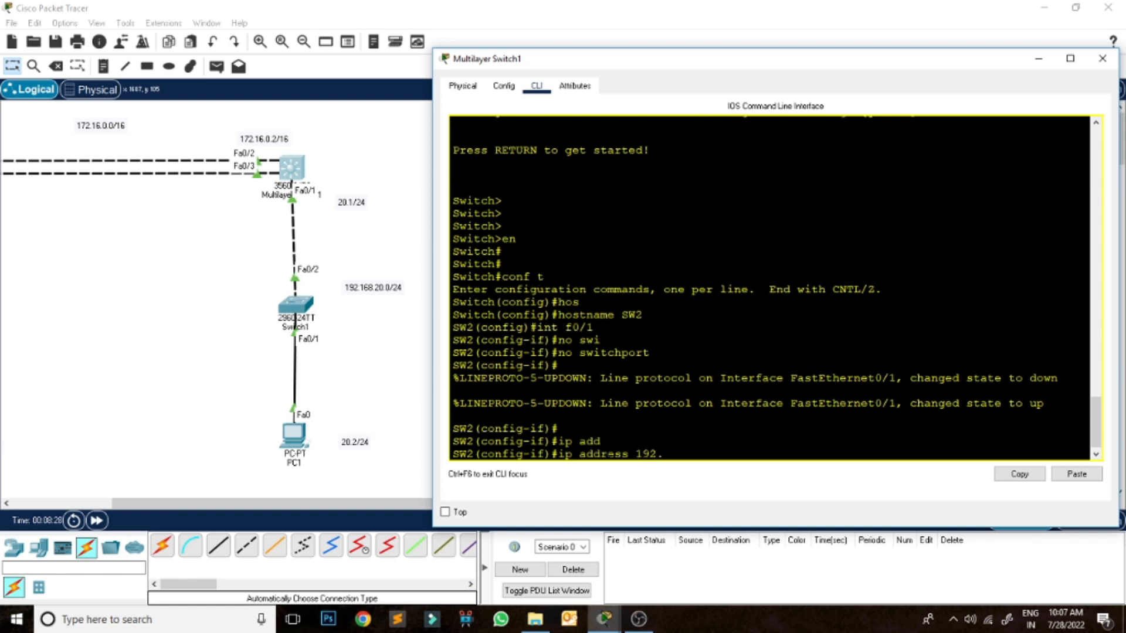
text(168.20.1 255.255.2555.0)
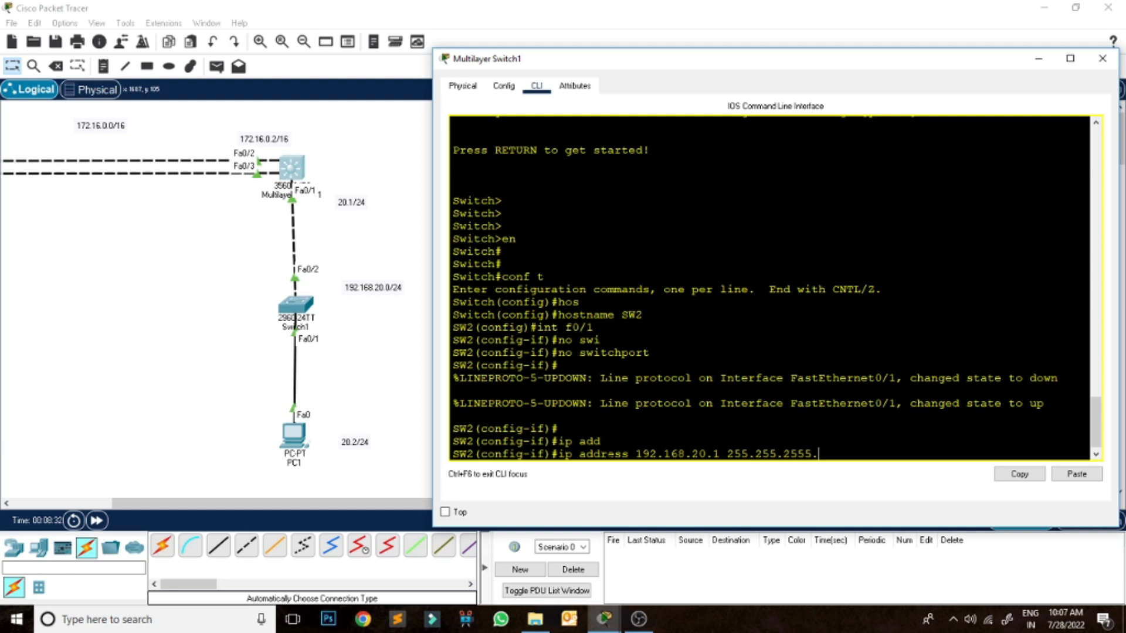
key(Return)
key(Up)
key(Left)
key(BackSpace)
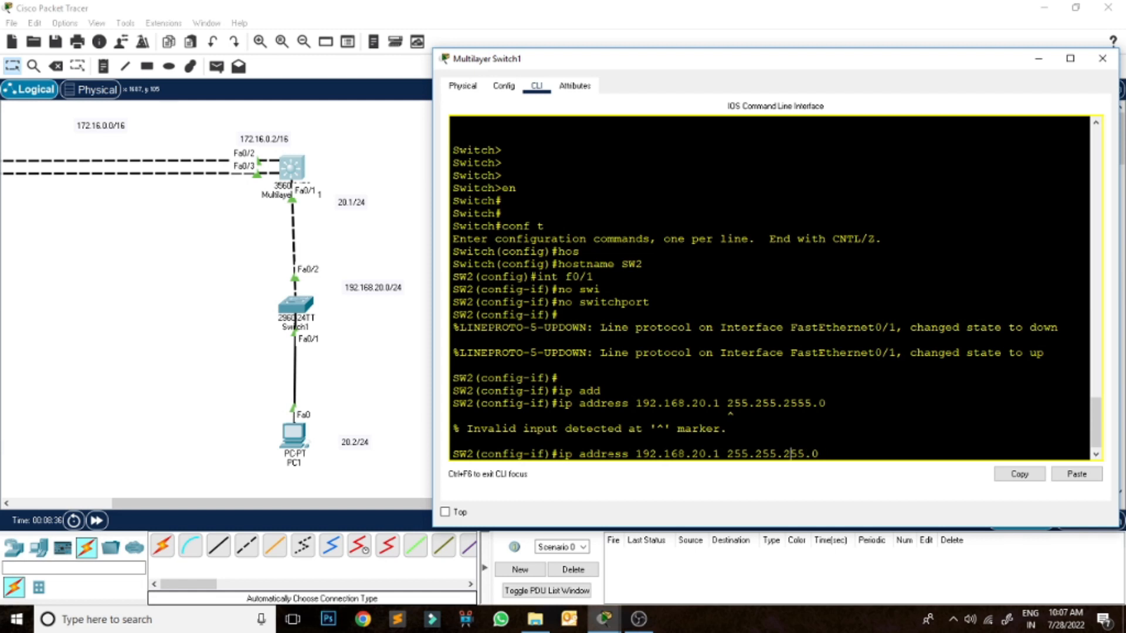
key(Return)
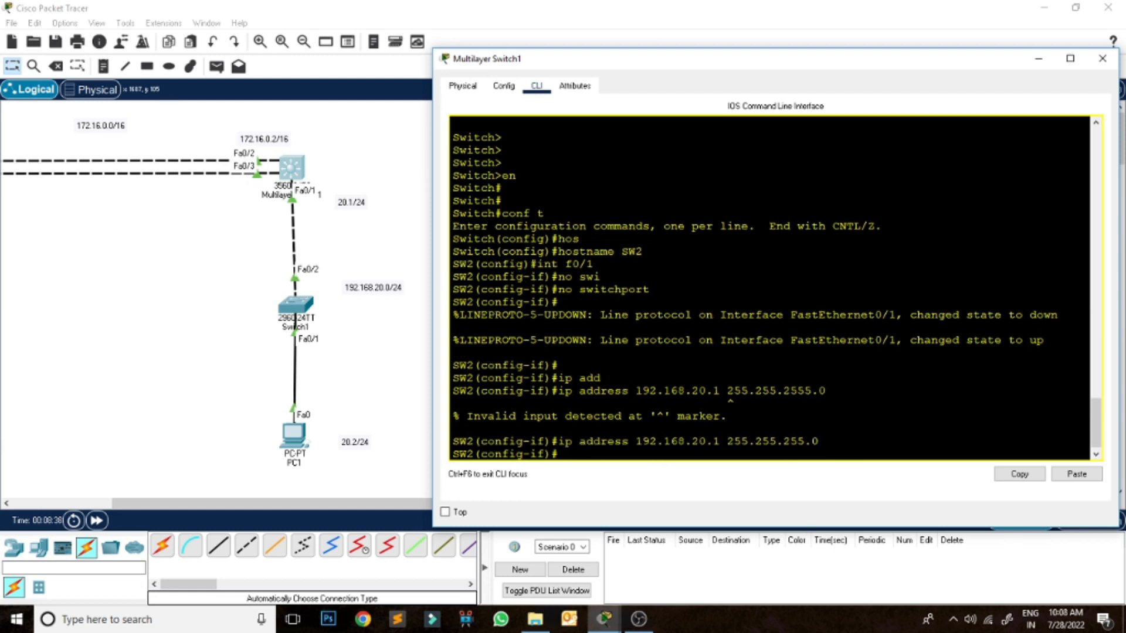
text(exi)
key(Return)
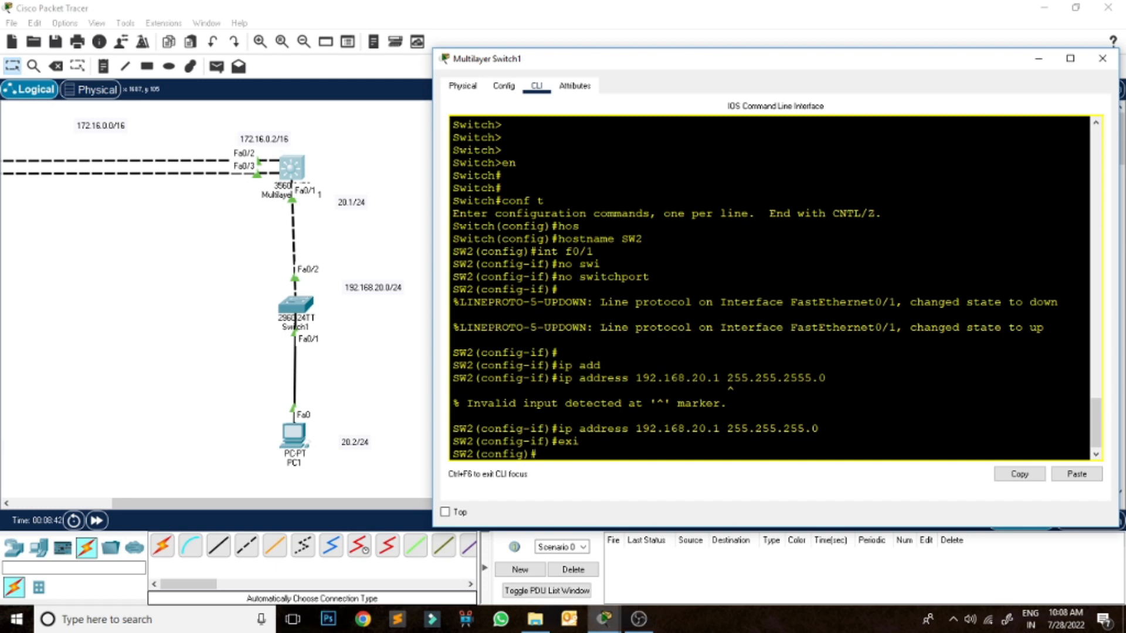
Step: Create port-channel interface 1 on SW2 and make it a layer 3 interface with no switchport
text(int pi)
key(Tab)
text(o)
key(Tab)
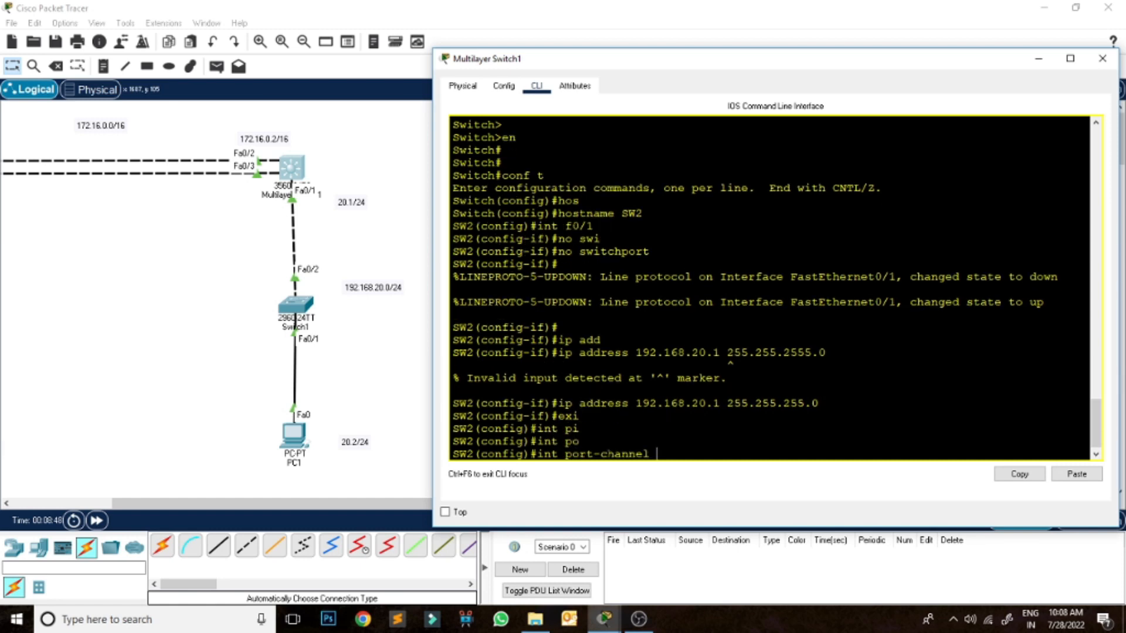
text(1)
key(Return)
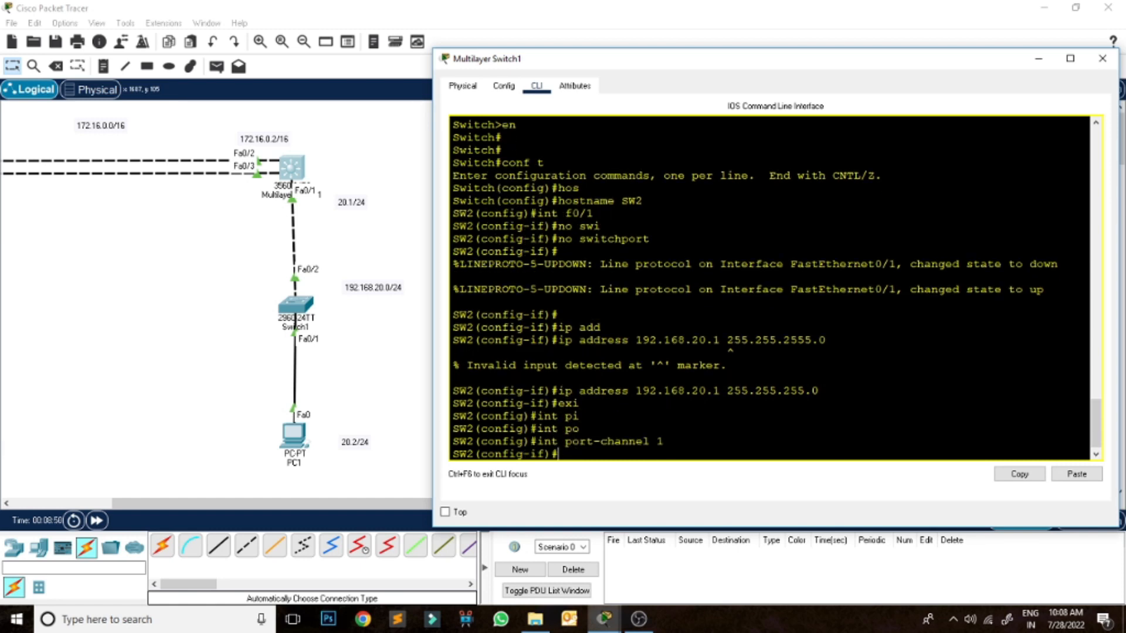
text(no swi)
key(Tab)
key(Return)
Step: Assign IP address 172.16.0.2 with mask 255.255.0.0 to port-channel 1 on SW2 and return to global configuration mode
text(ip add)
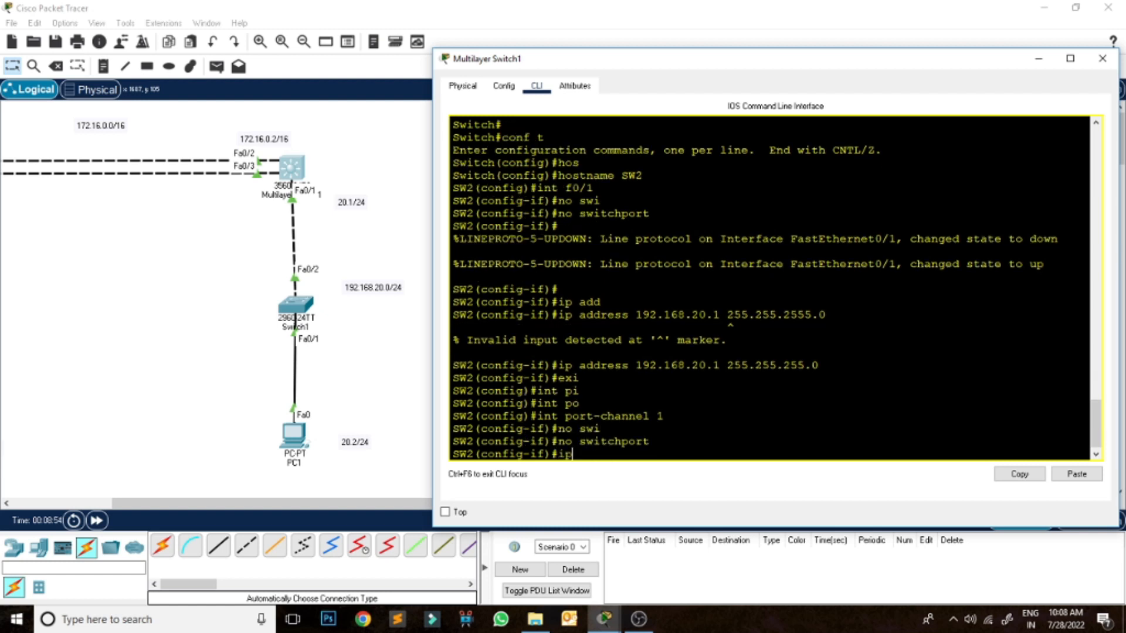
key(Tab)
text(192.1)
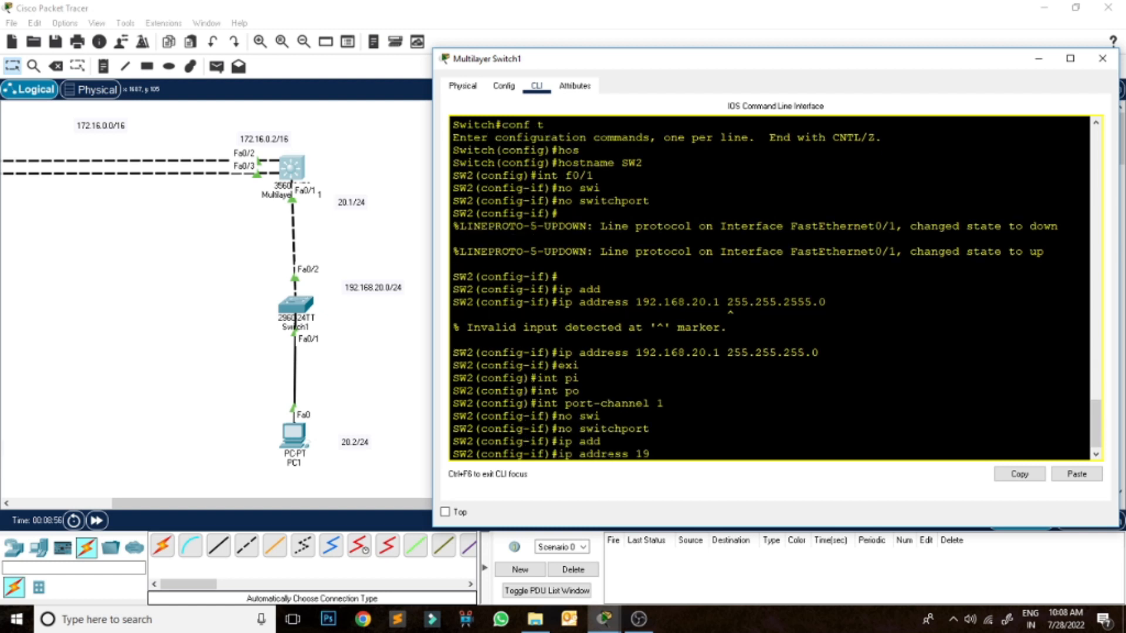
key(BackSpace)
key(BackSpace)
key(BackSpace)
key(BackSpace)
text(72.16.0.2 255.255.0.0)
key(Return)
text(exit)
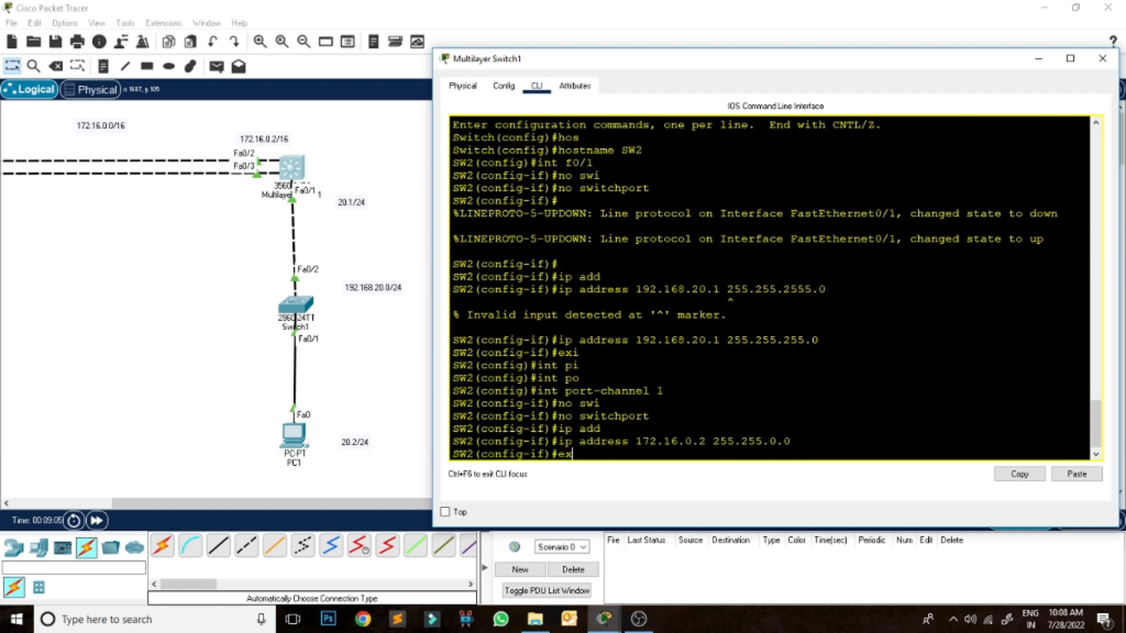
key(Return)
key(Return)
key(Return)
key(Return)
key(Return)
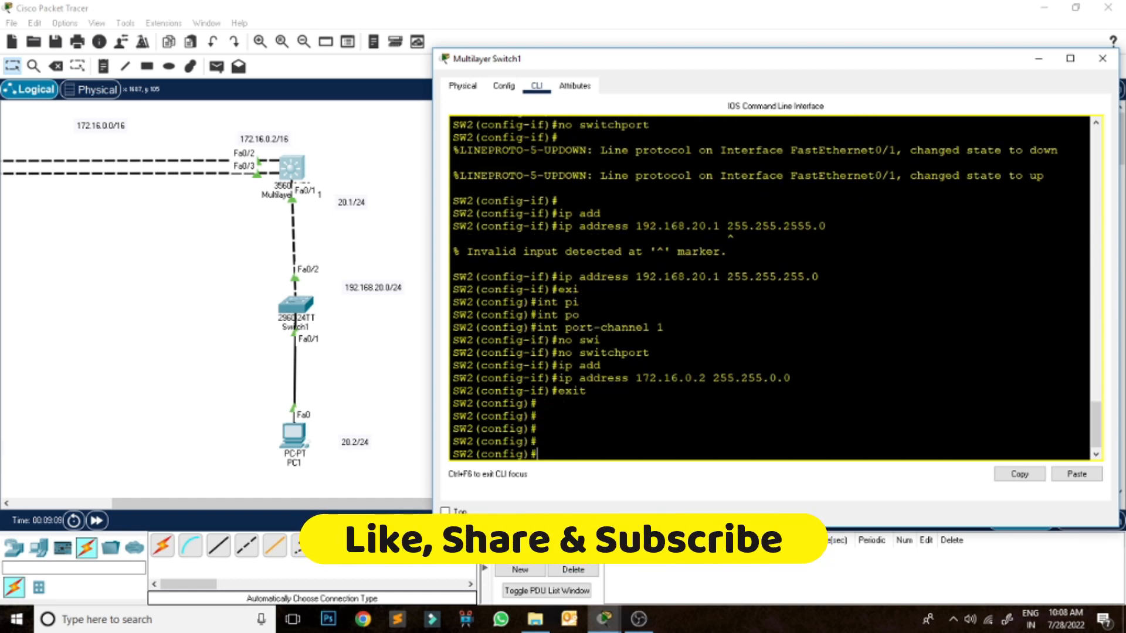
Step: Select the interface range f0/2-3 on SW2 and turn both ports into routed ports with no switchport
text(int)
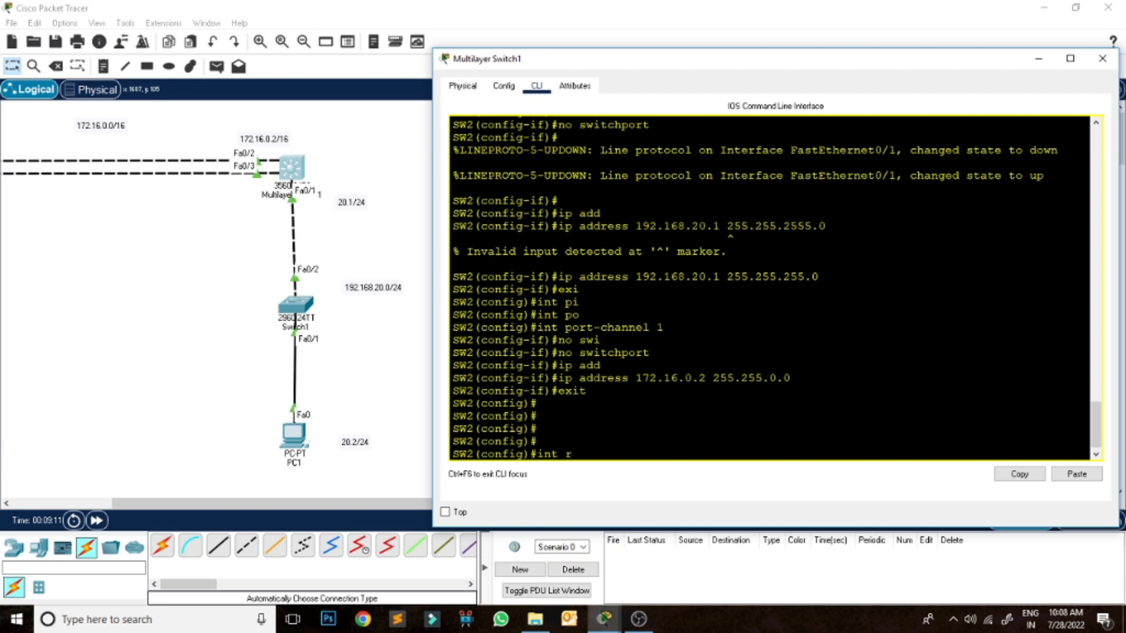
text( r)
key(Tab)
text(f0/)
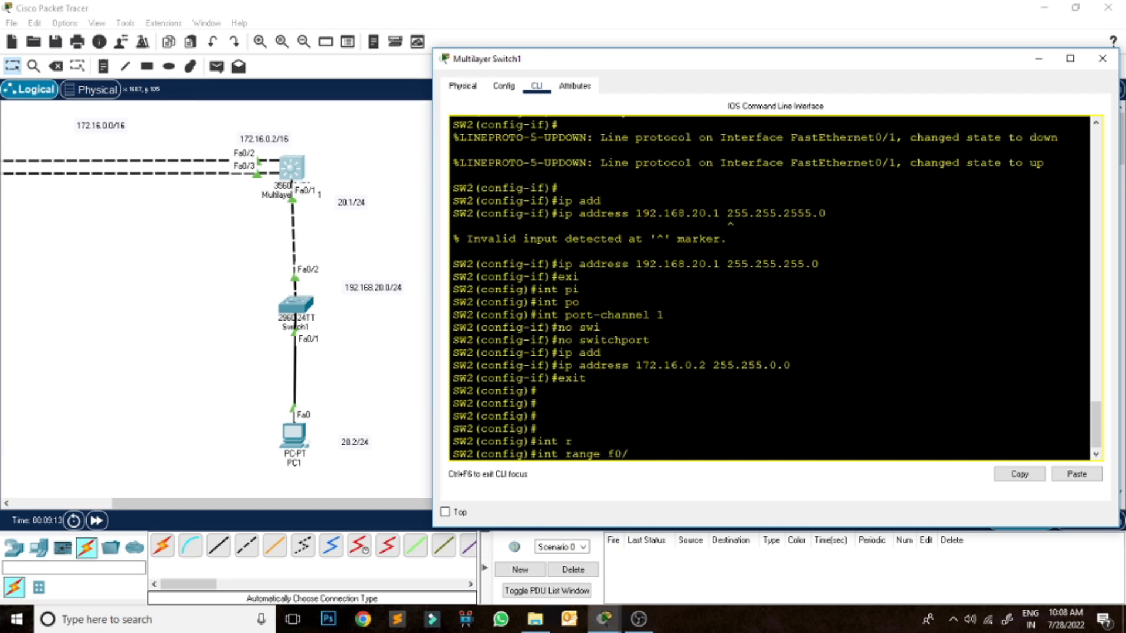
text(2-3)
key(Return)
text(no swi)
key(Tab)
key(Return)
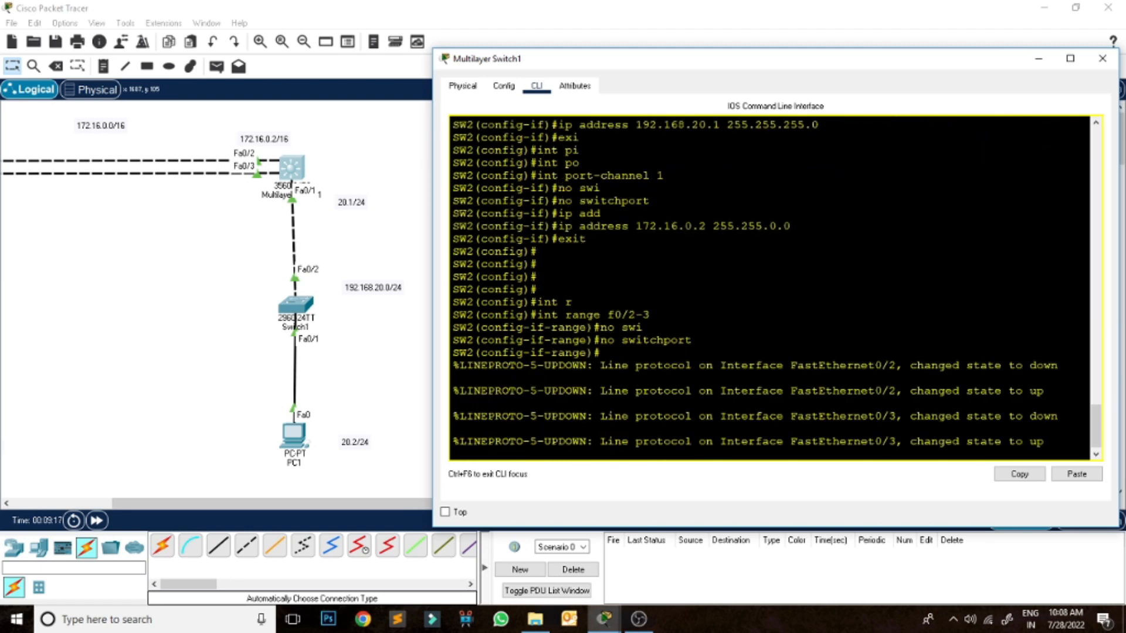
key(Return)
Step: Assign SW2's f0/2-3 ports to channel group 1 in LACP passive mode
text(chan)
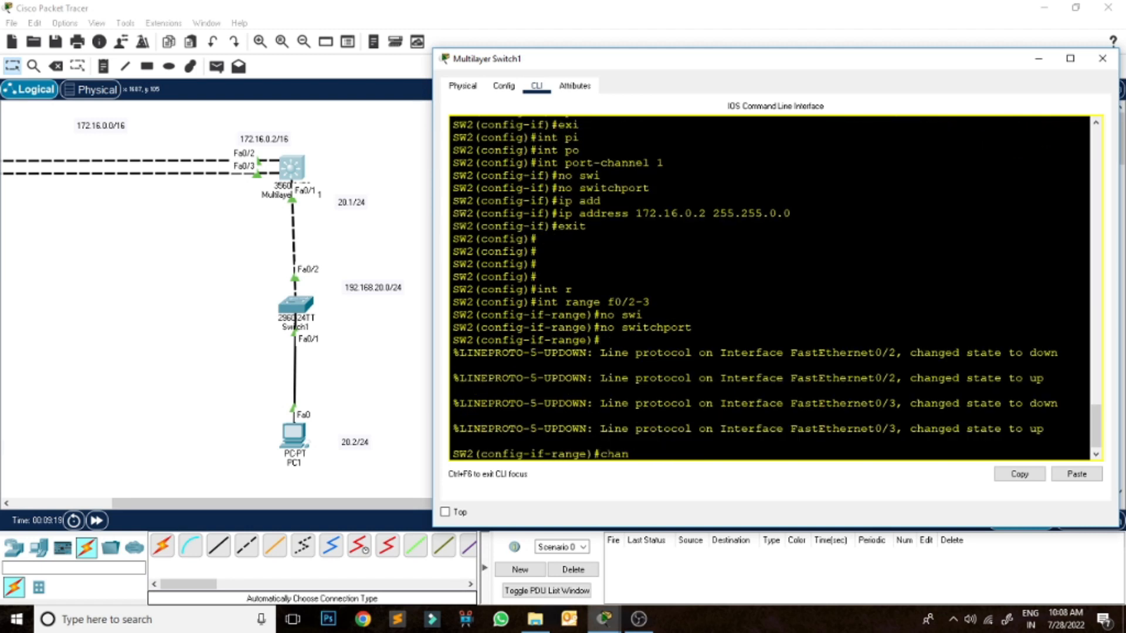
text(e)
key(BackSpace)
text(nel-grou)
key(Tab)
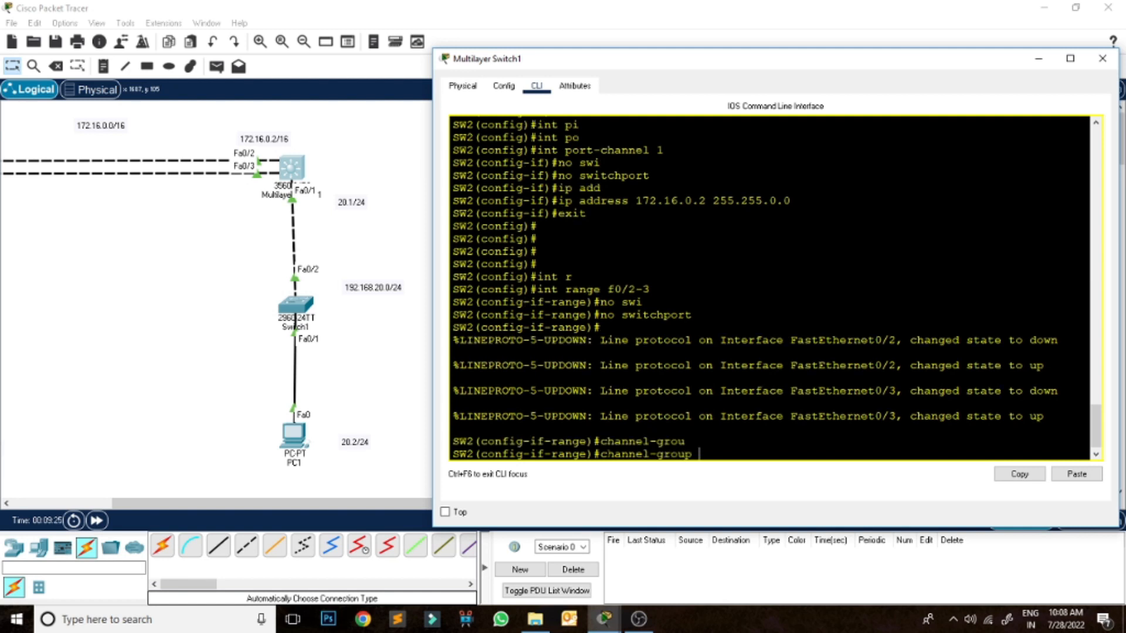
text(1 mo)
key(Tab)
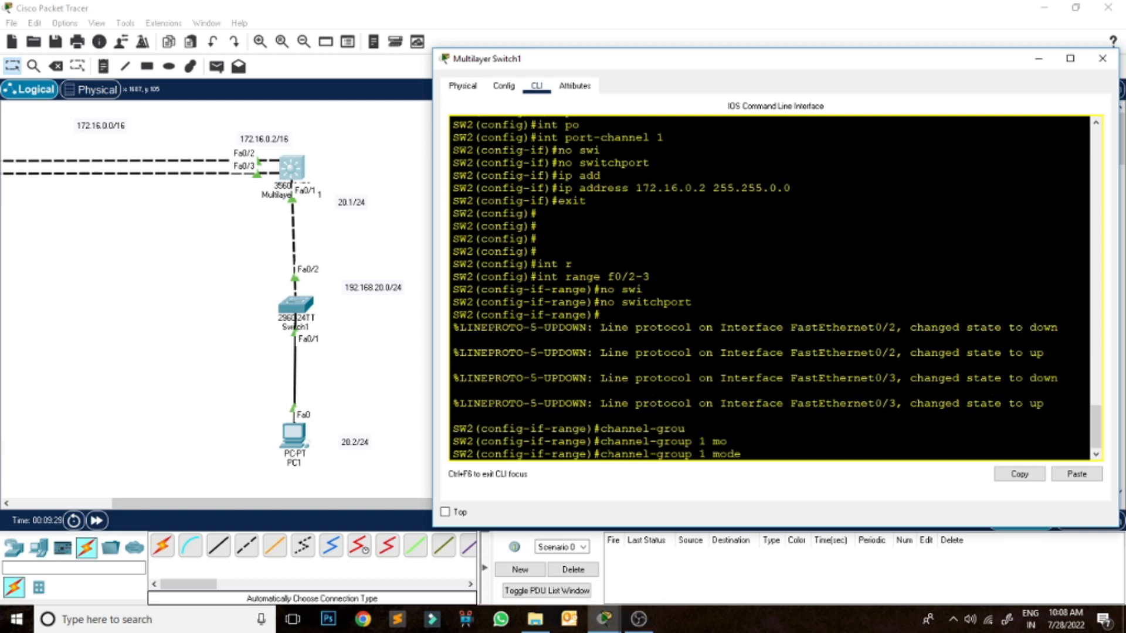
text(pas)
key(Tab)
key(Return)
key(Return)
key(Return)
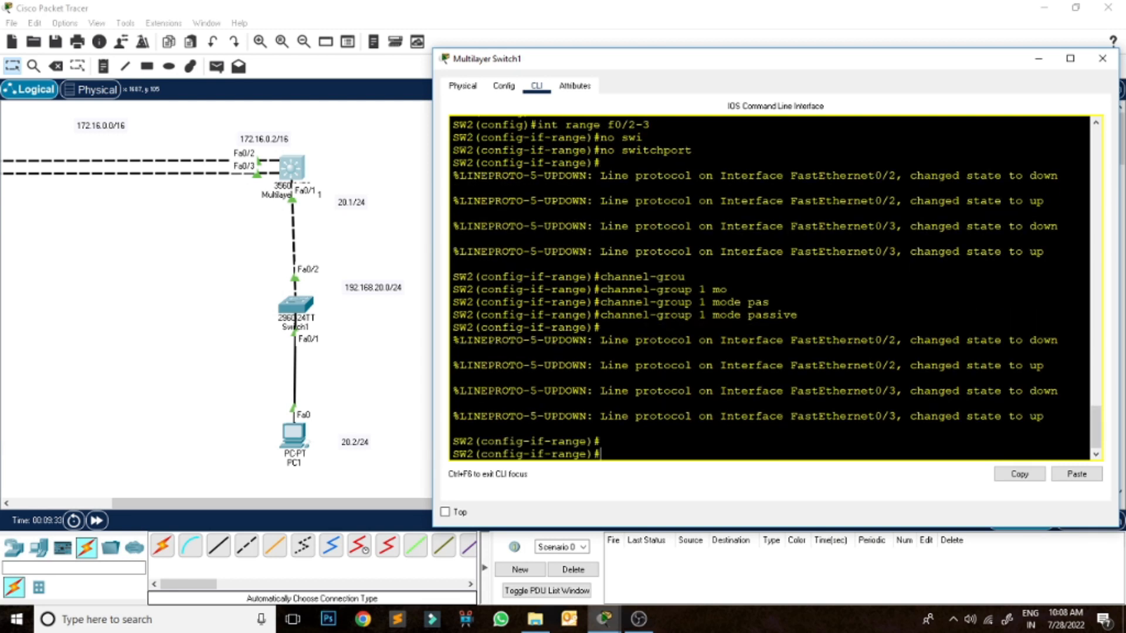
Step: Leave interface range and global configuration on SW2 to return to privileged EXEC mode
text(exit)
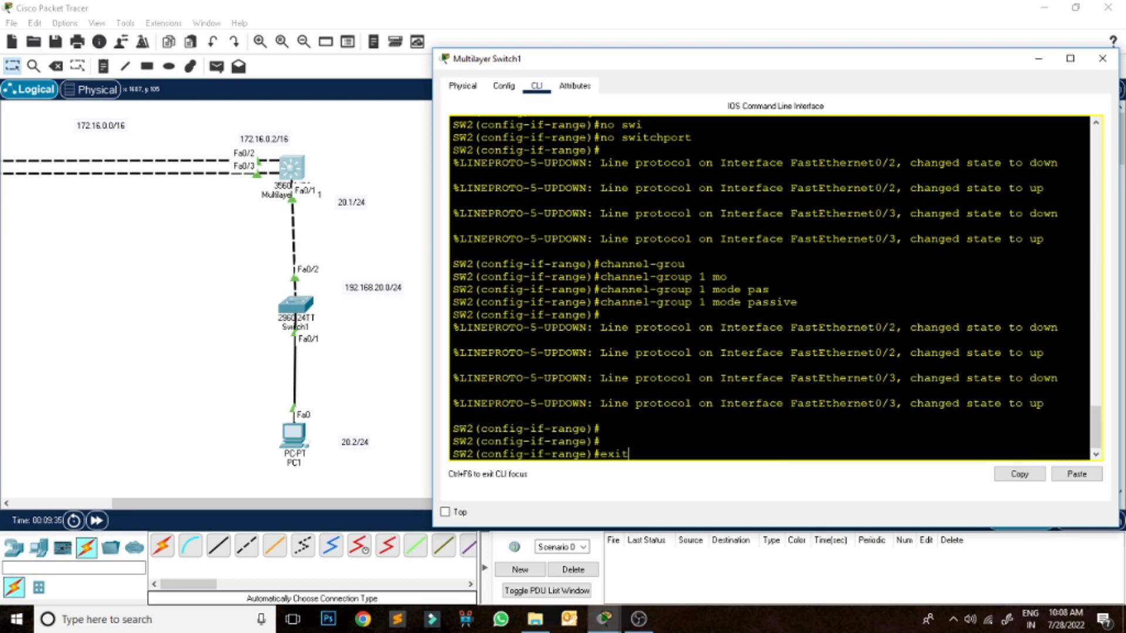
key(Return)
key(Return)
key(Return)
key(Return)
key(Return)
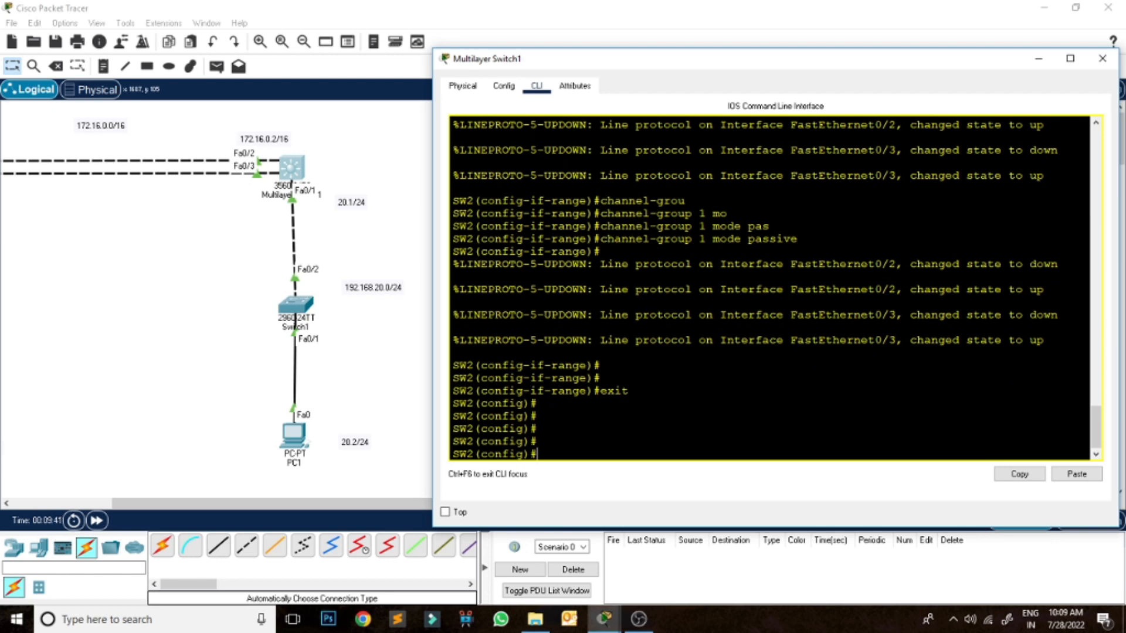
text(exit)
key(Return)
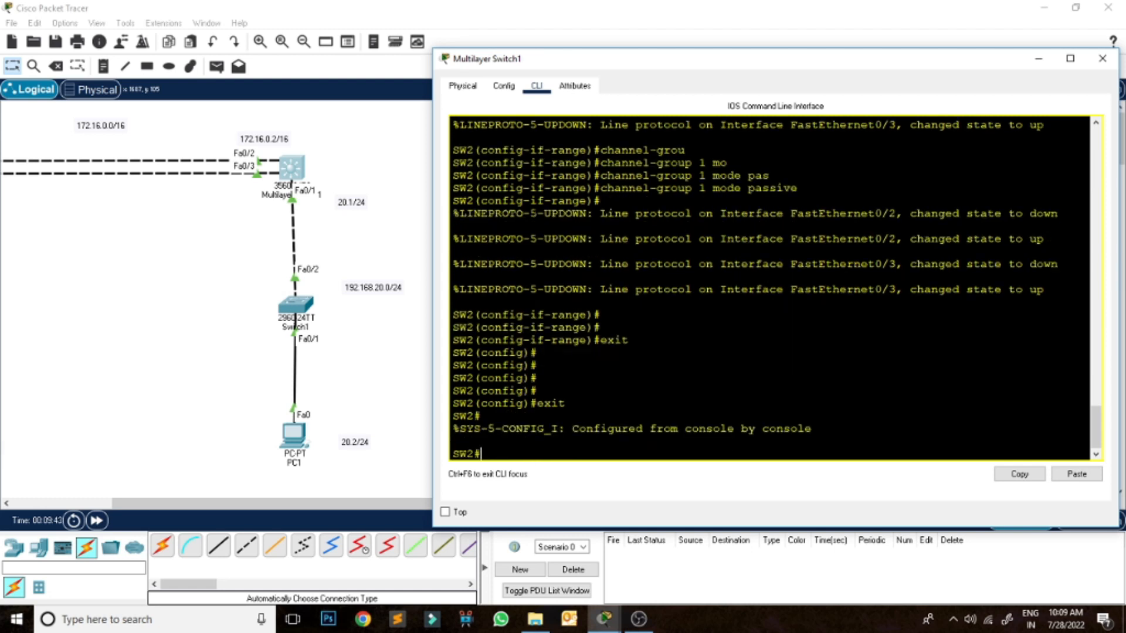
key(Return)
key(Return)
key(Return)
key(Return)
key(Return)
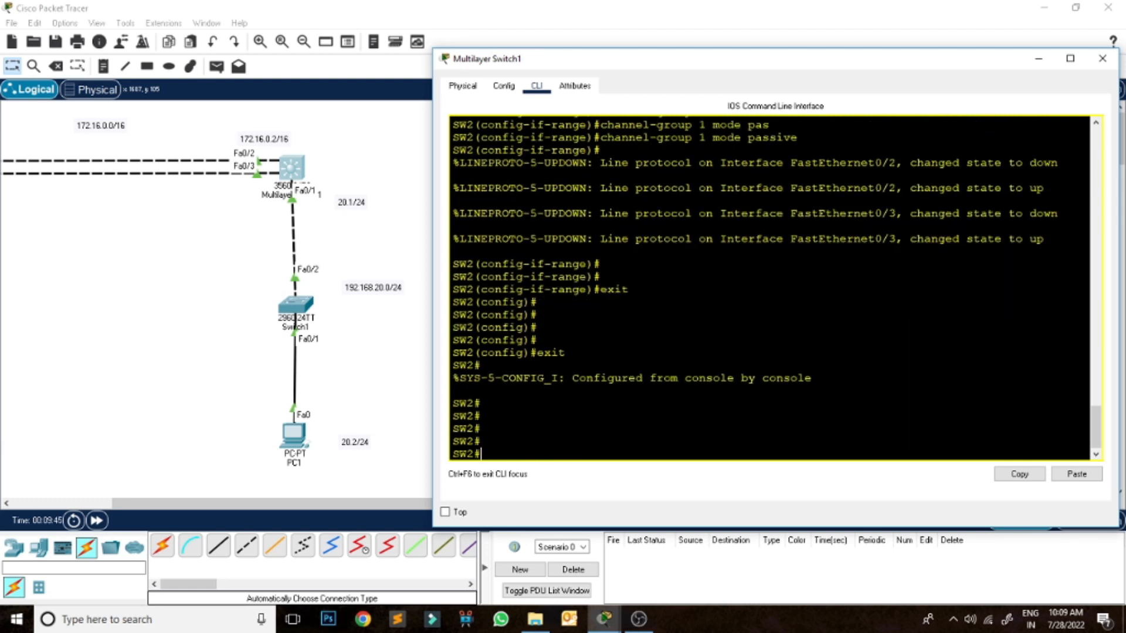
Step: Display the EtherChannel summary on SW2, check the protocol and bundled ports, and close the switch window
text(show etherchannel )
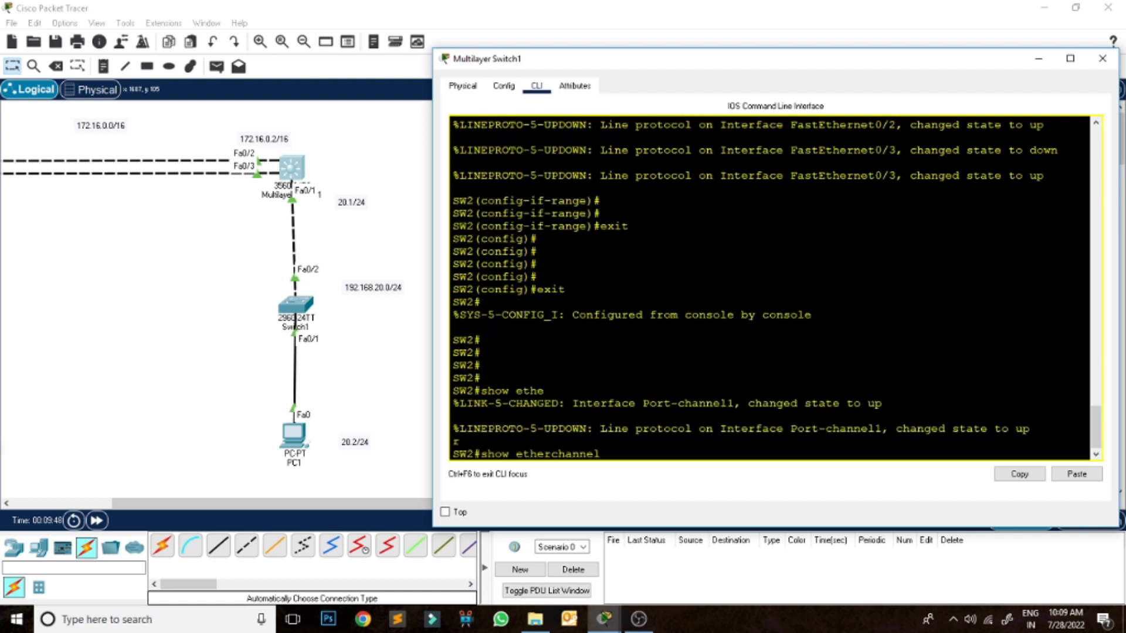
text(sum)
key(Tab)
key(Return)
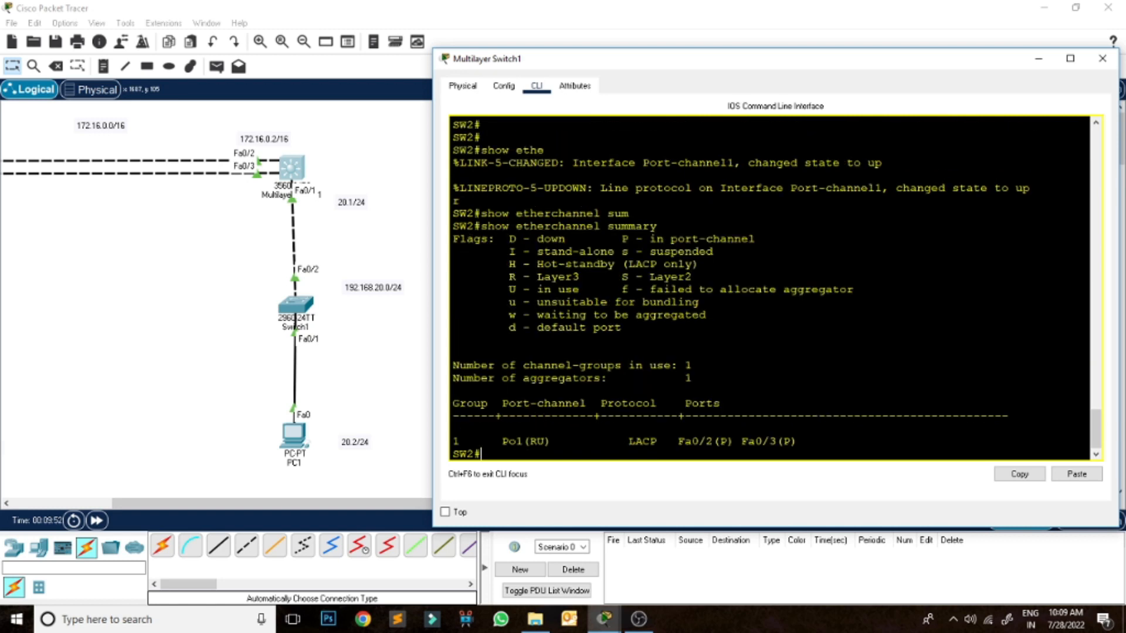
drag(627, 441, 808, 441)
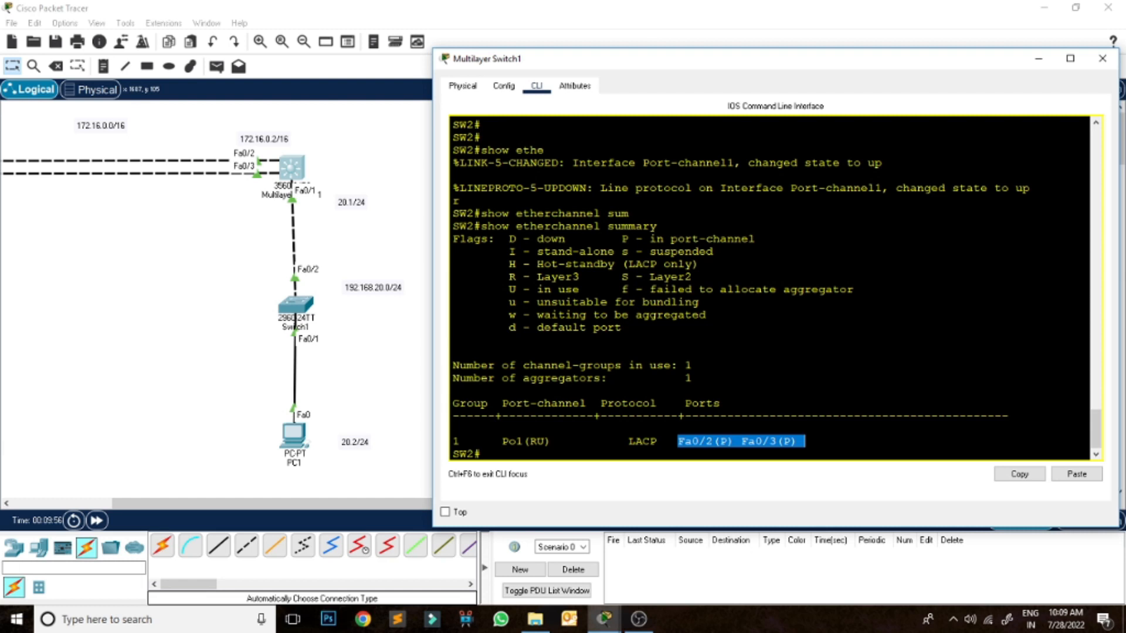
click(1102, 58)
Step: Ping 192.168.10.2 from PC1's command prompt to test connectivity, and close the PC window
drag(316, 503, 237, 509)
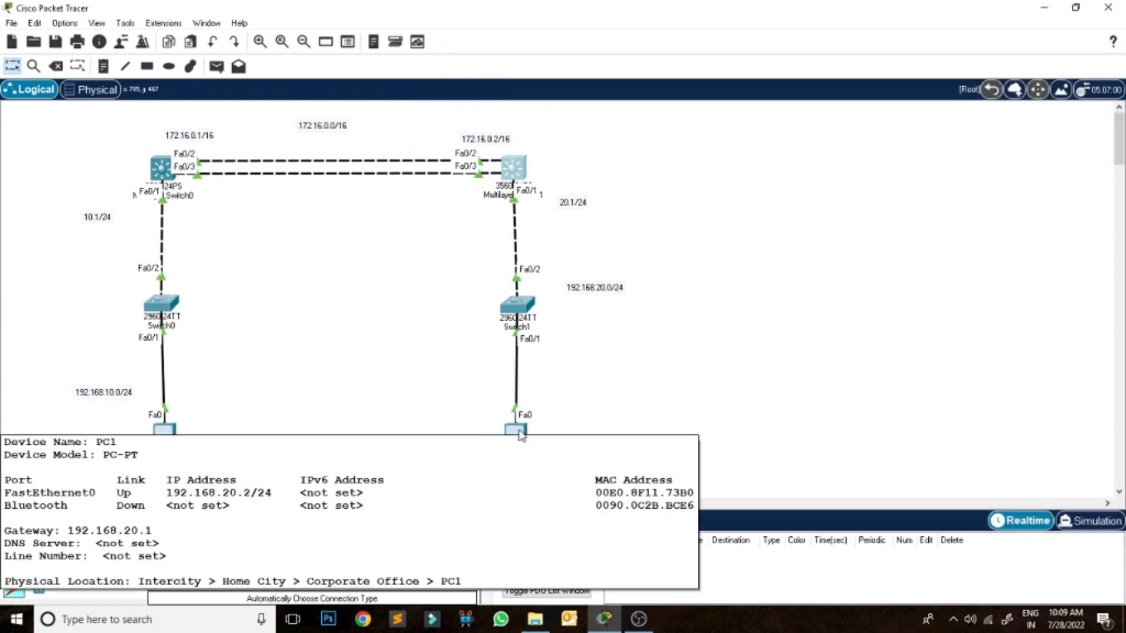
click(519, 435)
click(657, 161)
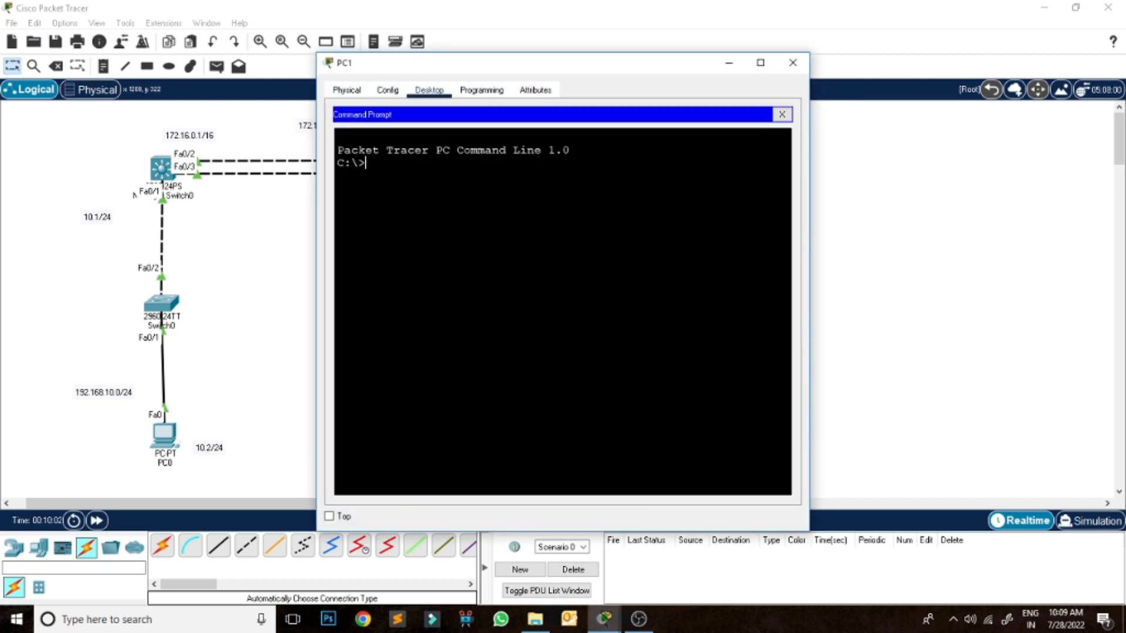
text(ping 192.168.10.2)
key(Return)
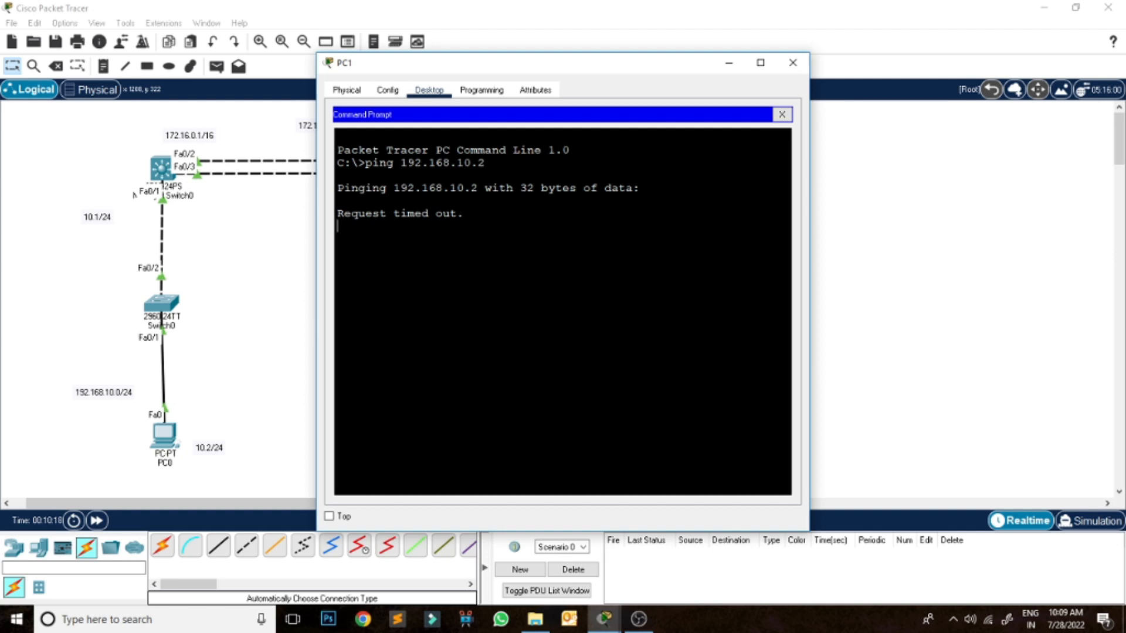
click(793, 63)
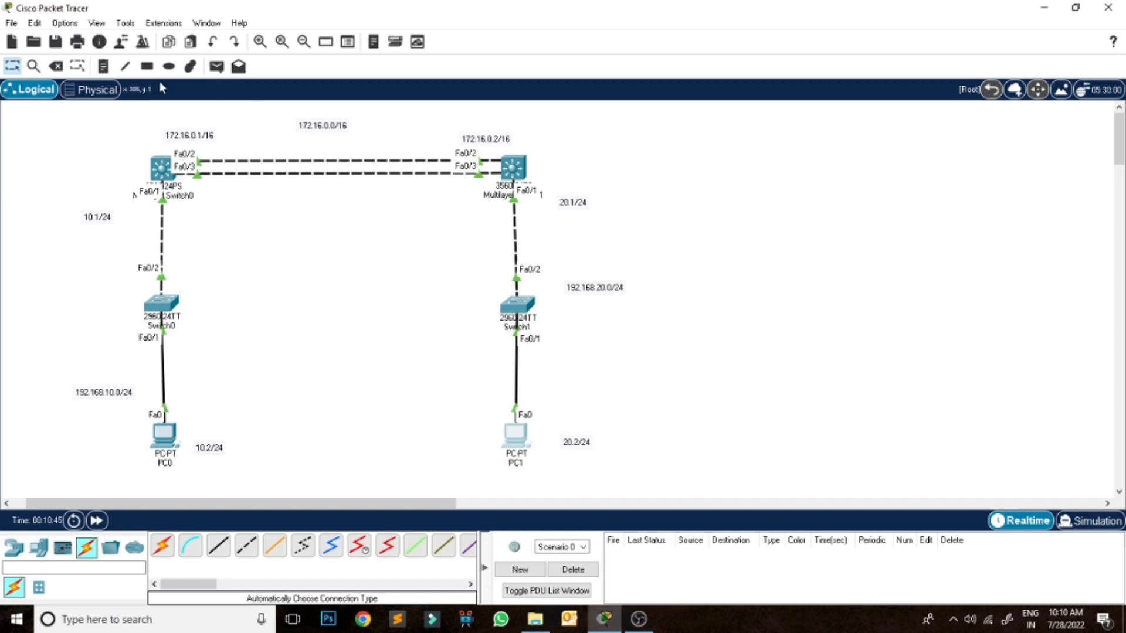
Step: Add the note "OSPF - 600 | Area 0" above the parallel links between the two multilayer switches
click(103, 66)
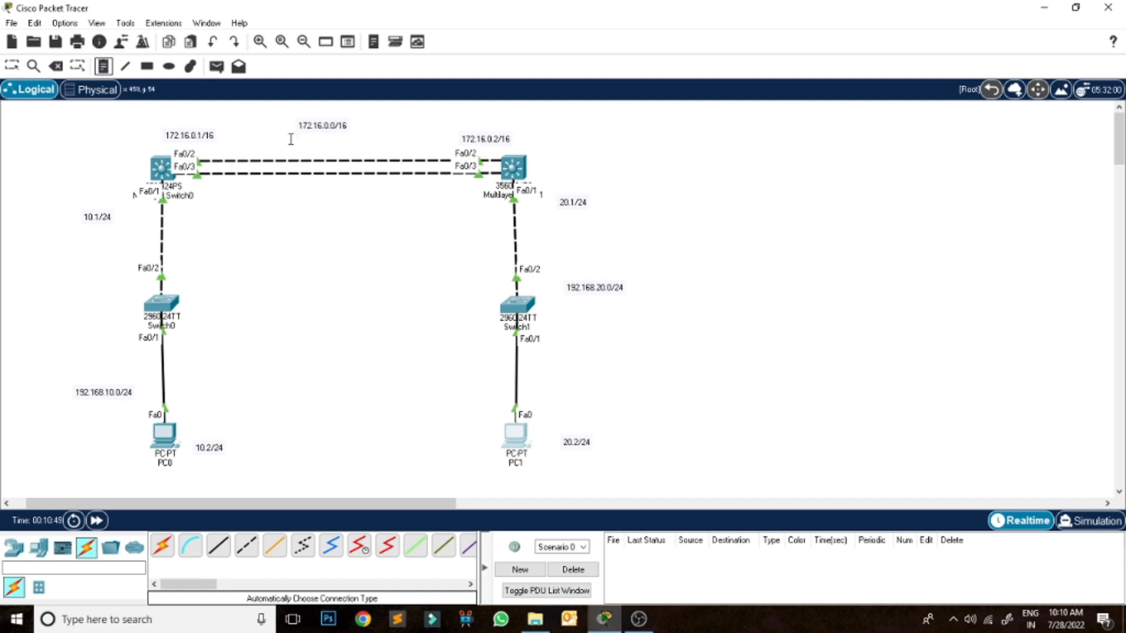
click(290, 139)
text(OSPF)
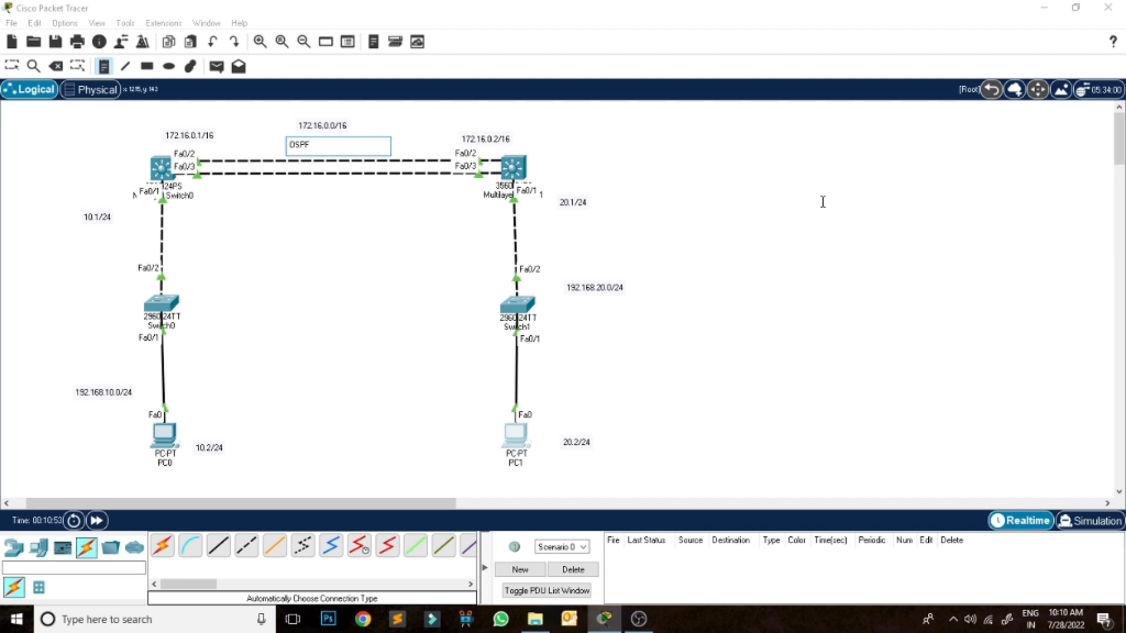
text( - 600 | Area 0)
Step: Add the note "Area 2" above the 192.168.20.0/24 label near Switch1
click(606, 241)
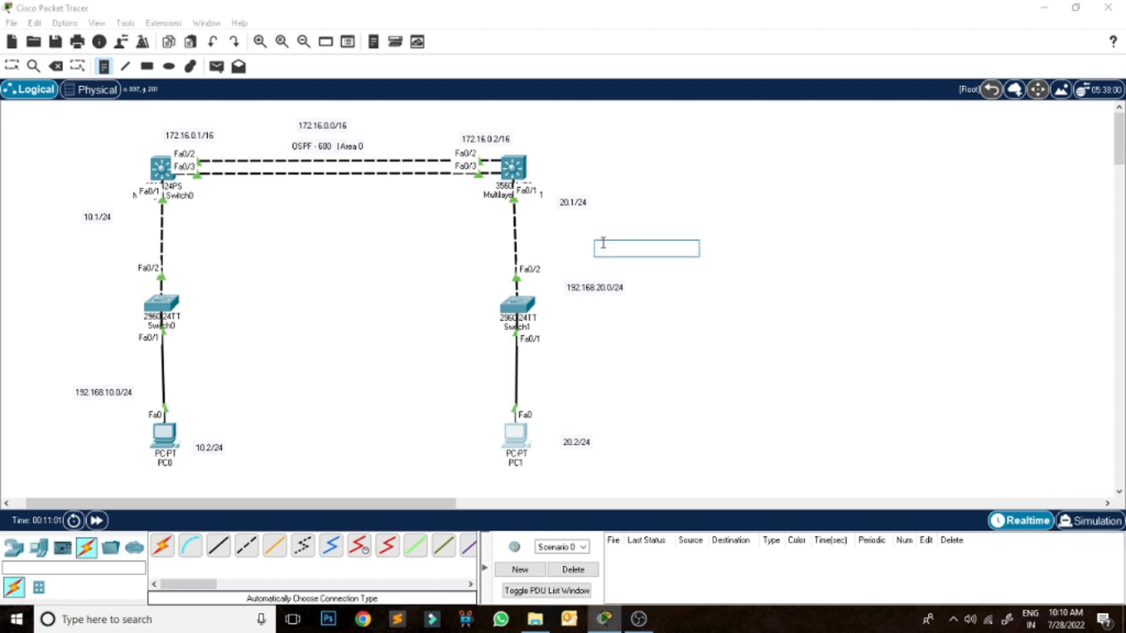
text(Area)
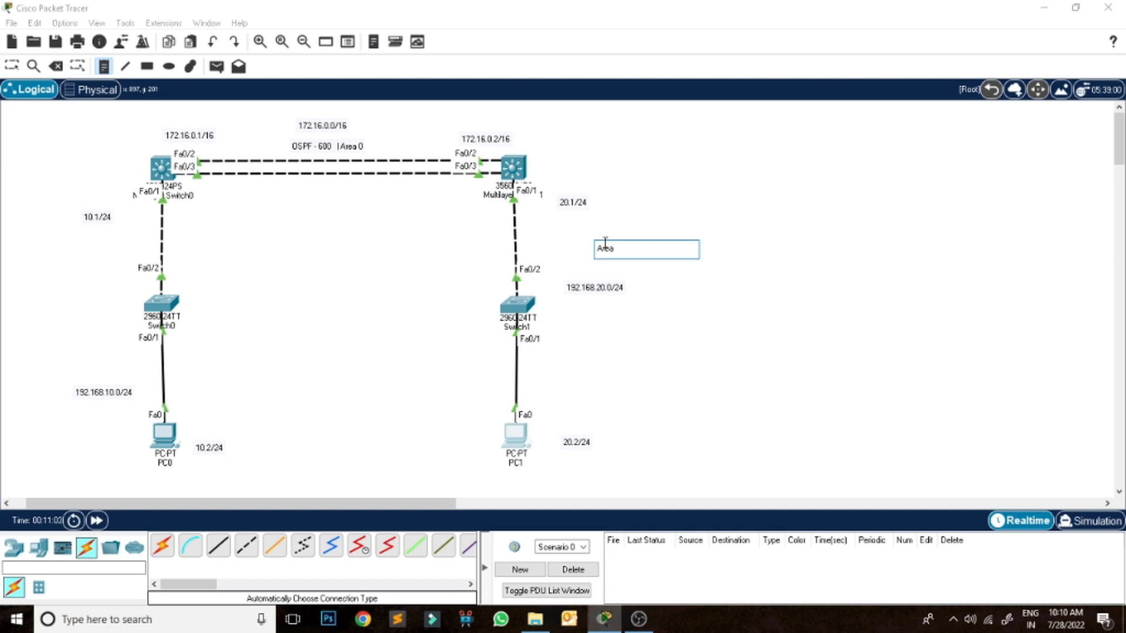
text( 2)
Step: Add the note "Area 1" beside Switch0 and leave note placement
click(61, 283)
text(0Area)
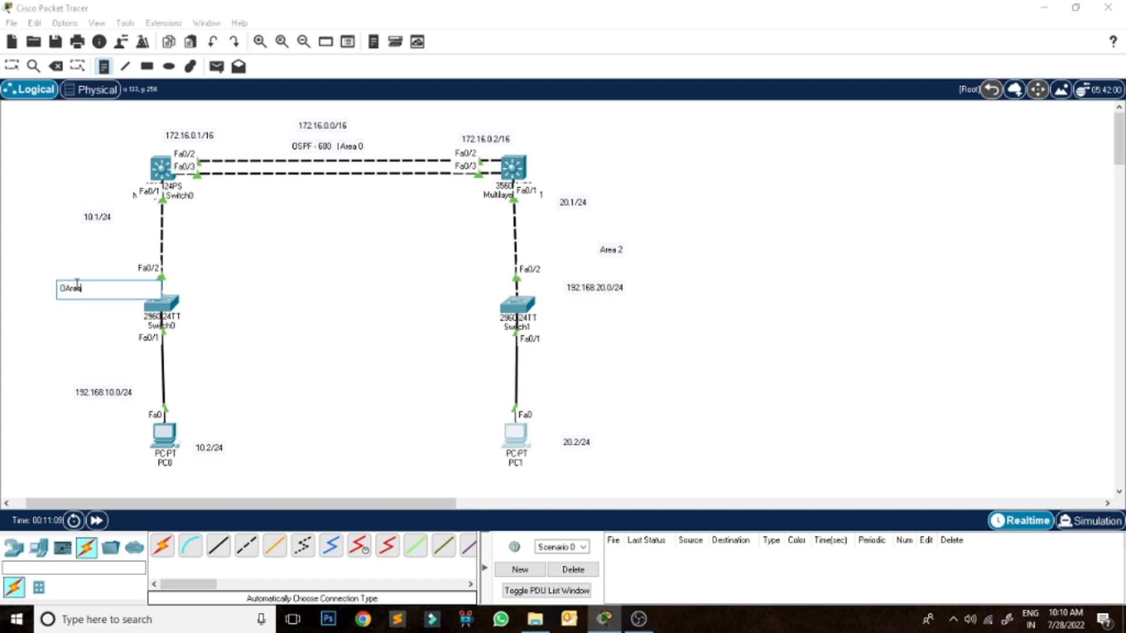
text( 1)
key(Home)
key(Delete)
click(65, 183)
key(Escape)
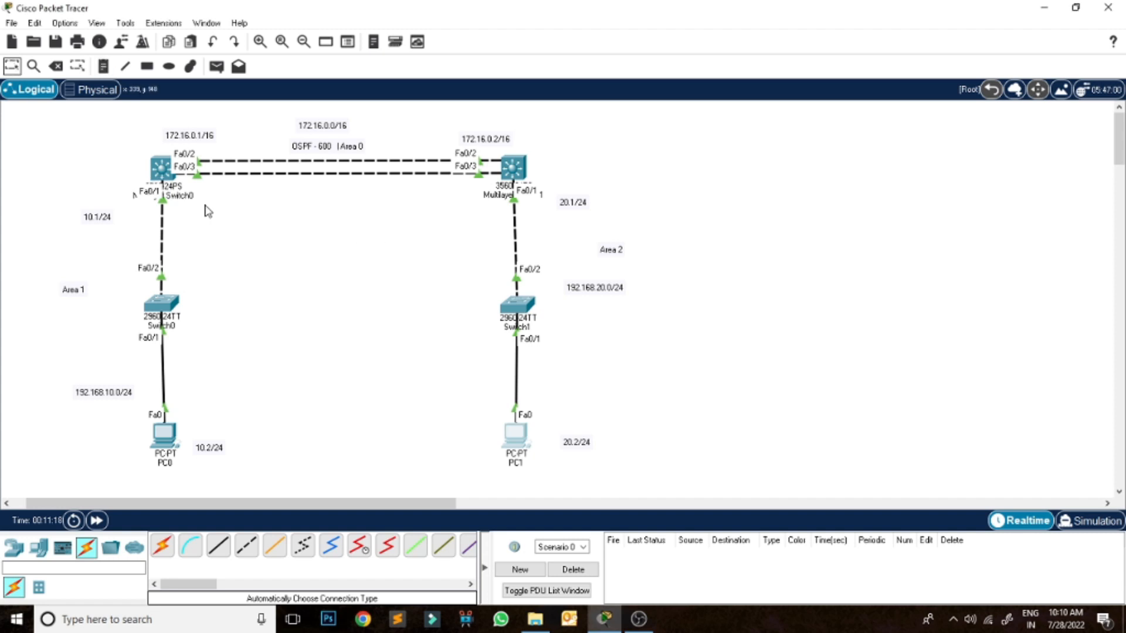
Step: Open Multilayer Switch0's command line, widen its window, and try to start OSPF process 600 on SW1
click(160, 170)
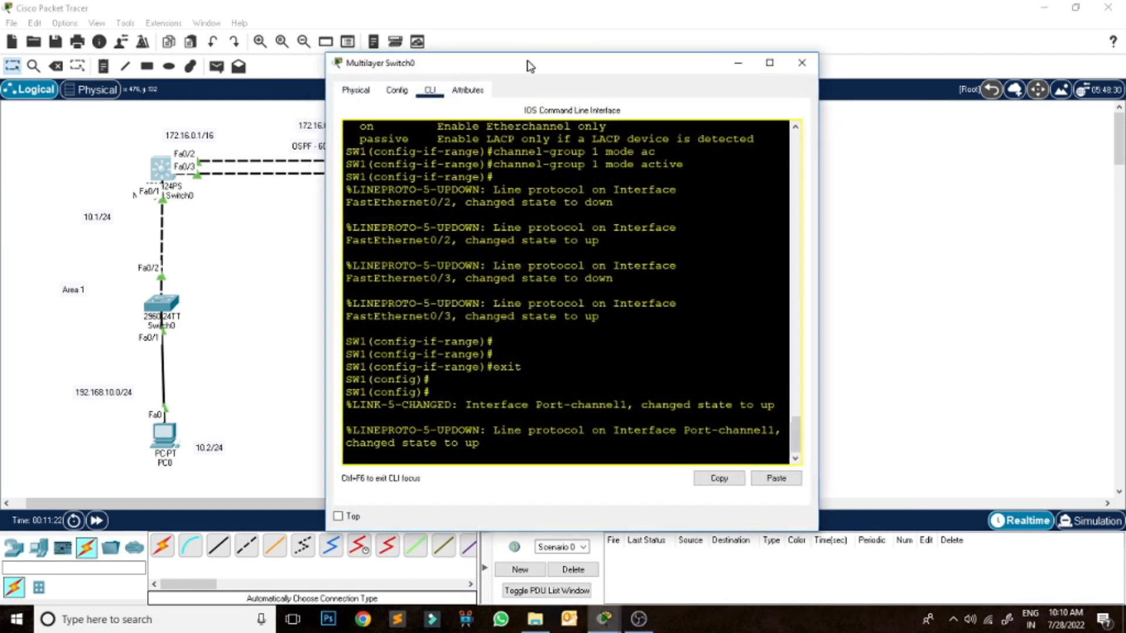
drag(530, 66, 621, 53)
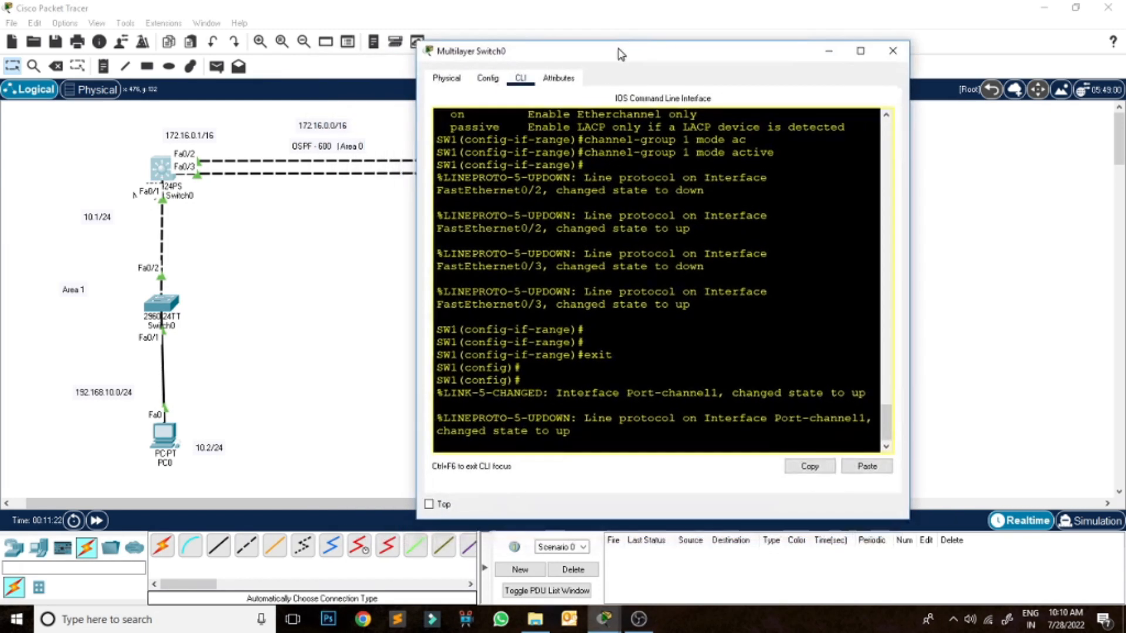
drag(915, 246, 1107, 237)
key(Return)
key(Return)
key(Return)
key(Return)
key(Return)
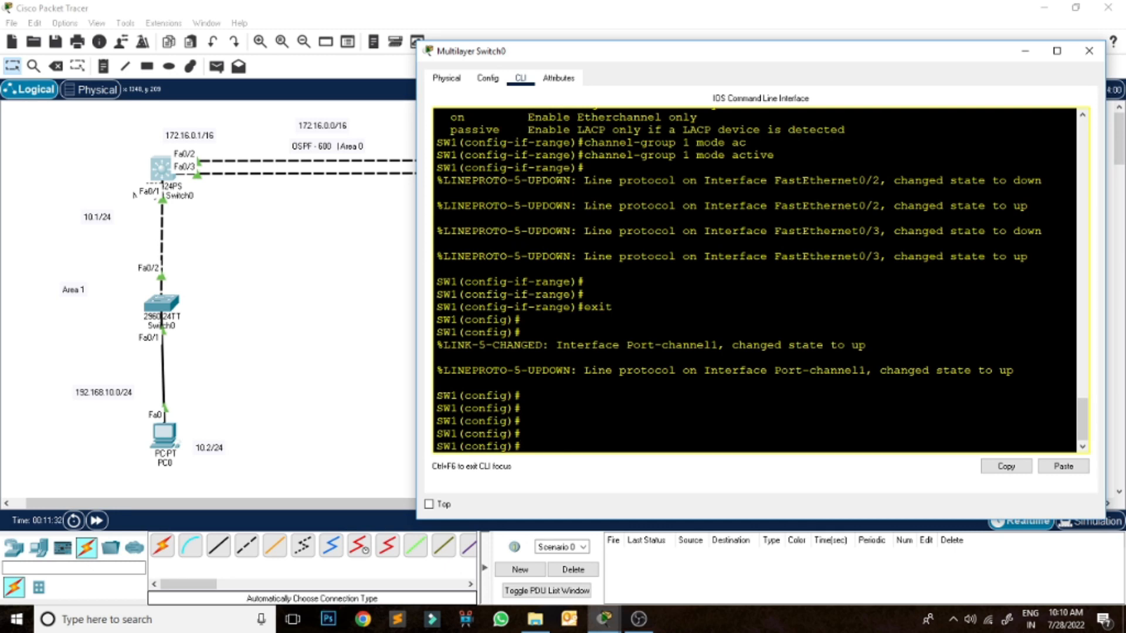
text(router ospf 600)
key(Return)
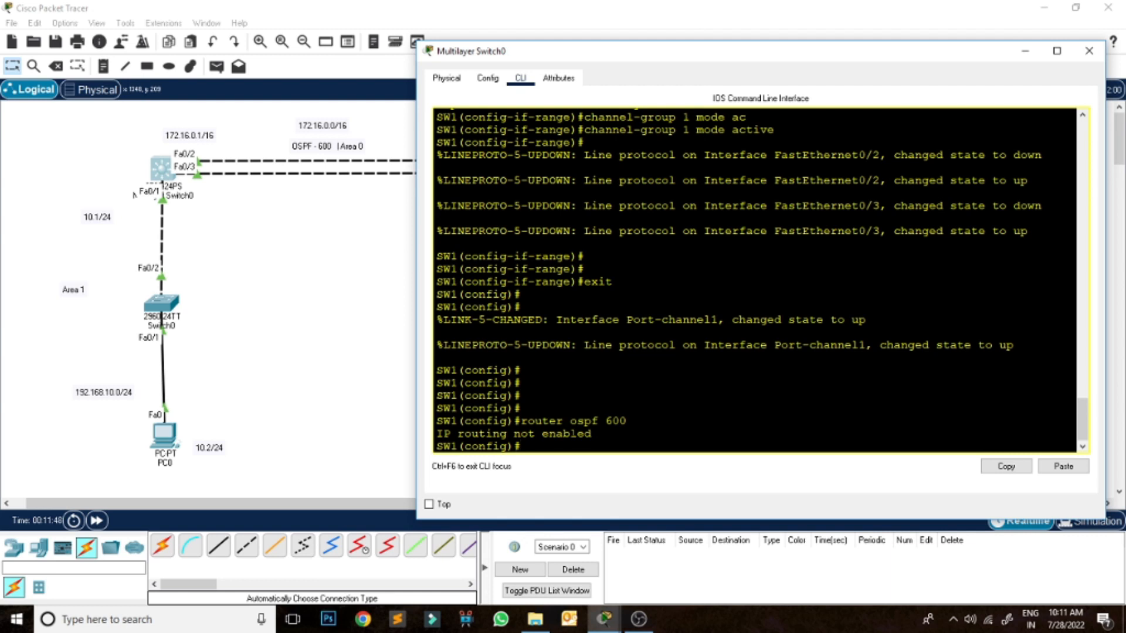
Step: Enable IP routing on SW1 in global configuration mode
text(ip rou)
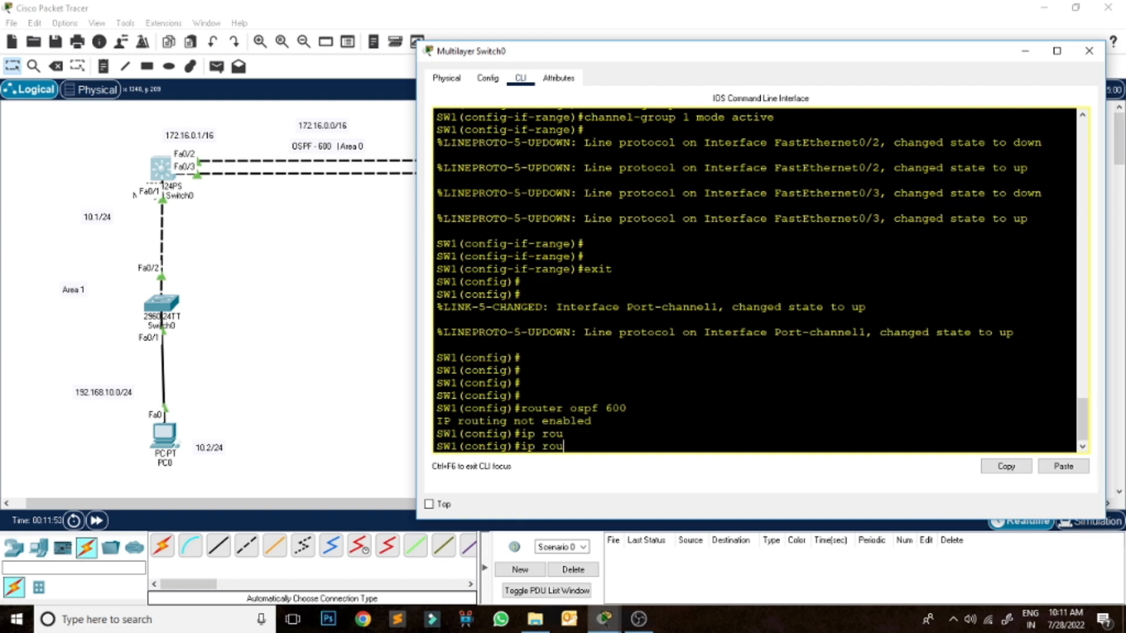
key(BackSpace)
key(BackSpace)
text(outing)
key(Return)
text(3)
key(BackSpace)
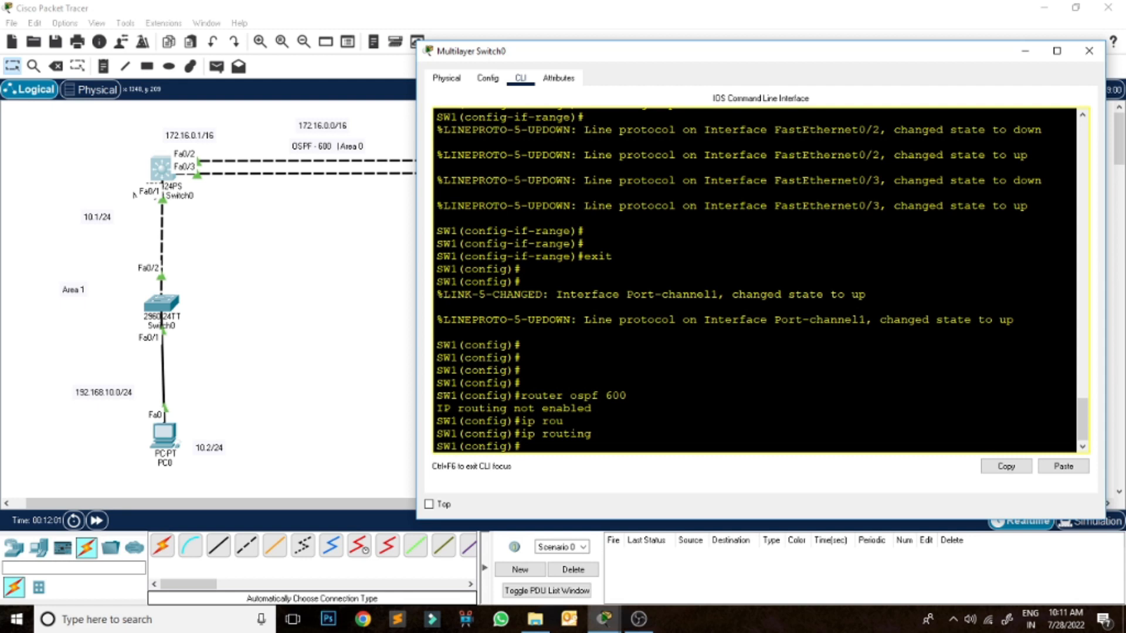
Step: Start OSPF process 600 on SW1 and set its router ID to 11.11.11.11
key(Up)
key(Up)
key(Return)
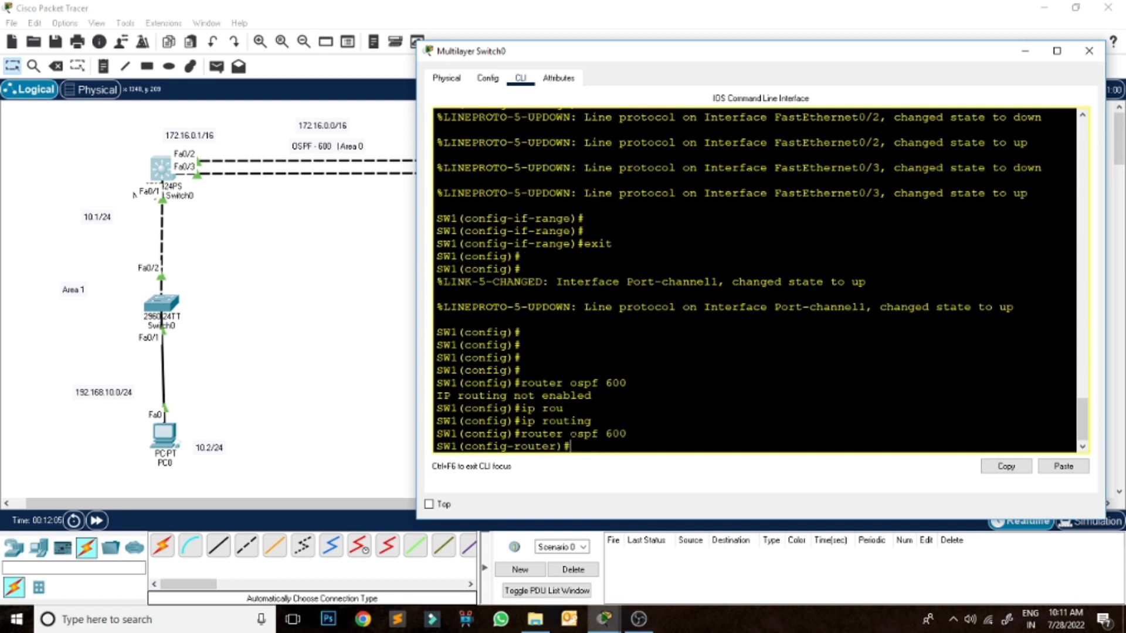
text(rou)
key(Tab)
text(11.11.11.)
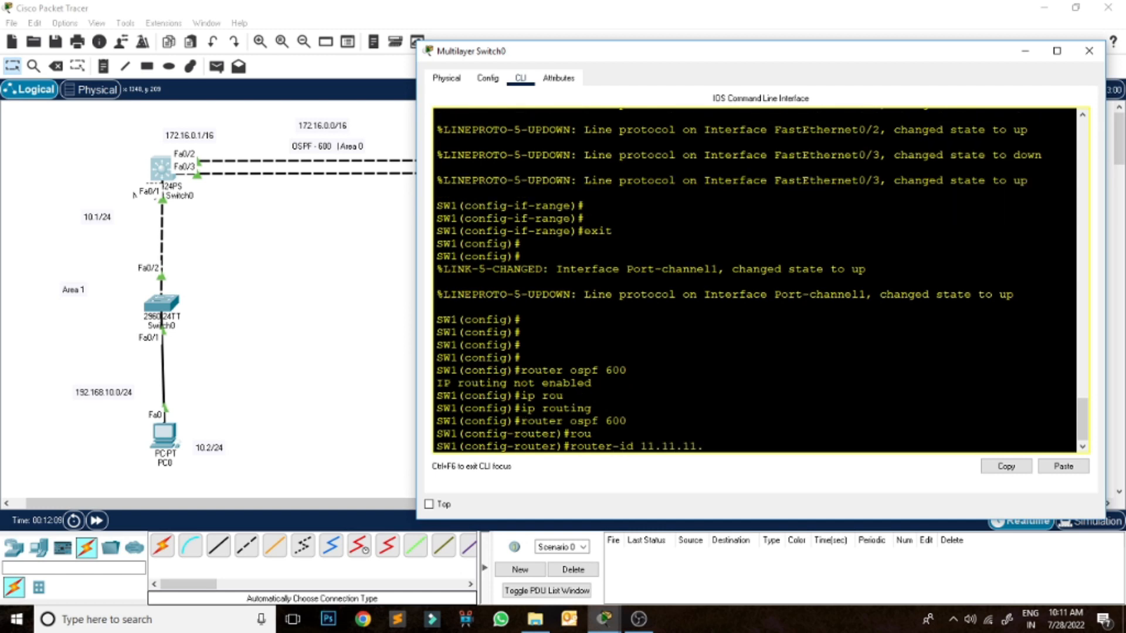
text(11)
key(Return)
Step: Advertise network 192.168.10.0 with wildcard 0.0.0.255 in area 1 on SW1
text(net)
key(Tab)
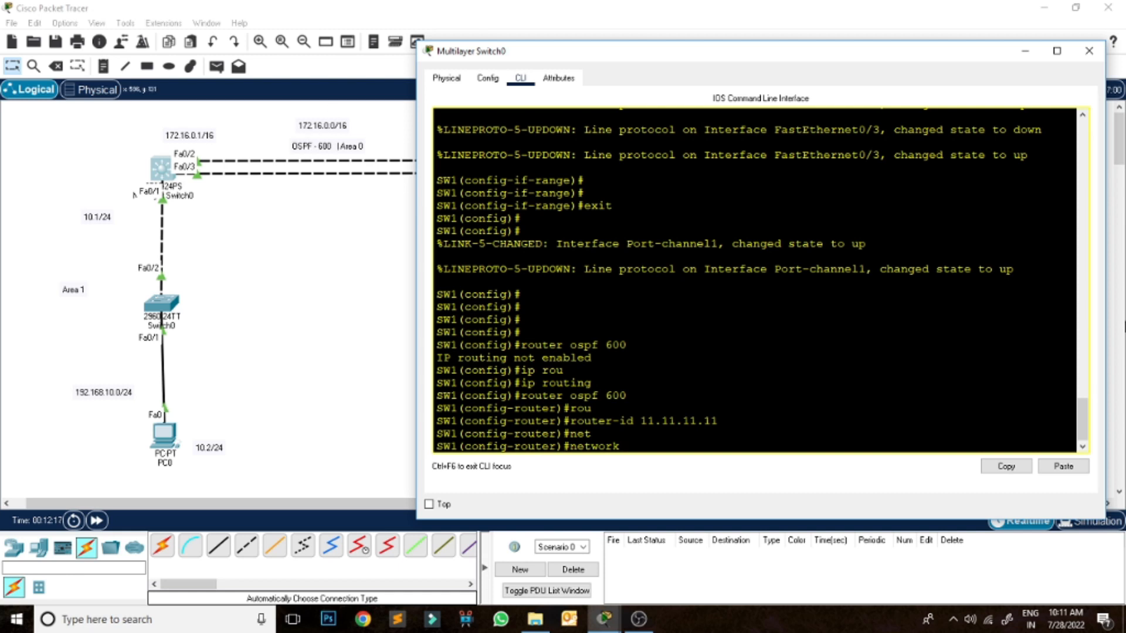
text(192.168.10.0)
text(0.0.255.)
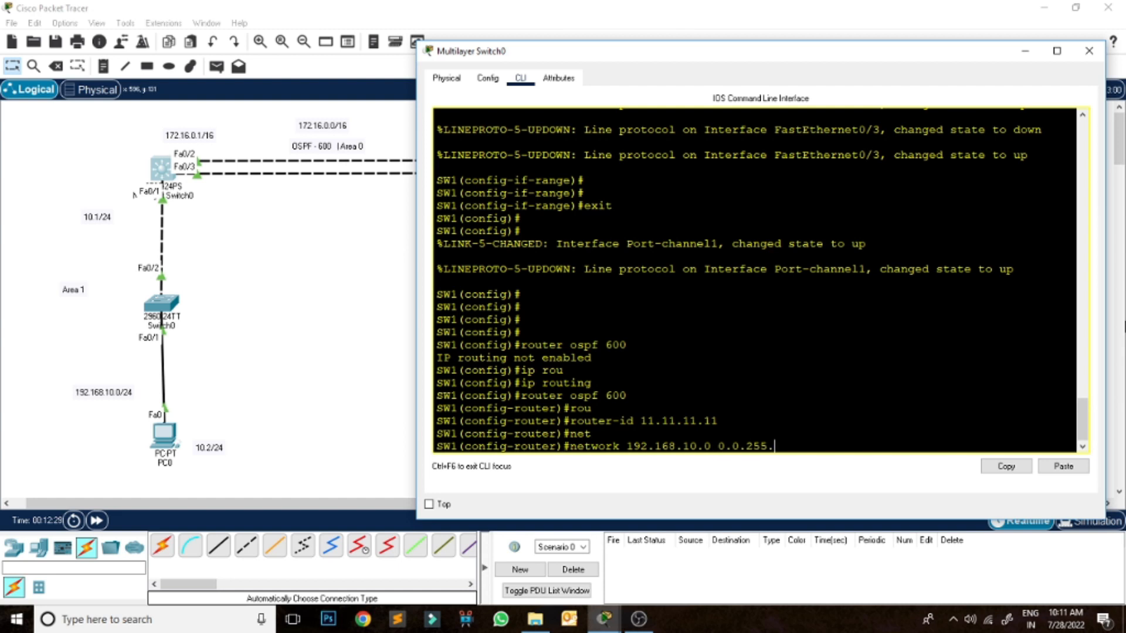
key(BackSpace)
key(BackSpace)
key(BackSpace)
key(BackSpace)
key(BackSpace)
text(.0.255 ar)
key(Tab)
text(1)
key(Return)
Step: Advertise network 172.16.0.0 with wildcard 0.0.255.255 in area 0 on SW1 and close the switch window
text(net)
key(Tab)
text(17)
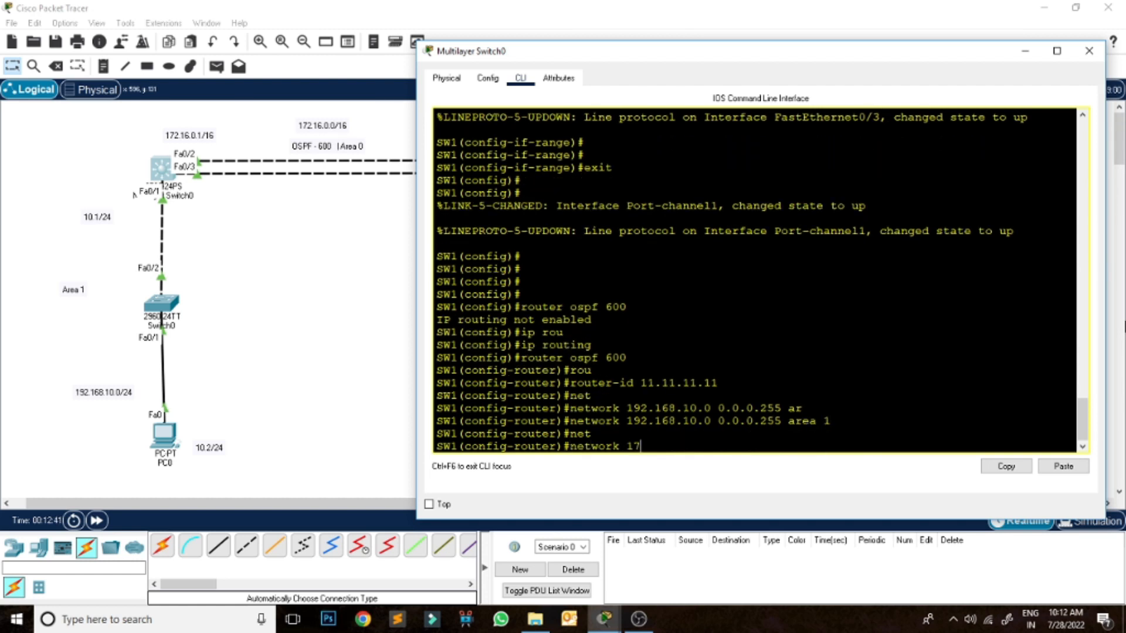
text(2.16.0.0 0.0.255.255 ar)
key(Tab)
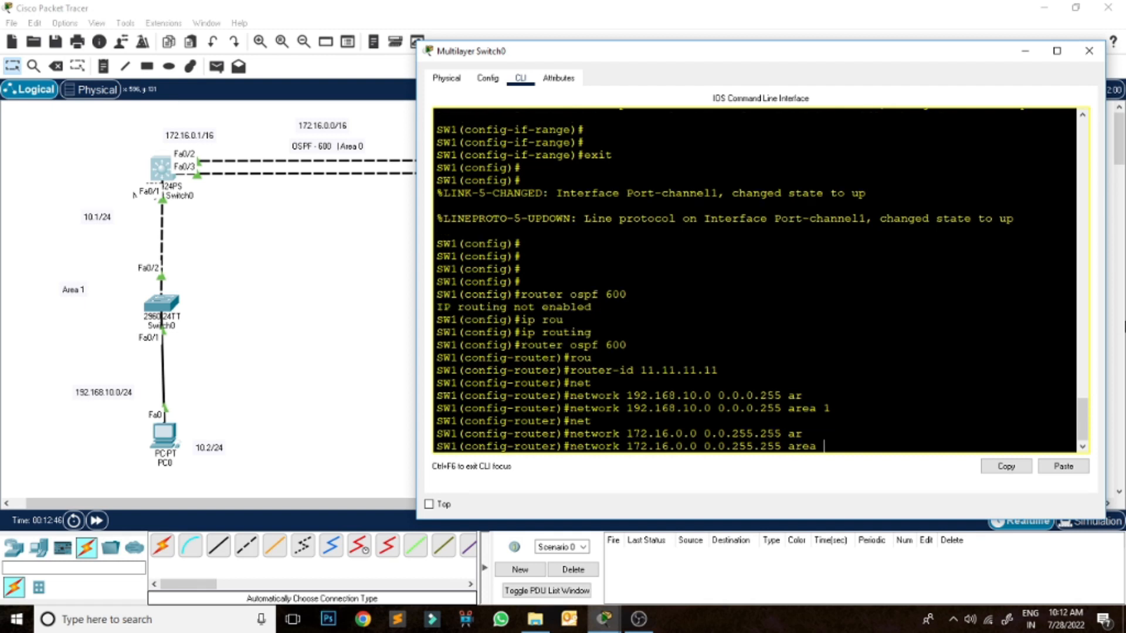
text(0)
key(Return)
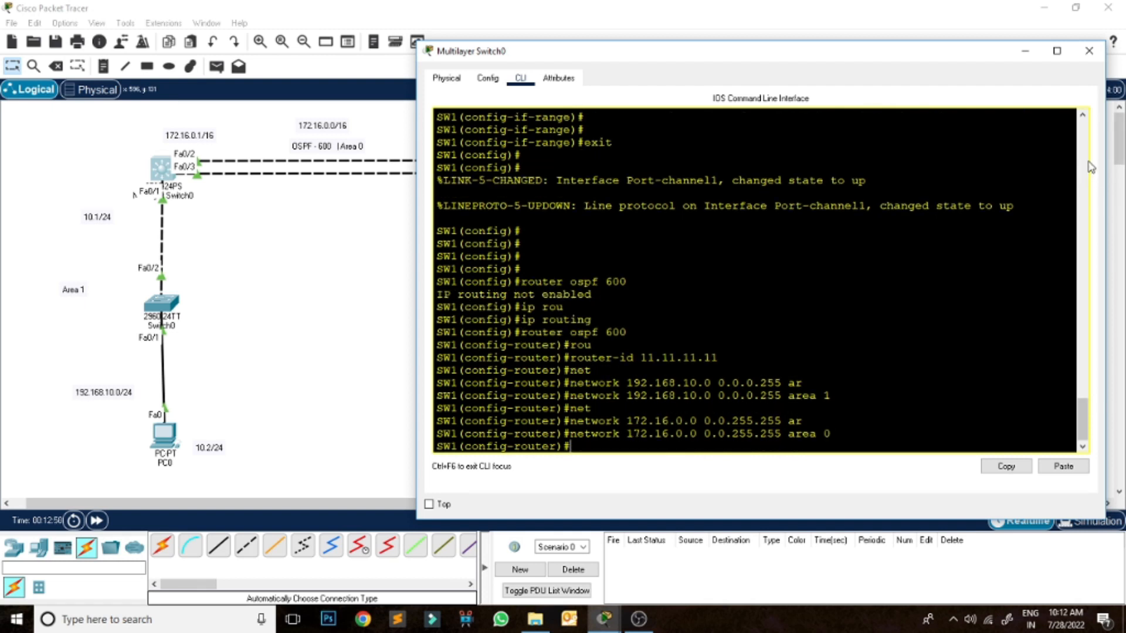
click(1088, 51)
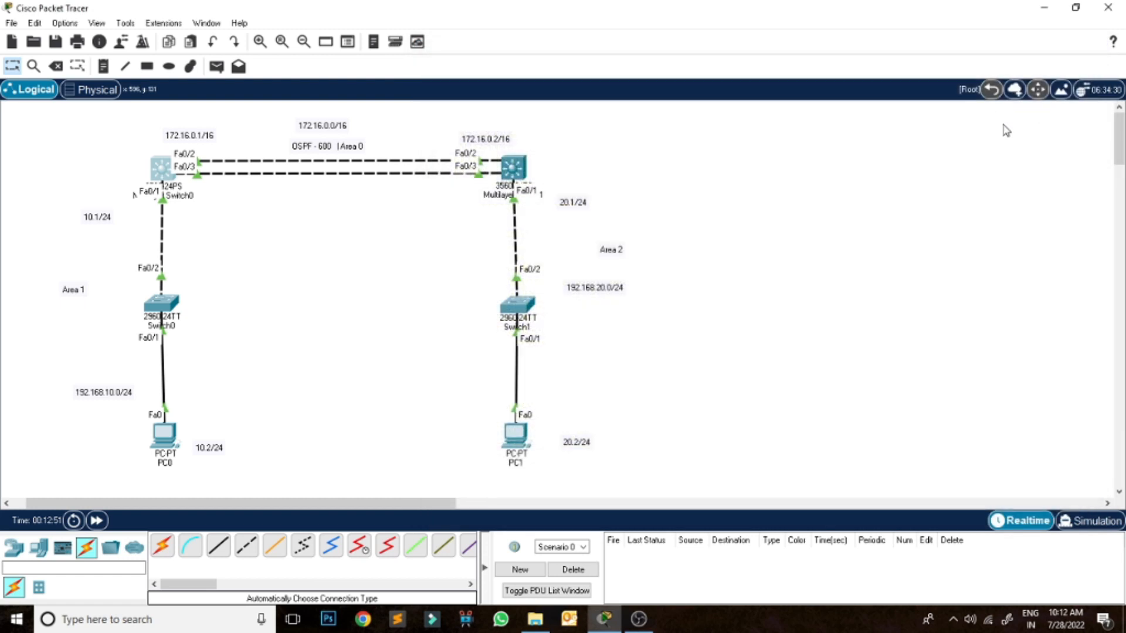
Step: Open the command line of Multilayer Switch1 (SW2) and enable IP routing in global configuration mode
click(513, 168)
drag(558, 67, 809, 39)
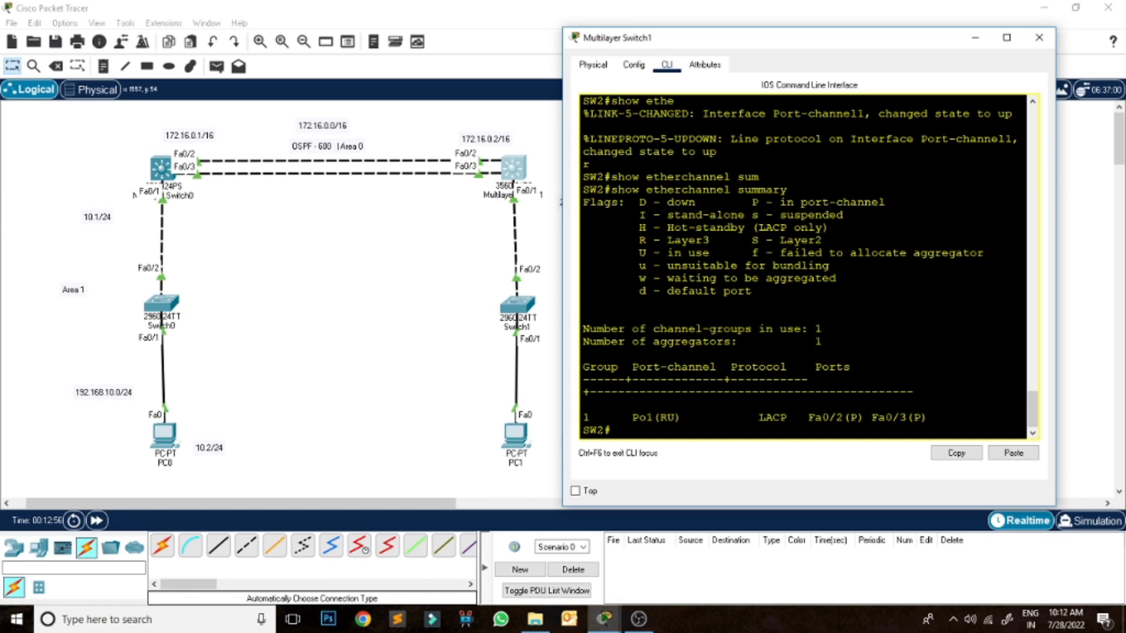
key(Return)
key(Return)
key(Return)
key(Return)
text(conf t)
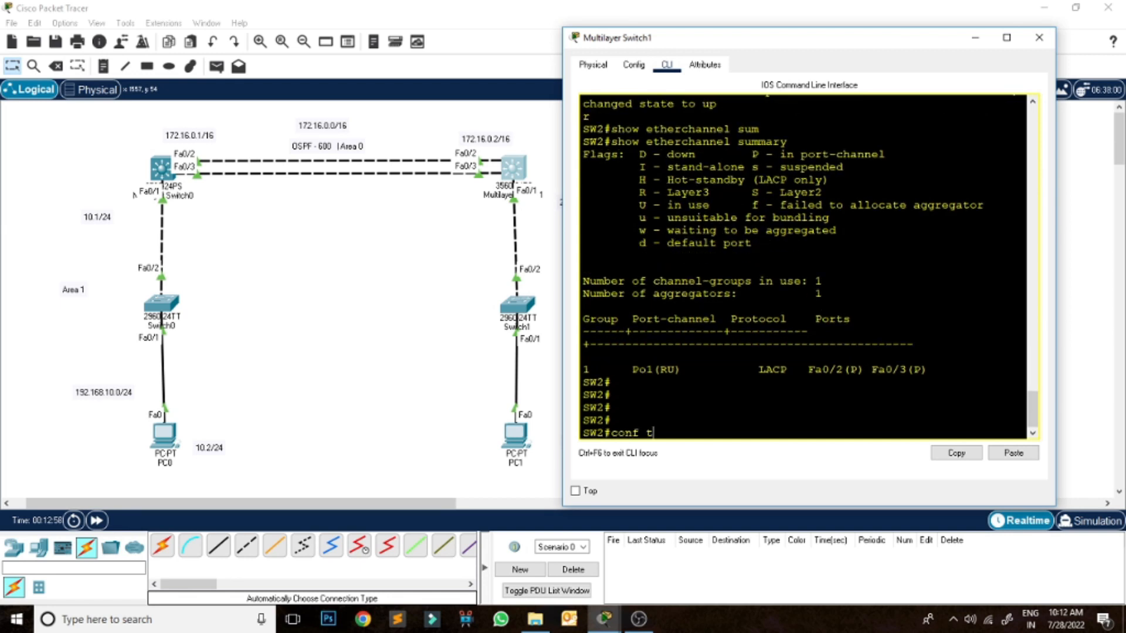
key(Return)
text(ip routin)
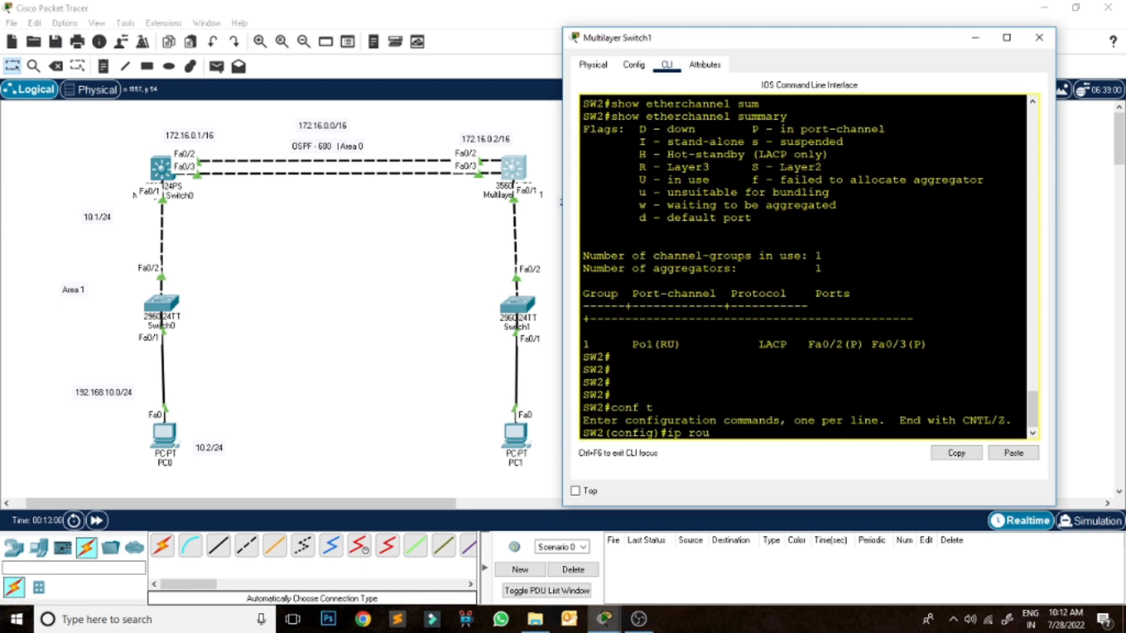
key(Tab)
key(Return)
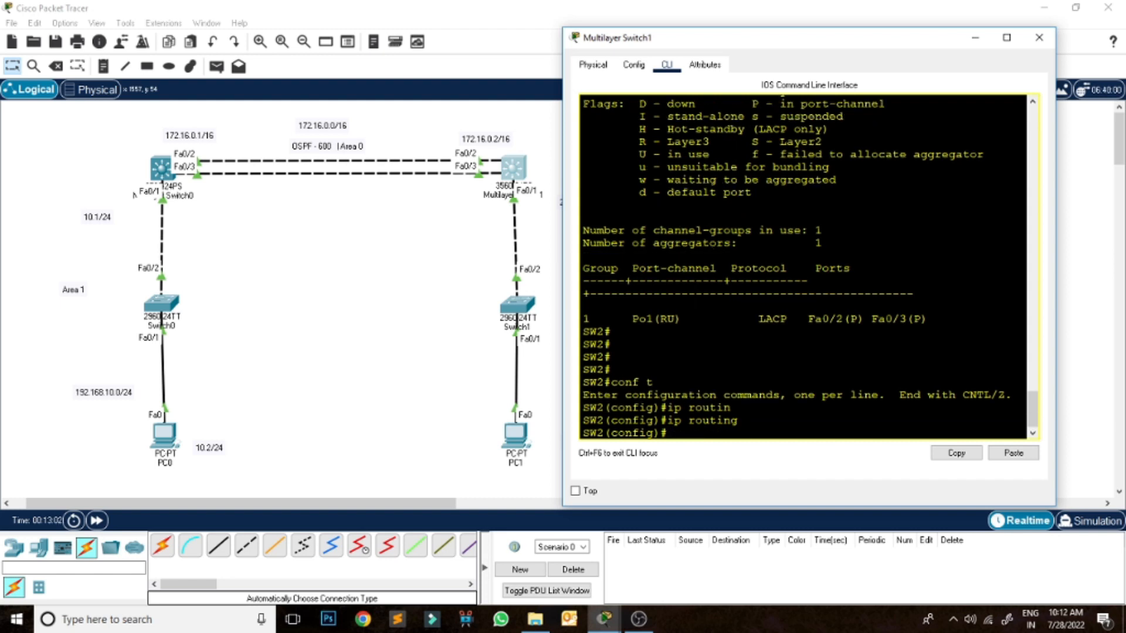
Step: Start OSPF process 600 on SW2 and set its router ID to 22.22.22.22
text(router )
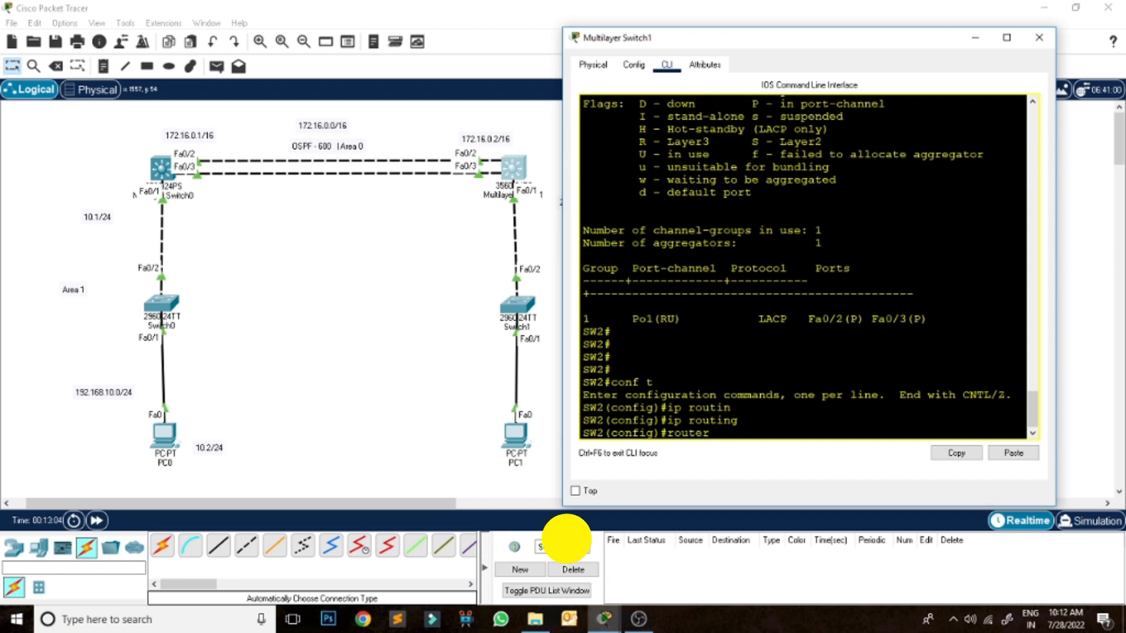
text(osp)
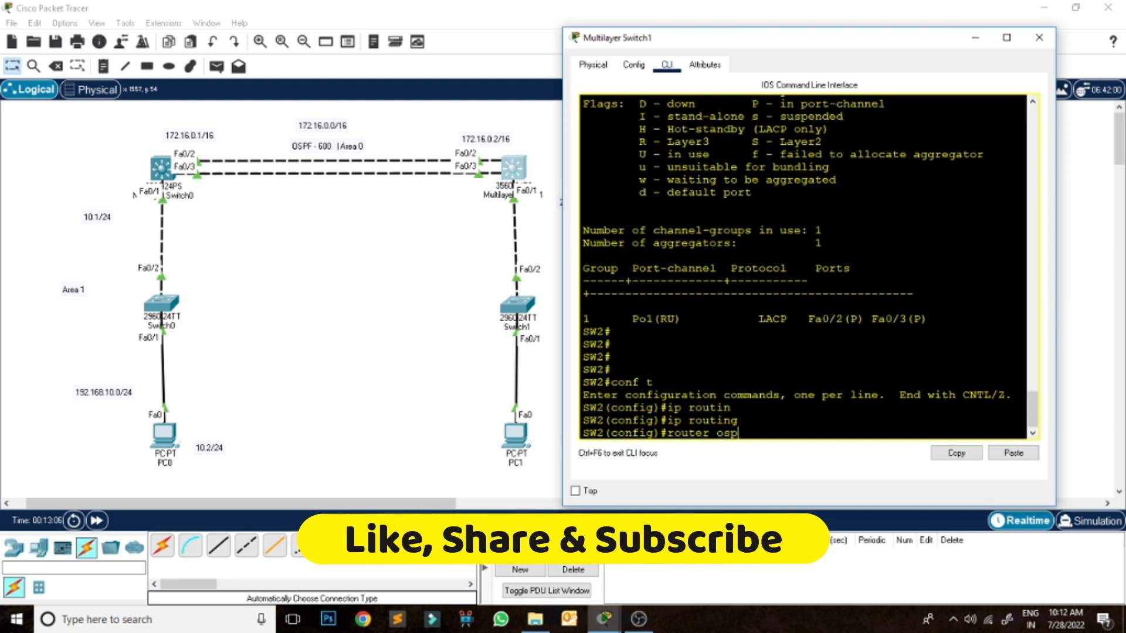
text(f 600)
key(Return)
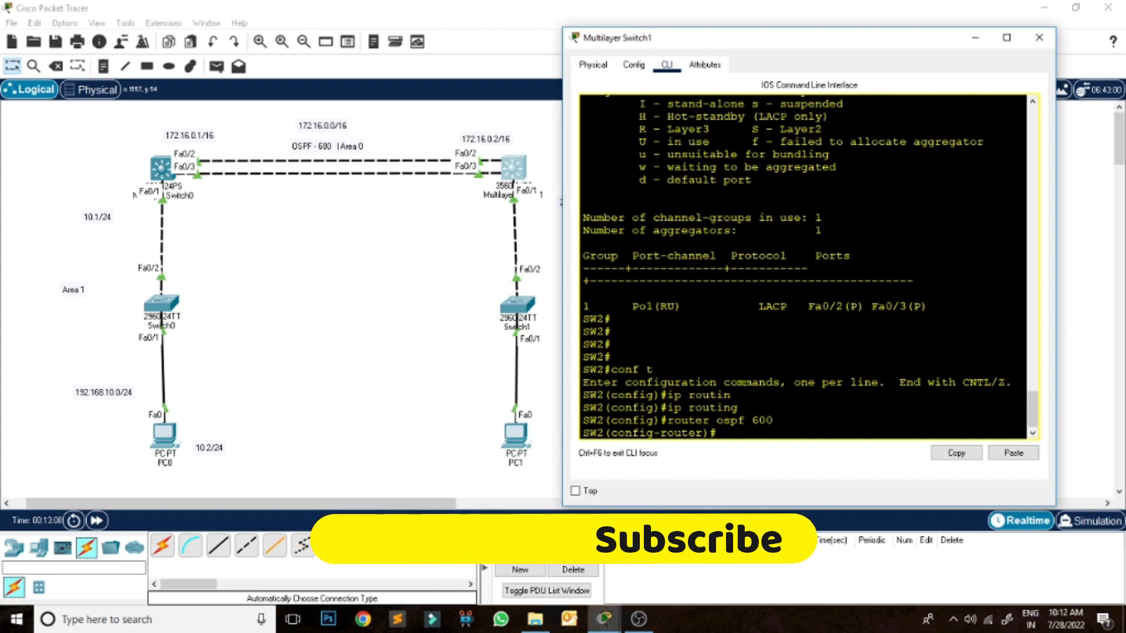
text(rou)
key(Tab)
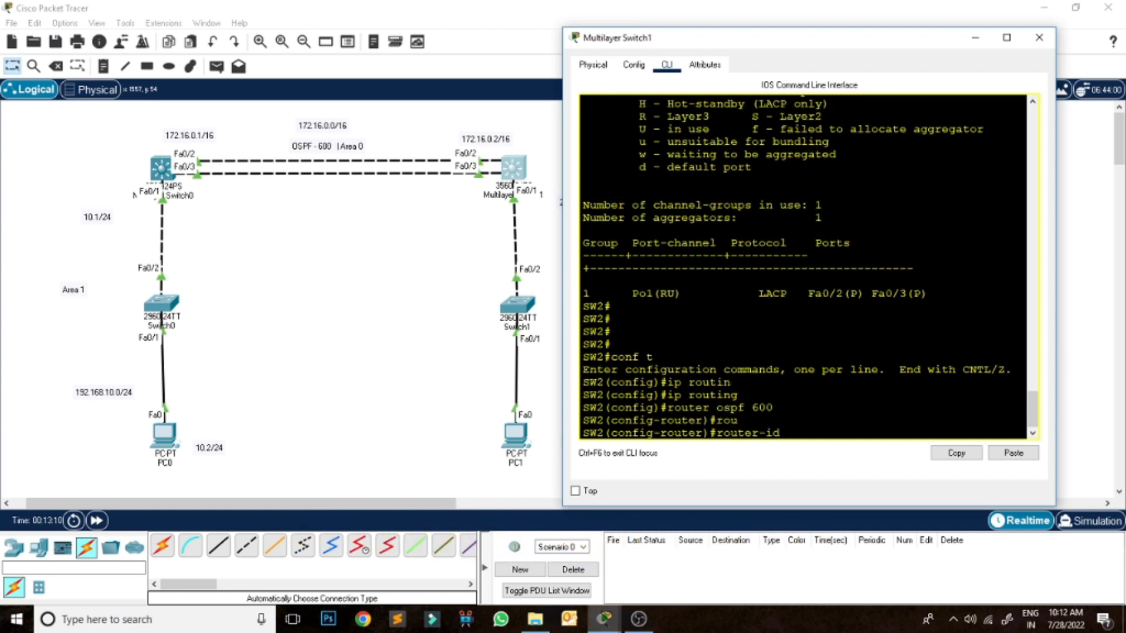
text(22.22.22.22)
key(Return)
Step: Advertise network 192.168.20.0 with wildcard 0.0.0.255 in area 2 on SW2
text(net)
key(Tab)
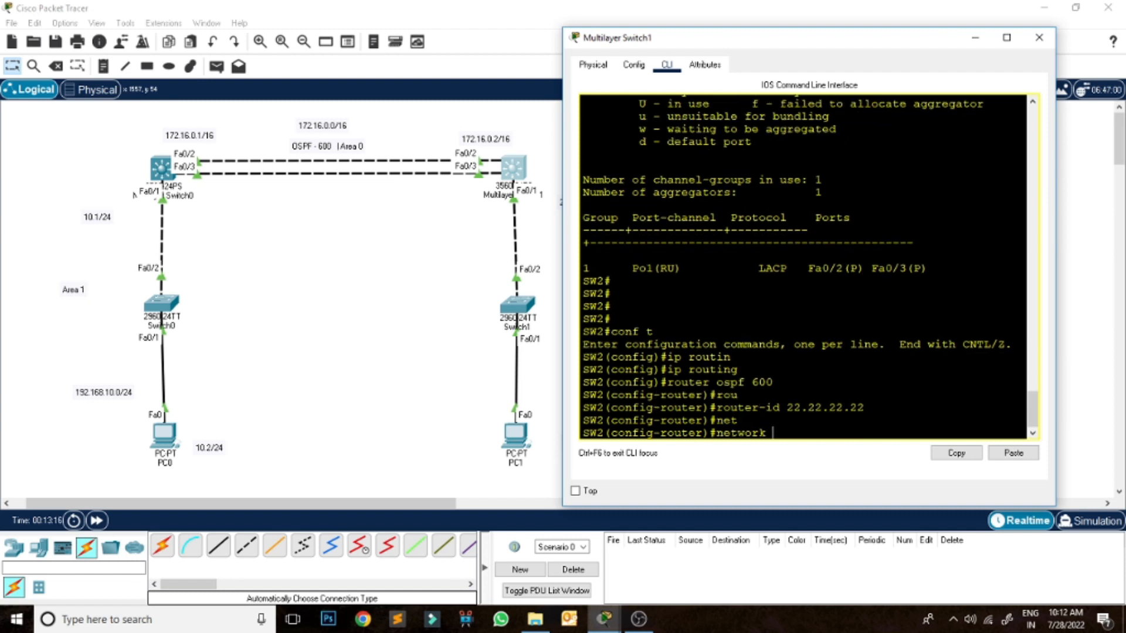
text(192.168.20.0 0.0.0.255)
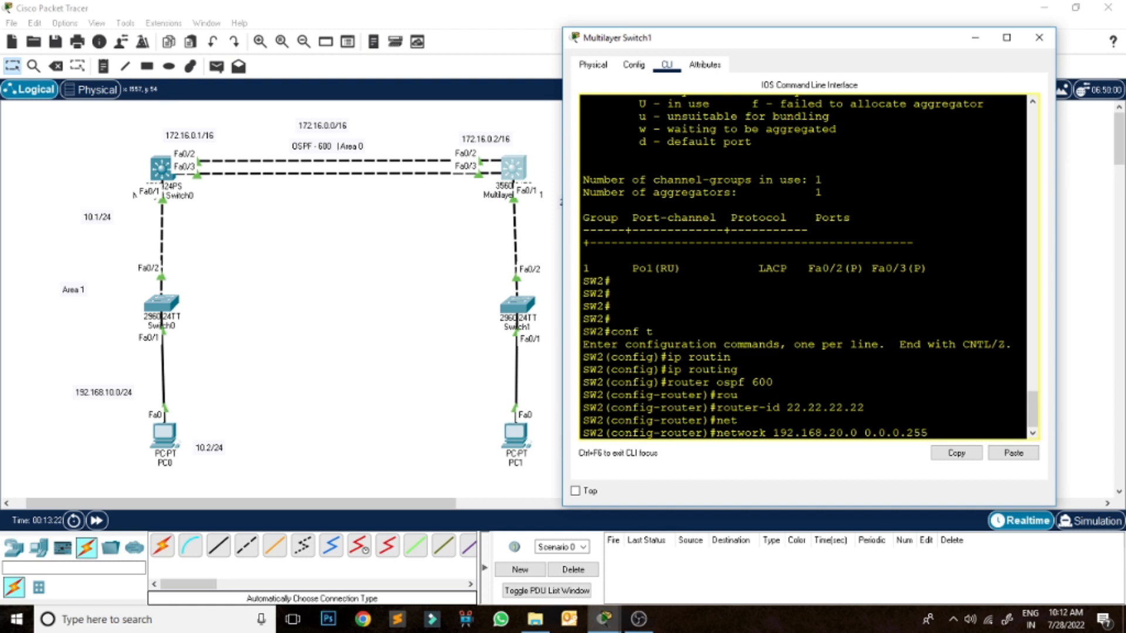
text( ar)
key(Tab)
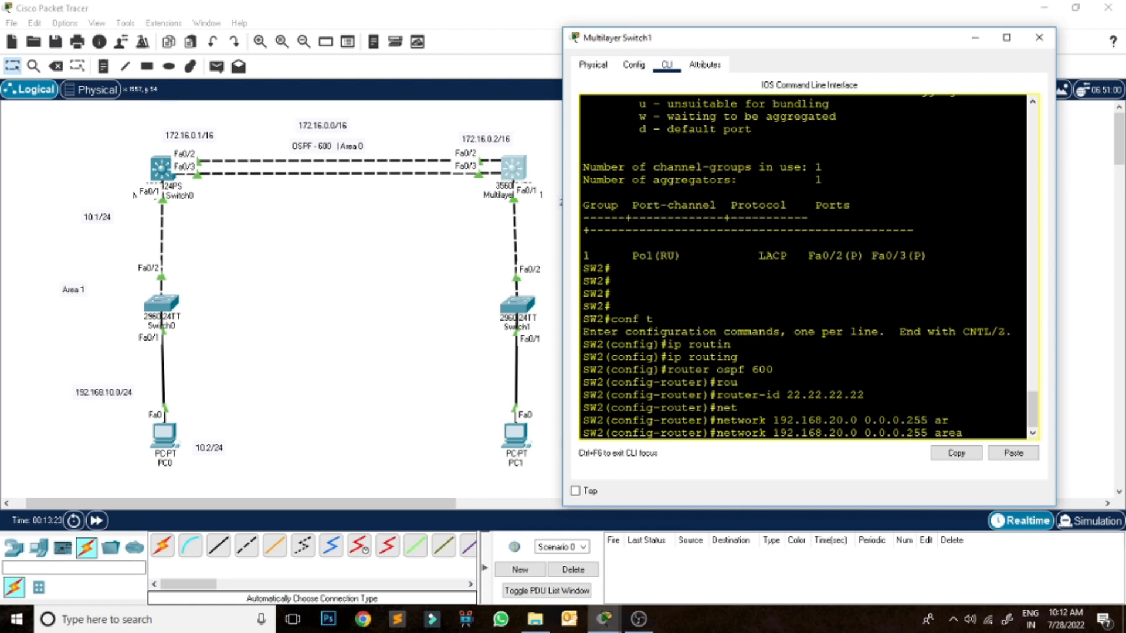
text(2)
key(Return)
Step: Advertise network 172.16.0.0 with wildcard 0.0.255.255 in area 0 on SW2 and return to privileged mode
text(net)
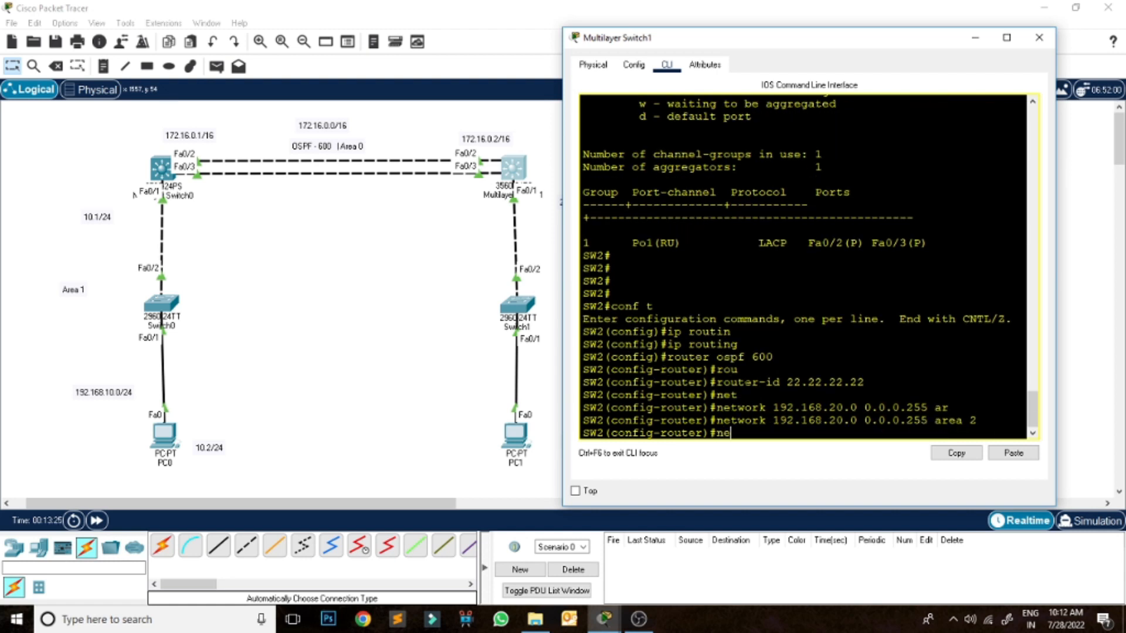
key(Tab)
text(172.16.0.0)
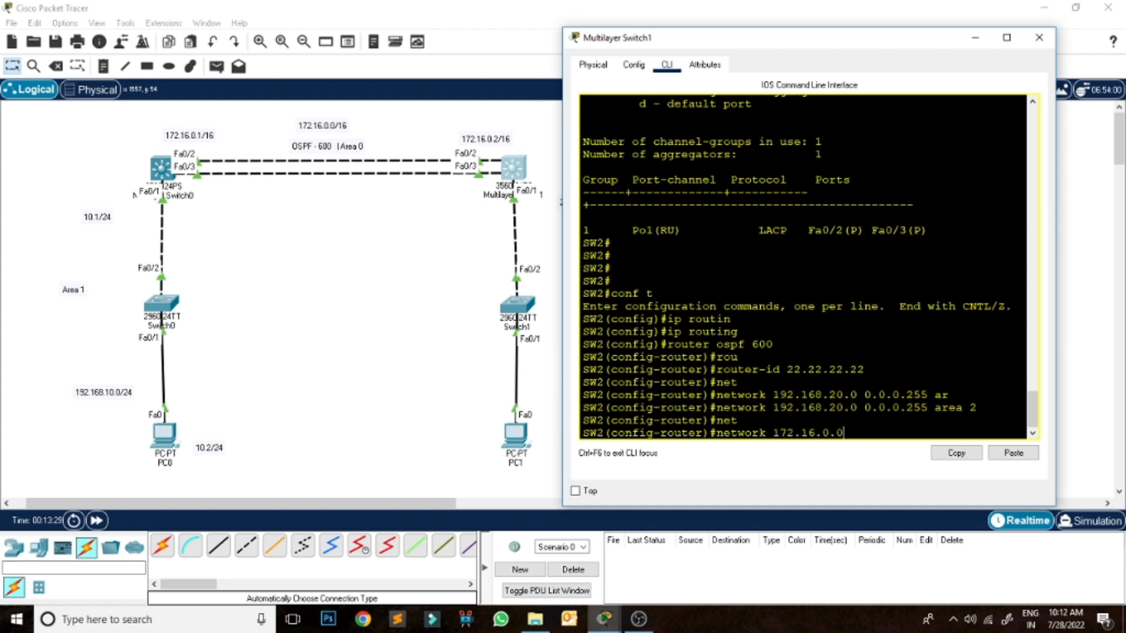
text( 0.0.255.255 ar)
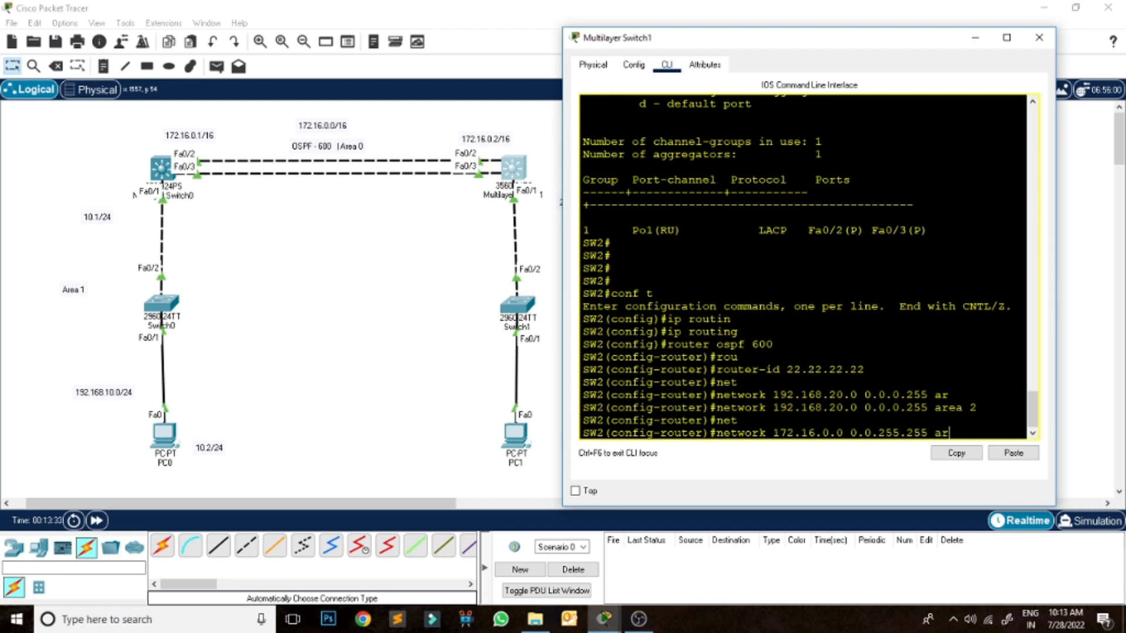
key(Tab)
text(0)
key(Return)
text(end)
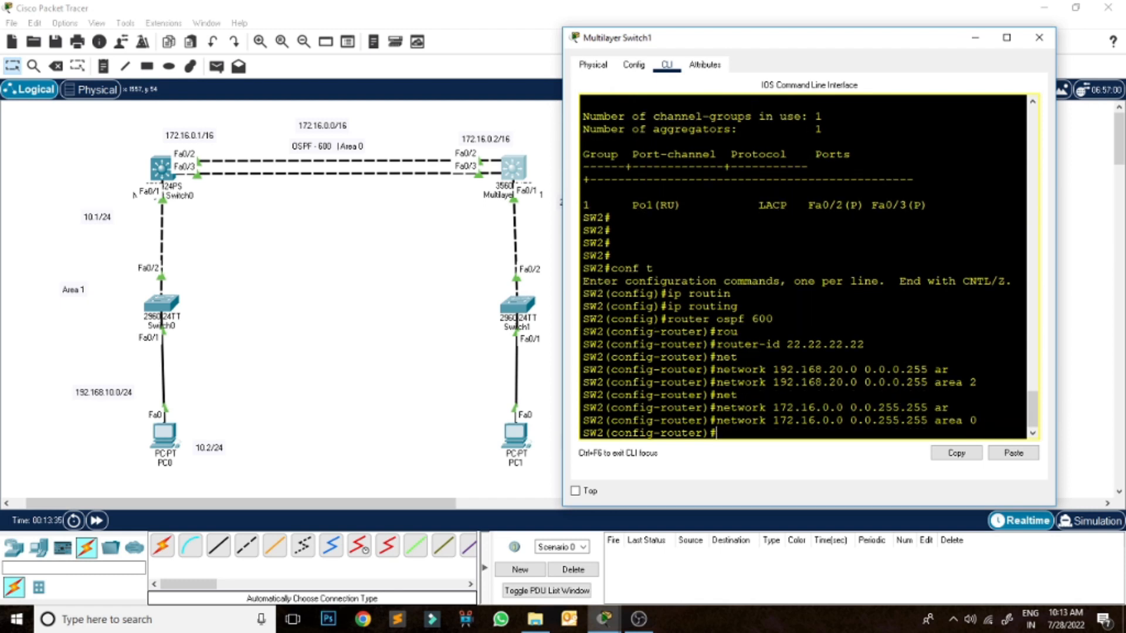
key(Return)
key(Return)
key(Return)
key(Return)
Step: Display SW2's IP routing table and examine the connected routes and the OSPF adjacency message
text(show ip roou)
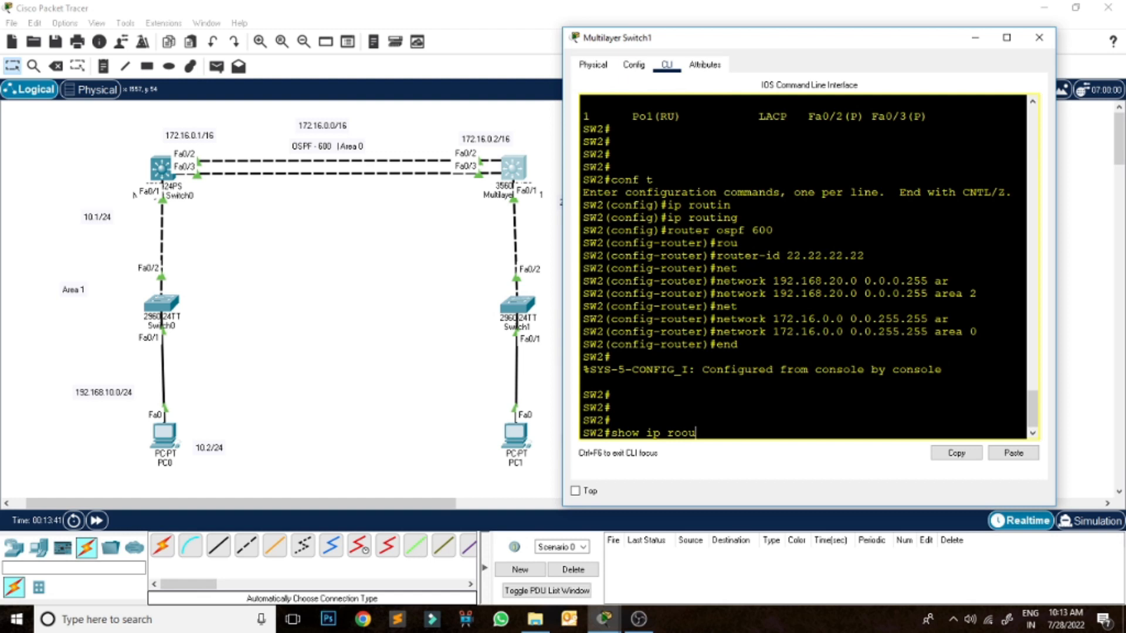
key(Tab)
key(BackSpace)
key(BackSpace)
text(u)
key(Tab)
key(Return)
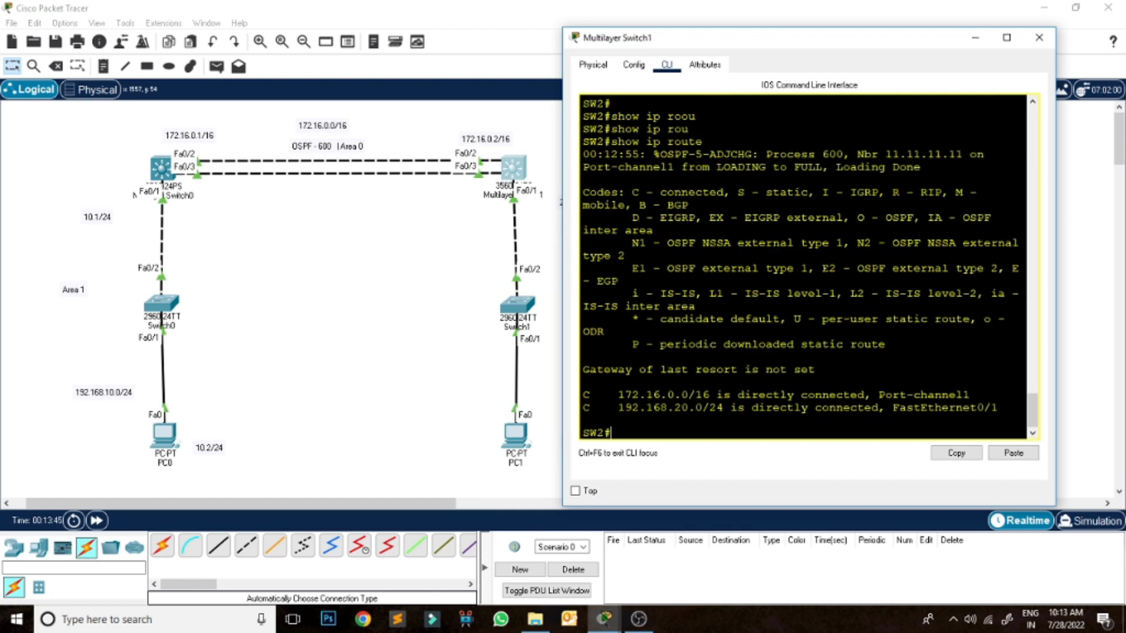
drag(625, 396, 647, 408)
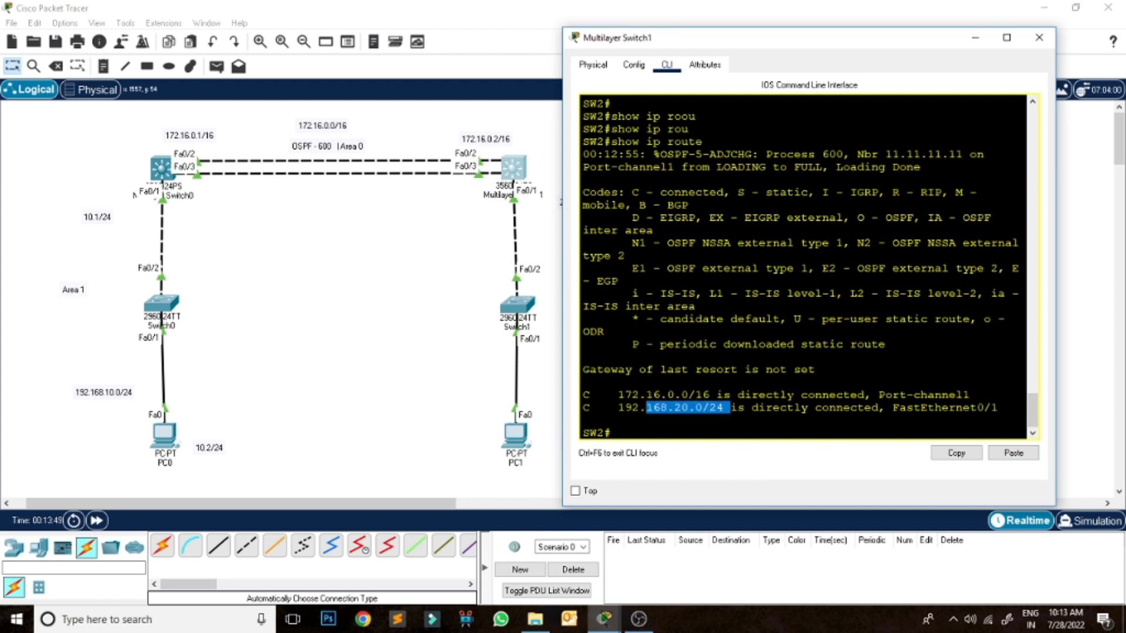
click(709, 141)
drag(885, 155, 950, 155)
click(781, 167)
drag(781, 168, 843, 167)
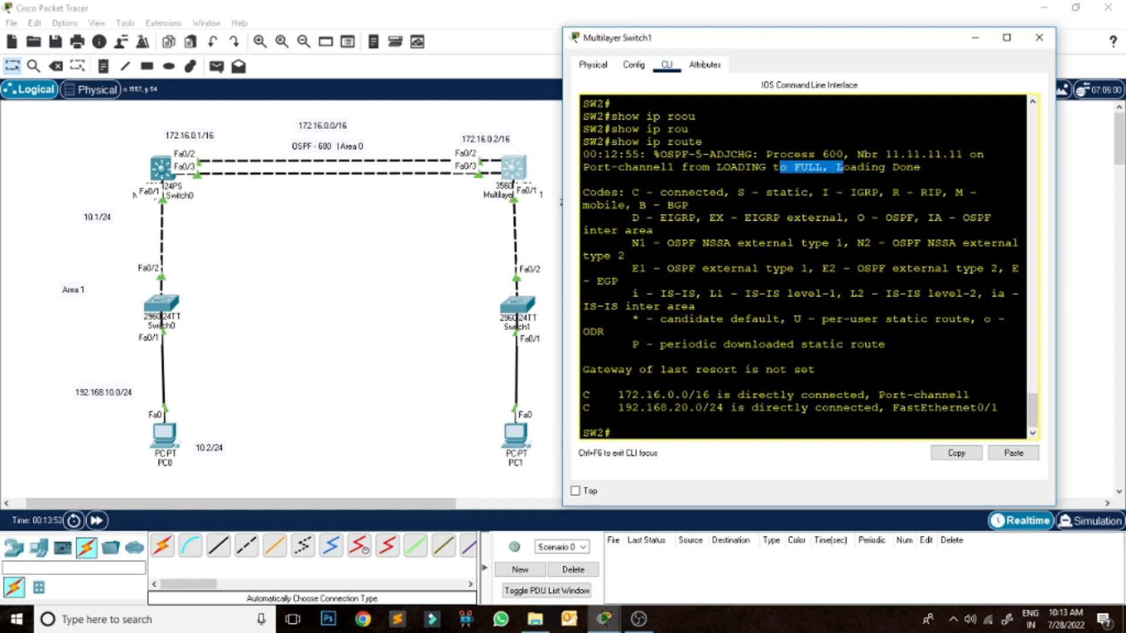
Step: Show SW2's IP routing table again, check it for the OSPF inter-area route, and close the switch window
click(583, 420)
key(Up)
key(Return)
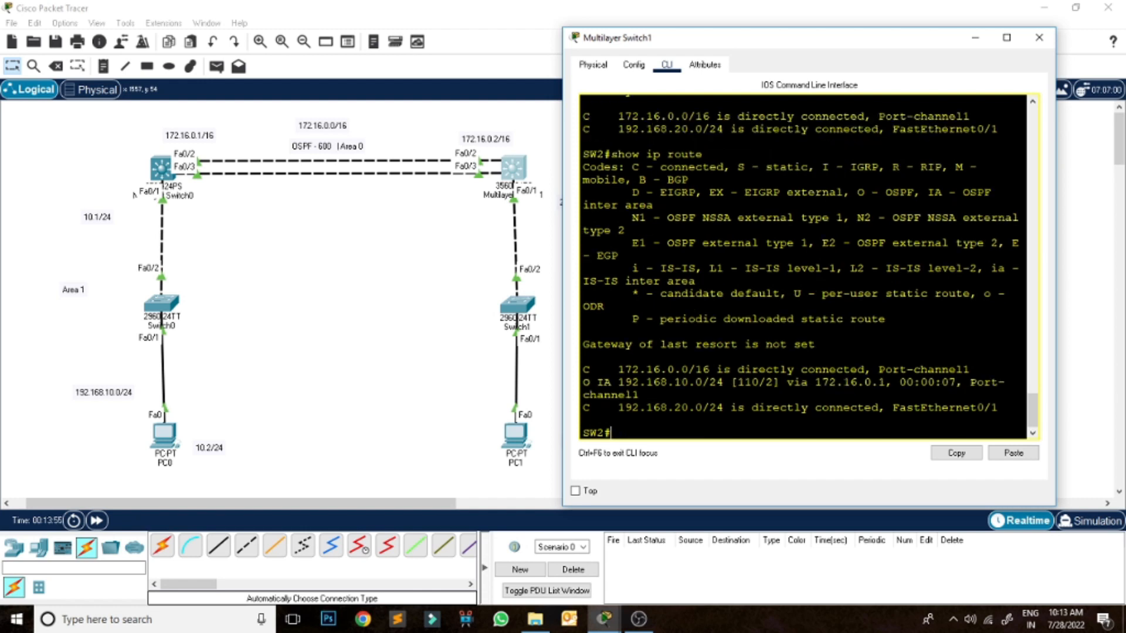
drag(619, 382, 725, 382)
drag(597, 383, 612, 382)
click(1040, 39)
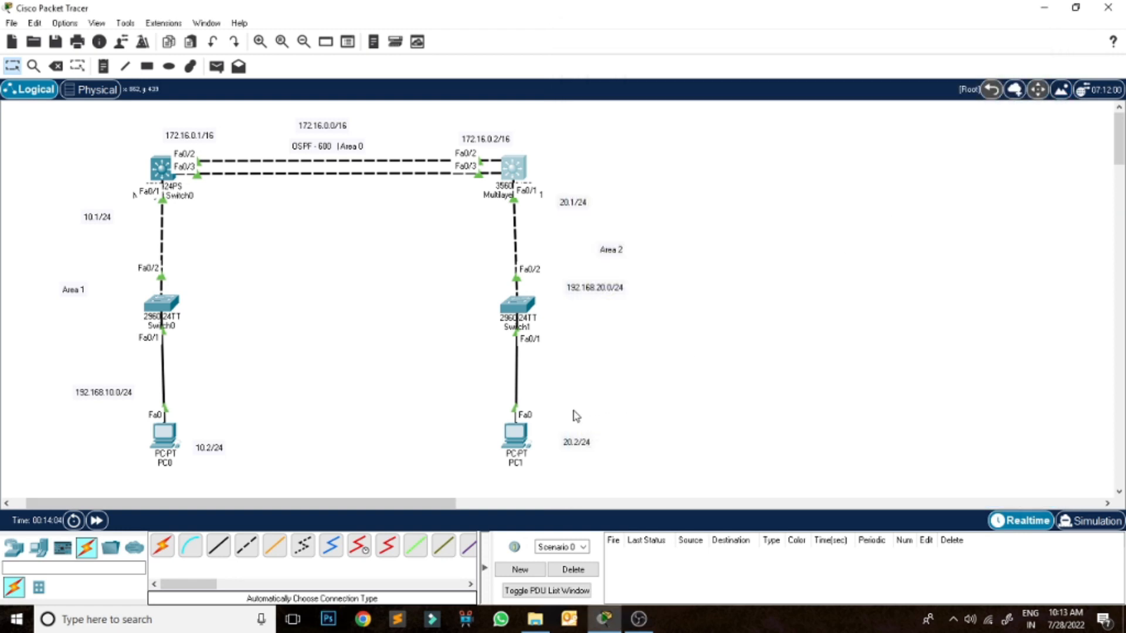
Step: Ping 192.168.10.2 twice from PC1's command prompt to test connectivity between the subnets, and close the PC window
click(519, 446)
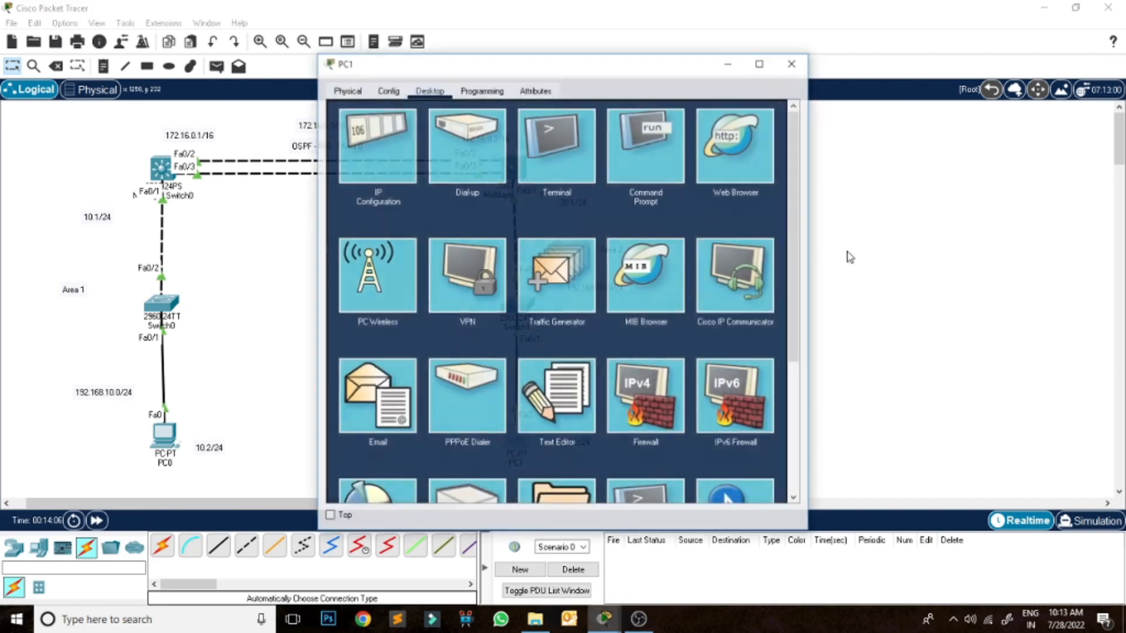
click(654, 157)
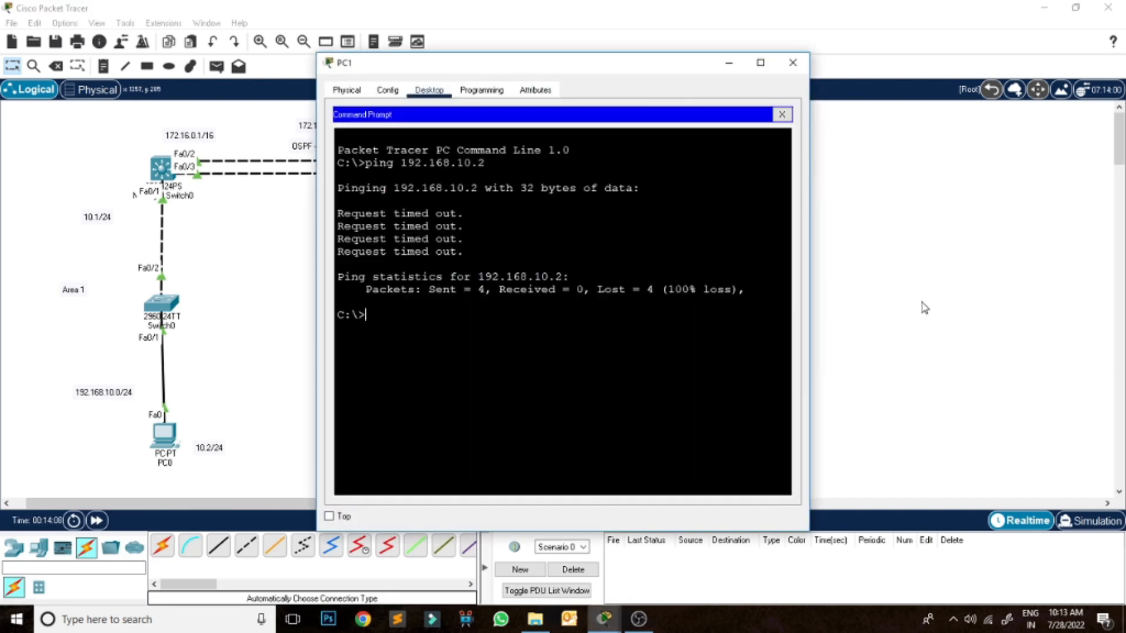
key(Up)
key(Return)
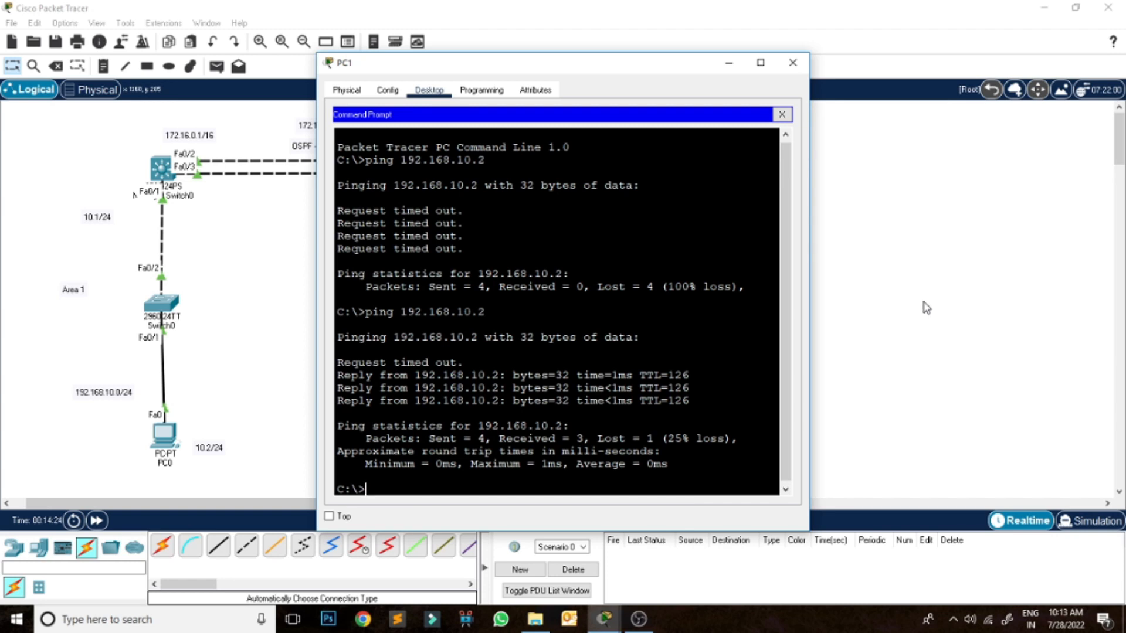
key(Up)
key(Return)
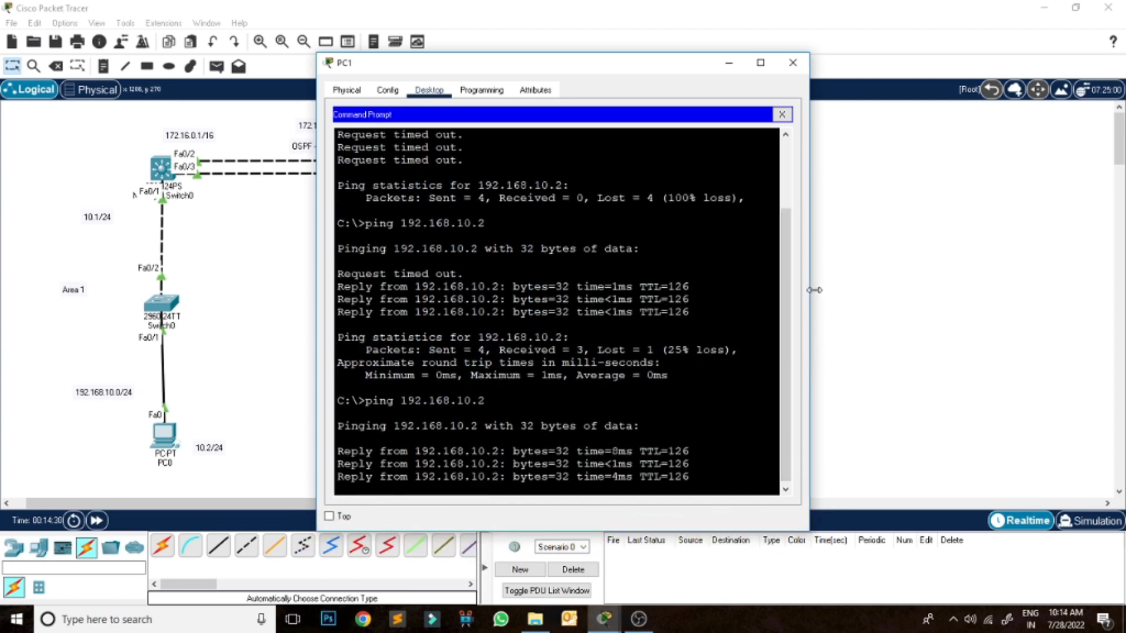
click(793, 63)
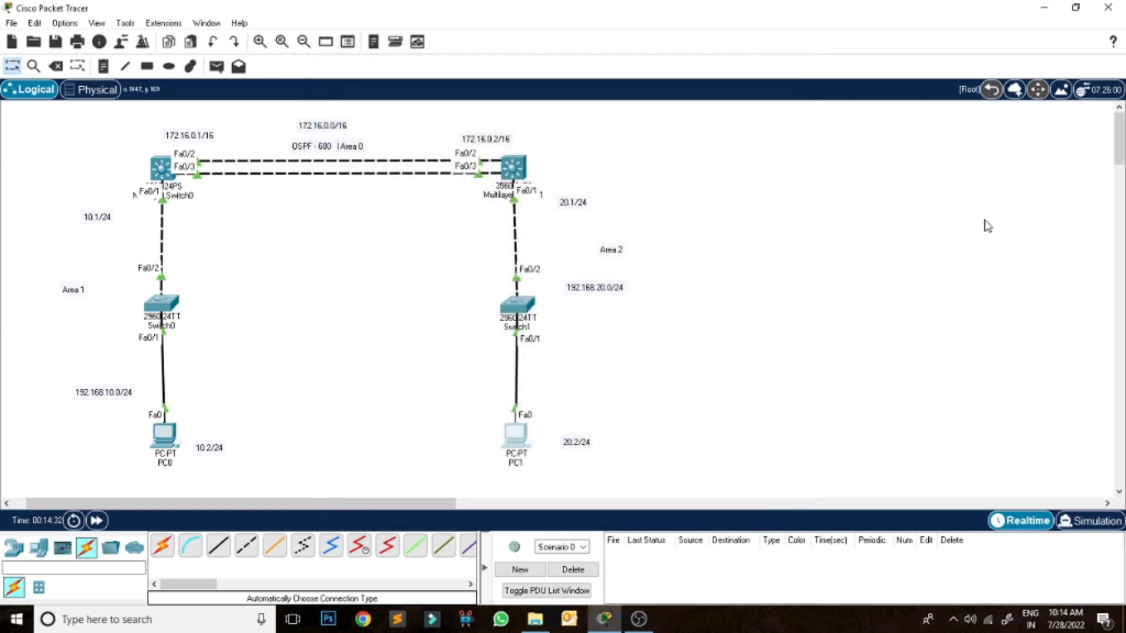